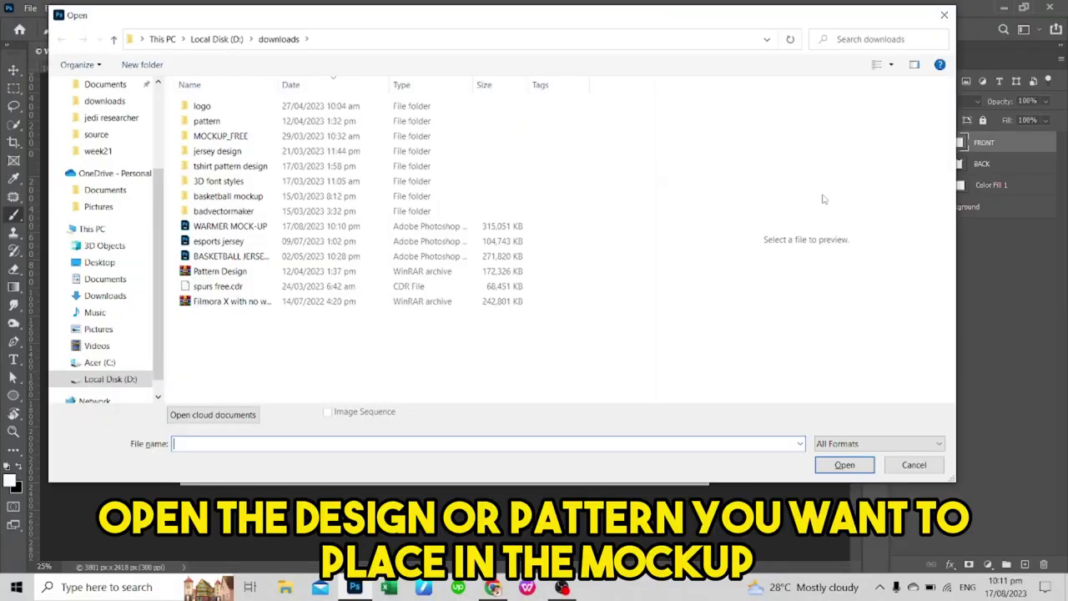
- Open the pink chevron pattern JPG from Downloads as a second document
{"action": "scroll", "coordinate": [94, 183], "scroll_direction": "up", "scroll_amount": 3}
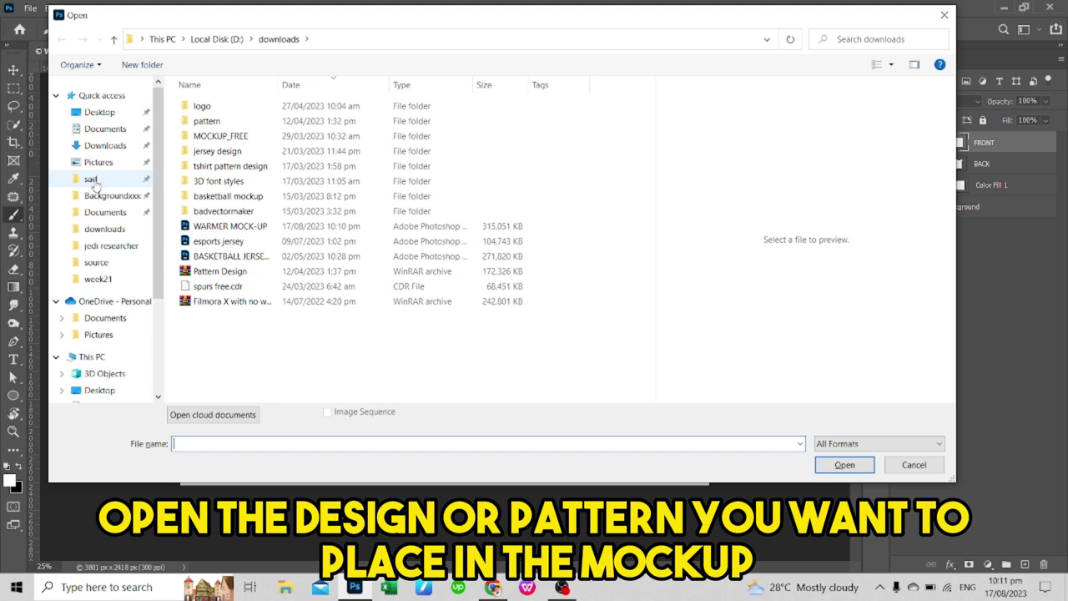
{"action": "left_click", "coordinate": [105, 145]}
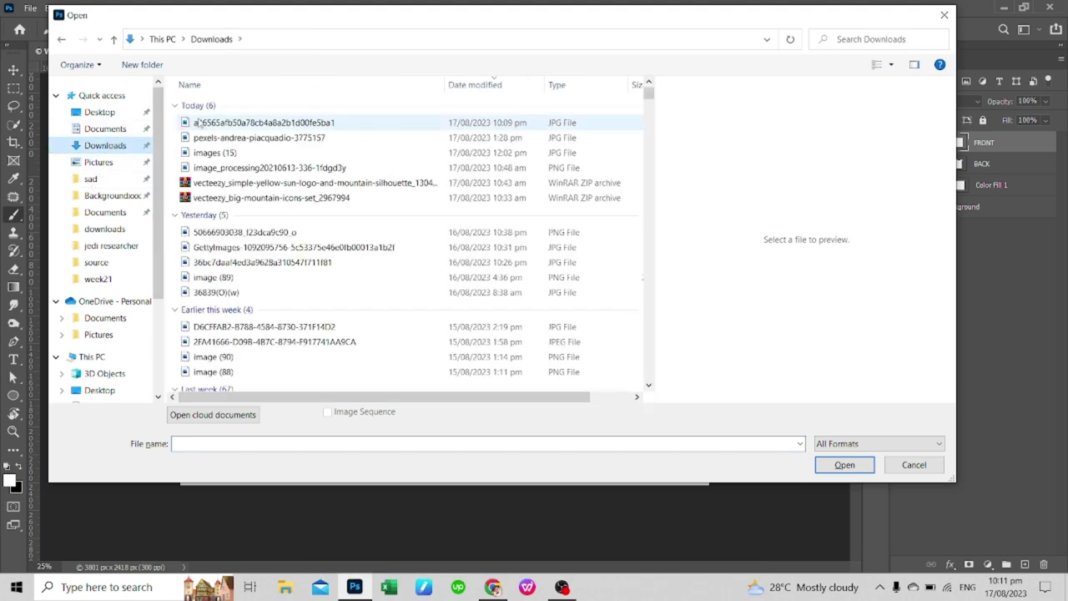
{"action": "left_click", "coordinate": [199, 123]}
{"action": "left_click", "coordinate": [851, 467]}
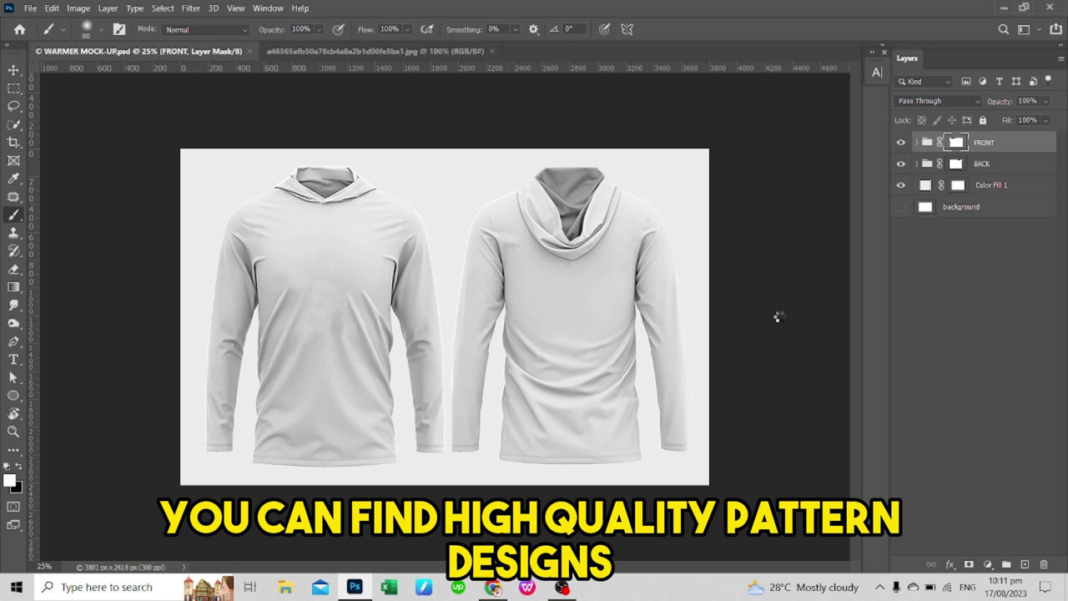
- Copy a tall, narrow rectangular strip of the chevron pattern onto a new layer
{"action": "key", "text": "ctrl+plus"}
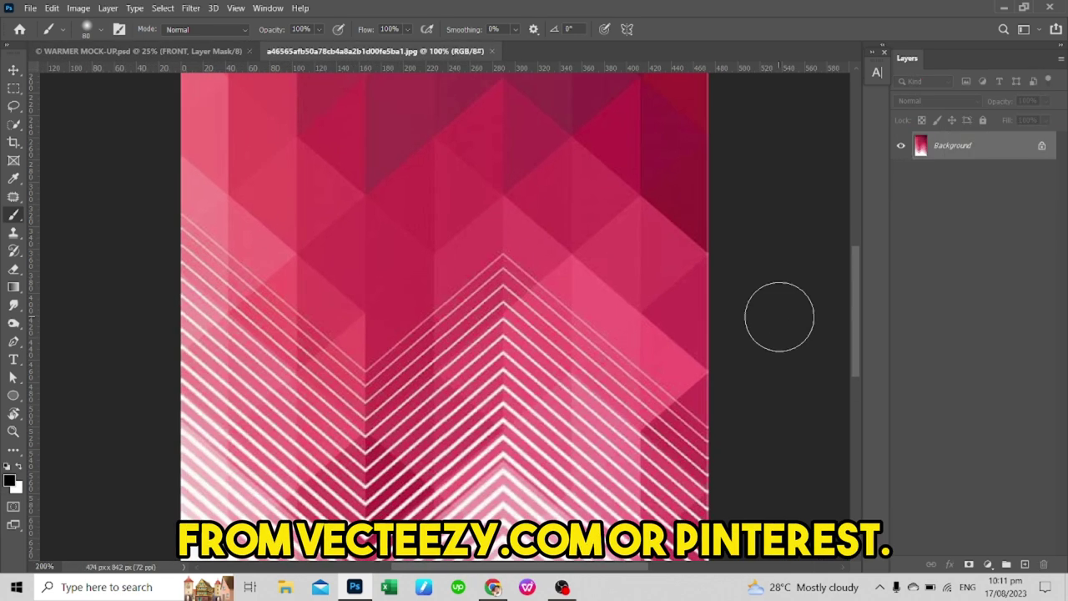
{"action": "key", "text": "ctrl+minus"}
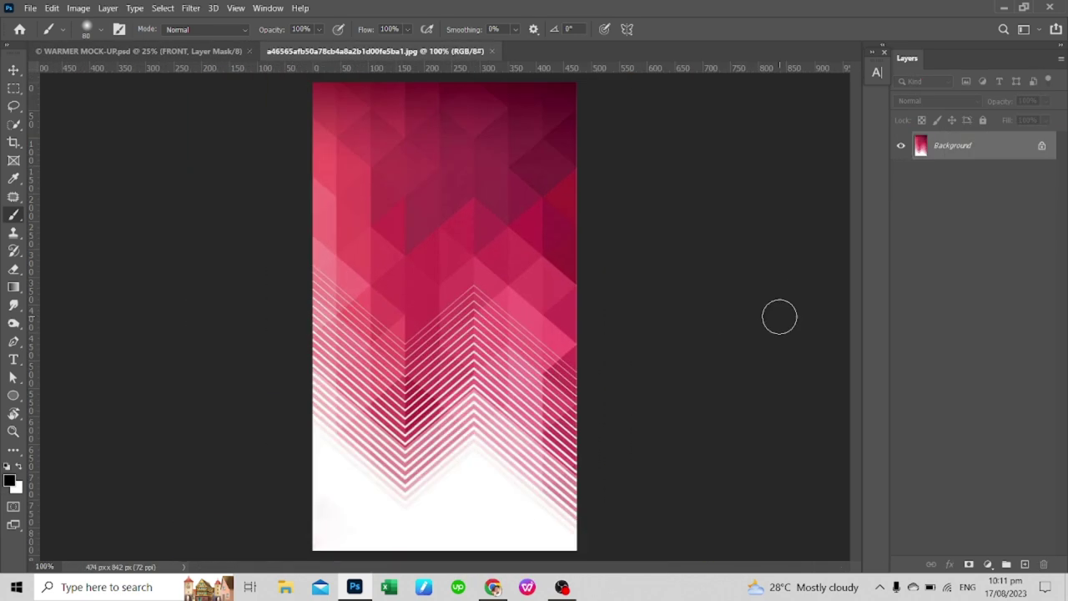
{"action": "left_click", "coordinate": [13, 87]}
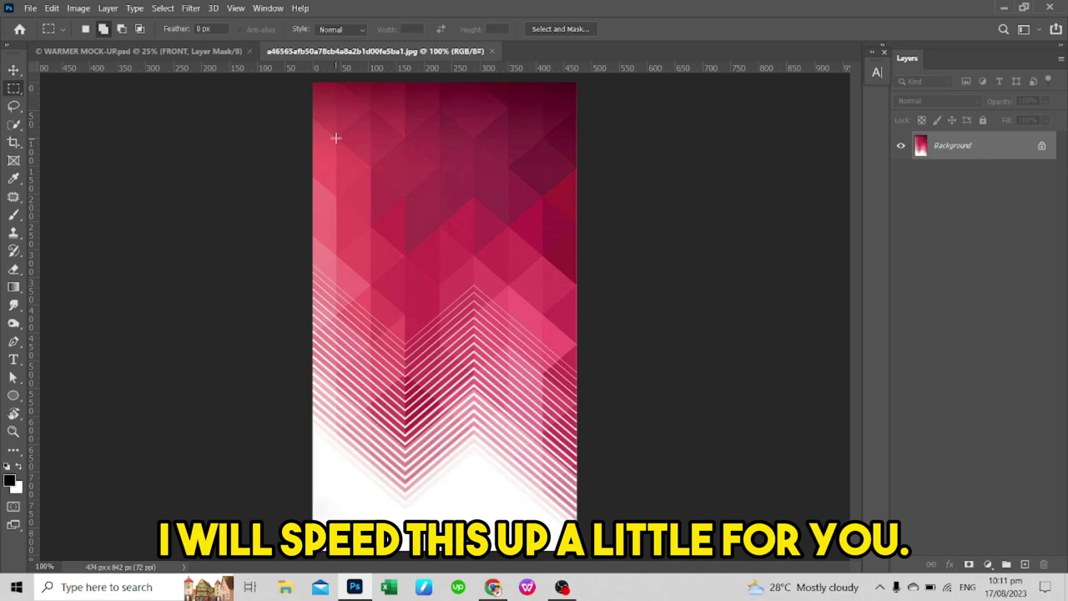
{"action": "left_click_drag", "start_coordinate": [336, 137], "coordinate": [476, 523]}
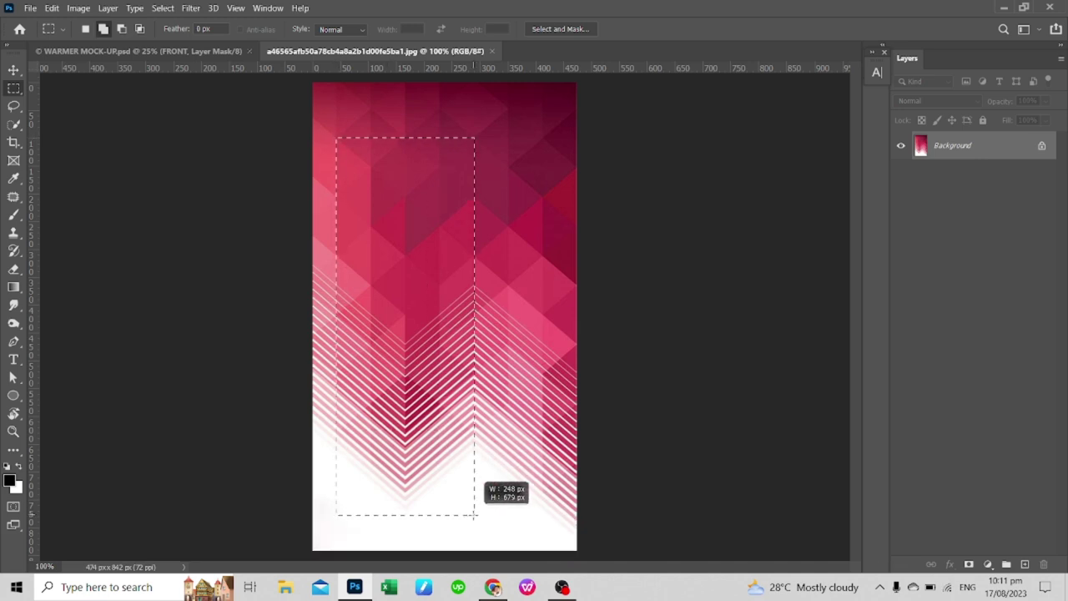
{"action": "key", "text": "ctrl+j"}
- Convert the strip layer to a smart object and return to the WARMER MOCK-UP document
{"action": "right_click", "coordinate": [948, 153]}
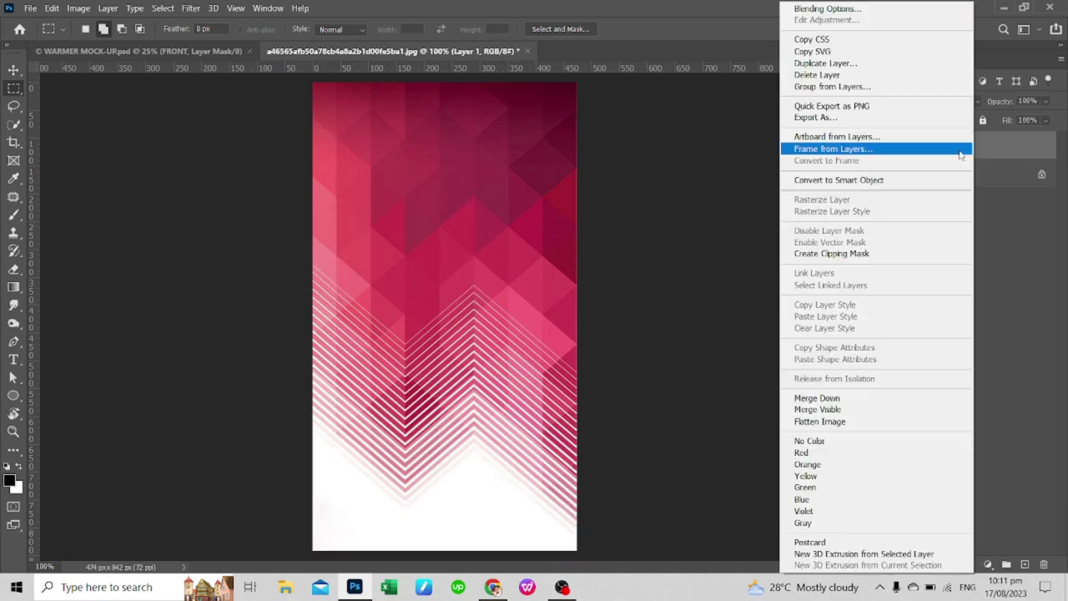
{"action": "left_click", "coordinate": [918, 153]}
{"action": "key", "text": "v"}
{"action": "mouse_move", "coordinate": [245, 40]}
{"action": "left_mouse_down"}
{"action": "mouse_move", "coordinate": [290, 106]}
{"action": "mouse_move", "coordinate": [690, 180]}
{"action": "left_mouse_up"}
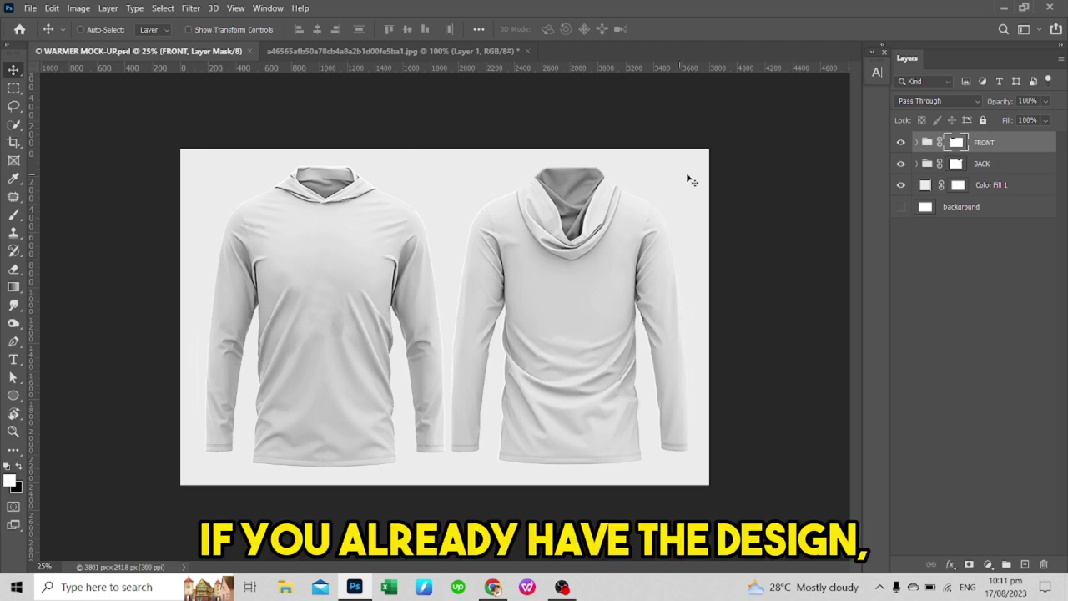
- Open the FRONT group's Group 5 copy smart object and paste the pattern strip into it
{"action": "left_click", "coordinate": [916, 142]}
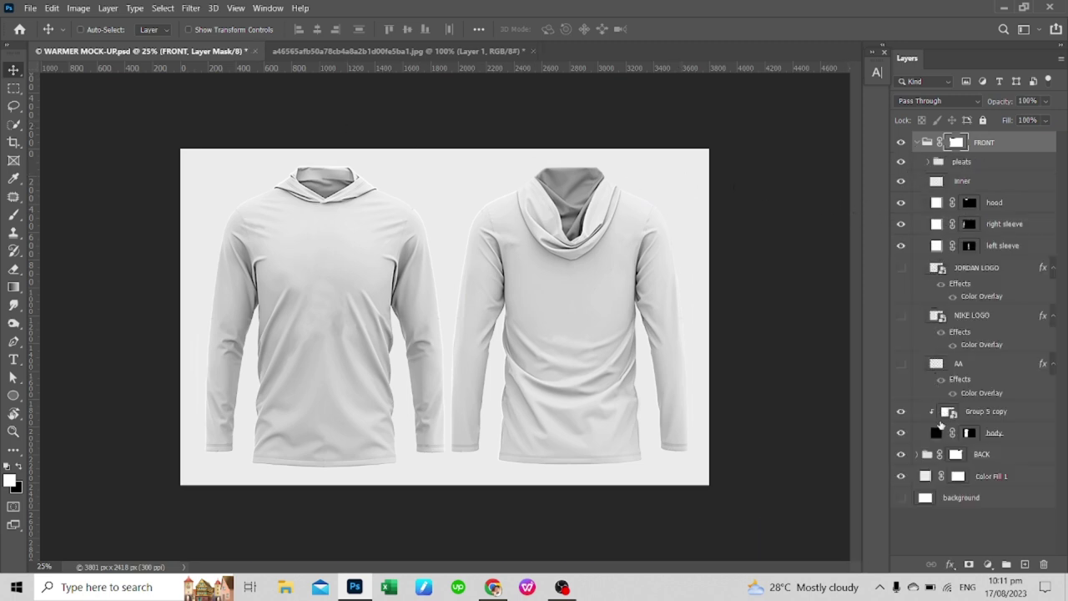
{"action": "double_click", "coordinate": [948, 413]}
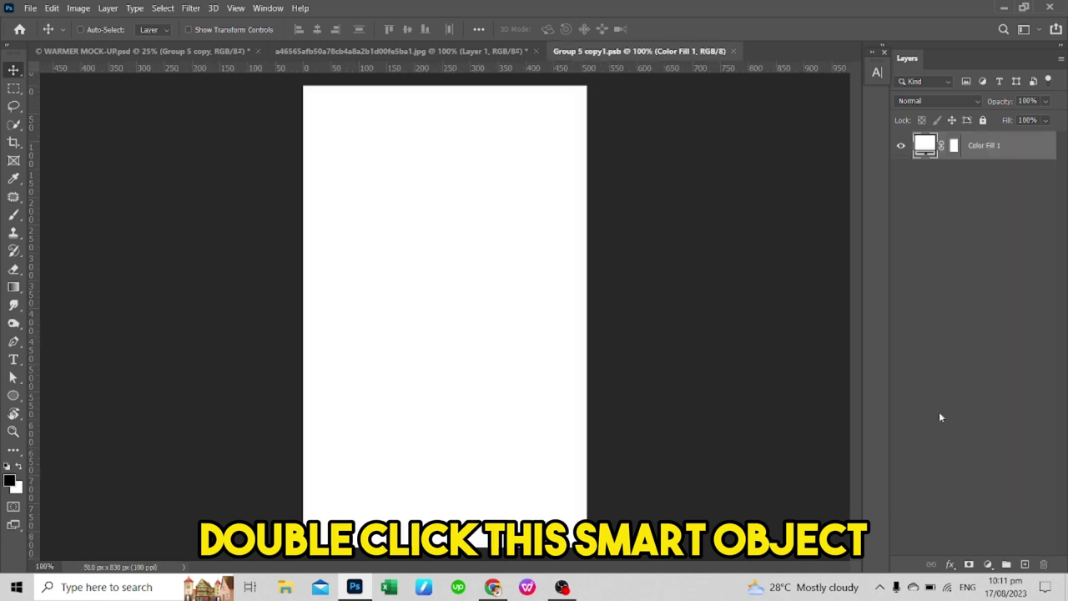
{"action": "left_click", "coordinate": [452, 50]}
{"action": "key", "text": "ctrl+v"}
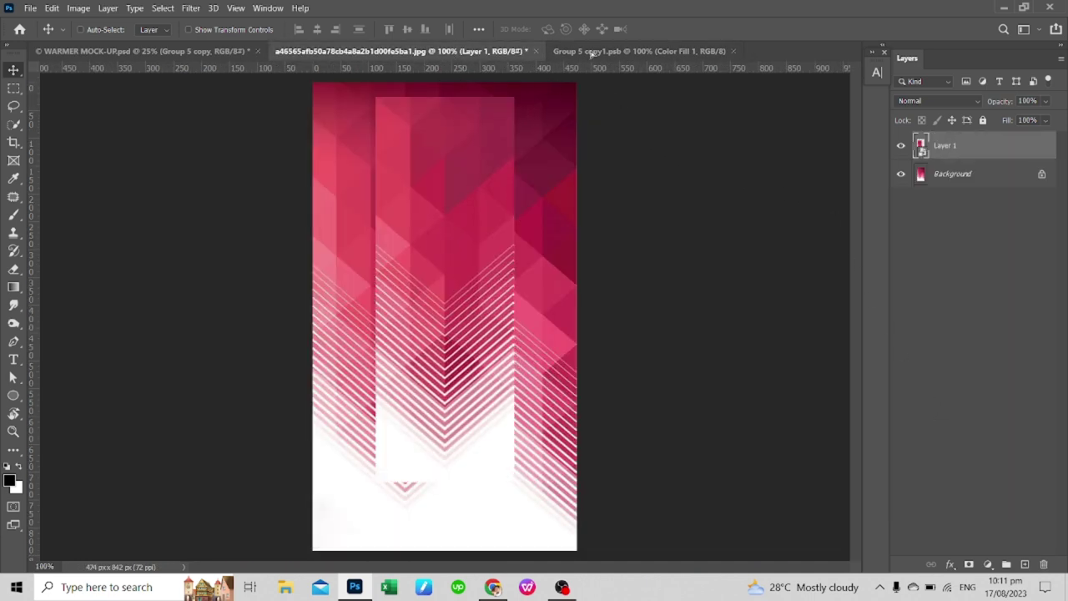
{"action": "left_click", "coordinate": [593, 52]}
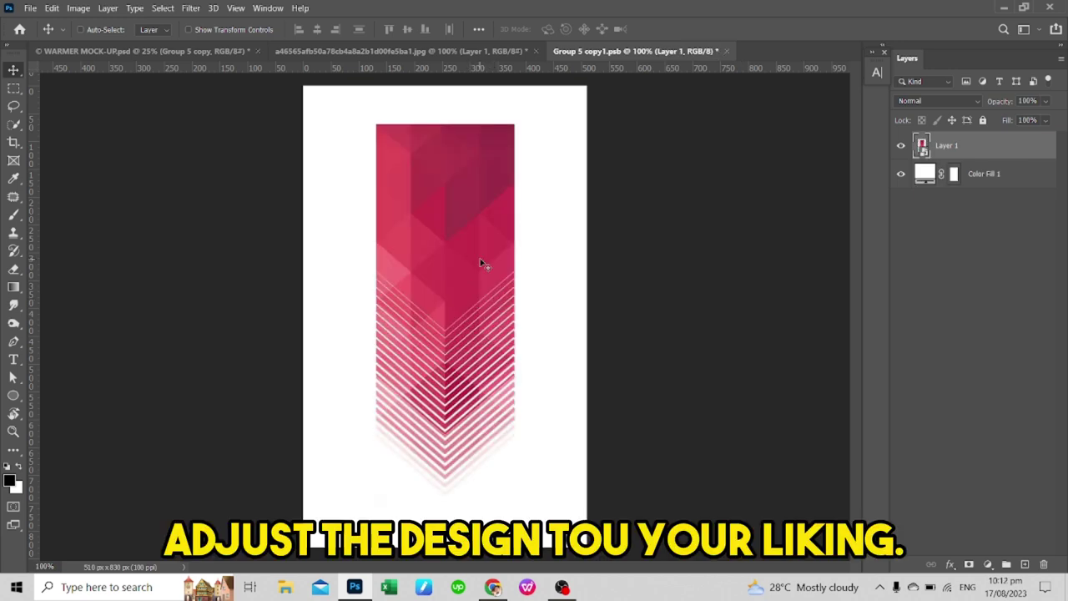
- Stretch the pattern to full canvas width, nudge it up, and save the smart object
{"action": "key", "text": "ctrl+t"}
{"action": "left_click_drag", "start_coordinate": [514, 316], "coordinate": [586, 316]}
{"action": "left_click_drag", "start_coordinate": [375, 316], "coordinate": [302, 315]}
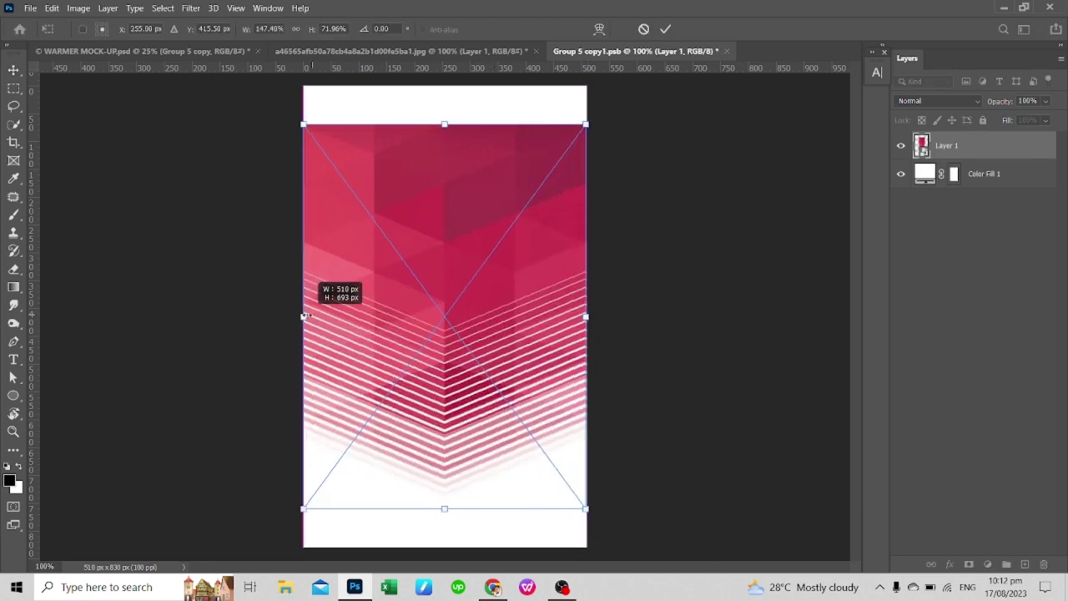
{"action": "key", "text": "Return"}
{"action": "key", "text": "shift+Up"}
{"action": "key", "text": "shift+Up"}
{"action": "key", "text": "shift+Up"}
{"action": "key", "text": "shift+Up"}
{"action": "key", "text": "shift+Up"}
{"action": "key", "text": "shift+Up"}
{"action": "key", "text": "shift+Up"}
{"action": "key", "text": "shift+Up"}
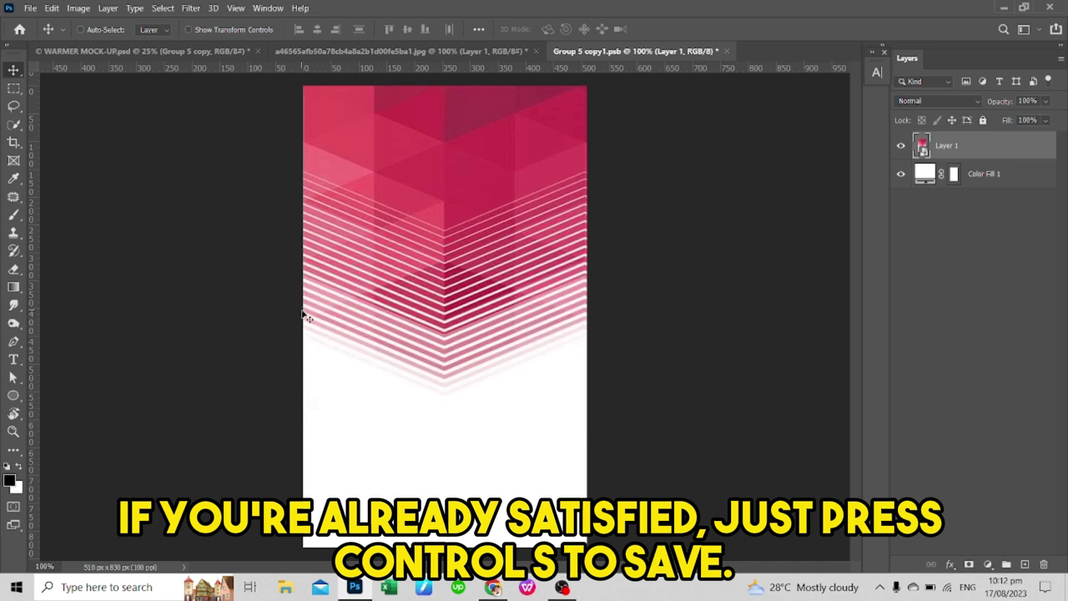
{"action": "key", "text": "shift+Up"}
{"action": "key", "text": "shift+Up"}
{"action": "key", "text": "ctrl+s"}
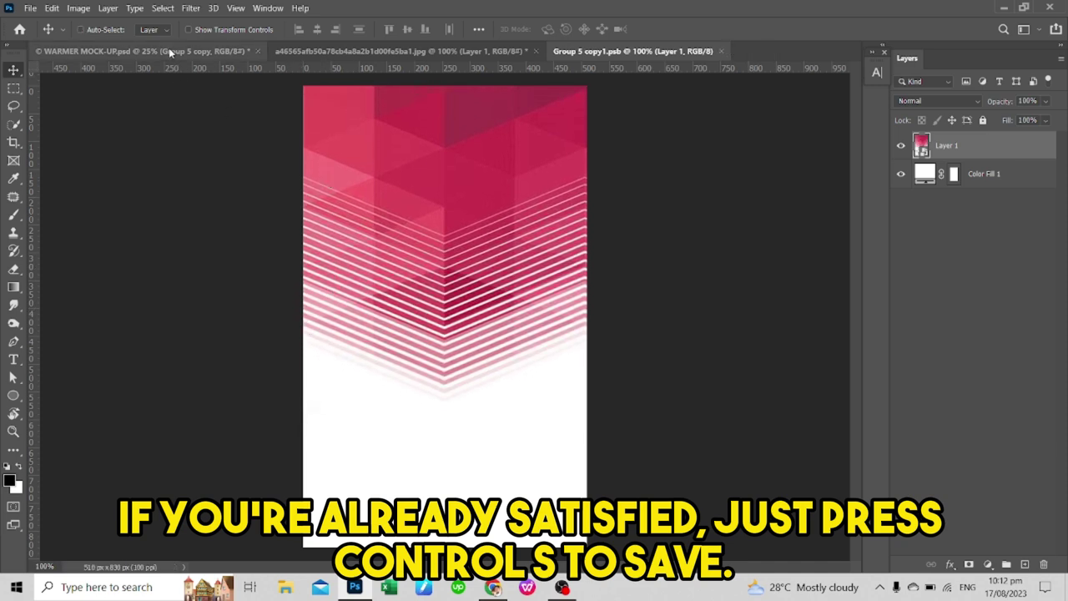
{"action": "left_click", "coordinate": [164, 52]}
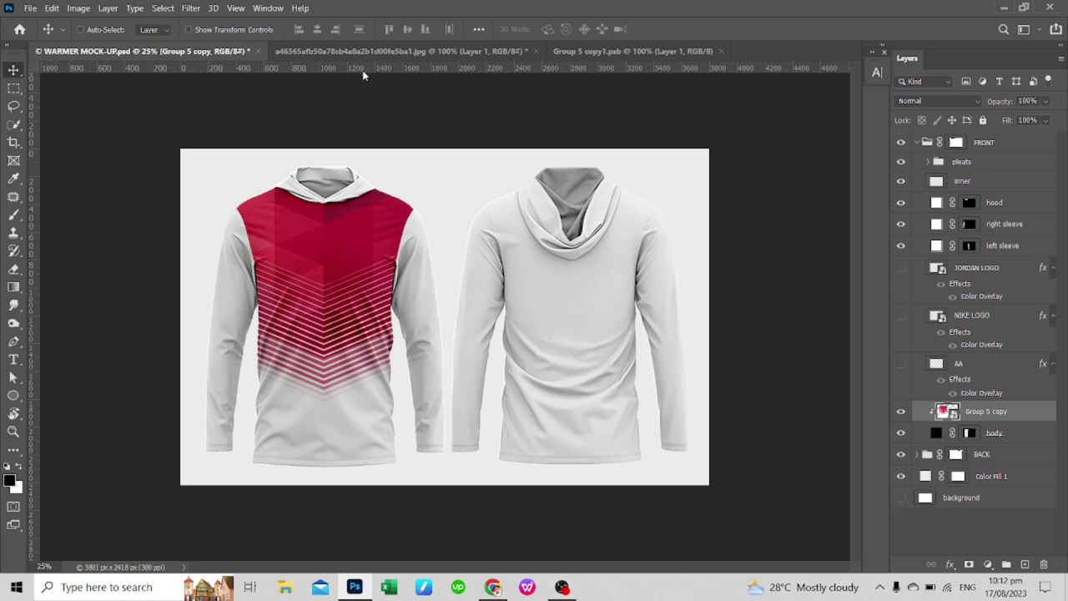
- Nudge the pattern two steps higher and save the smart object again
{"action": "left_click", "coordinate": [579, 51]}
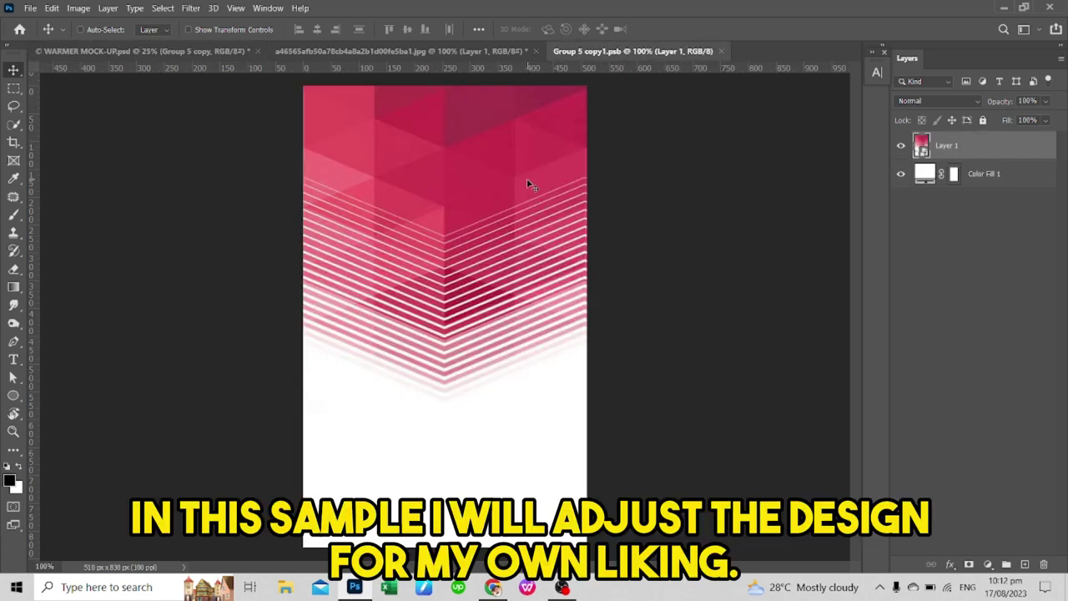
{"action": "key", "text": "Up"}
{"action": "key", "text": "Up"}
{"action": "key", "text": "Up"}
{"action": "key", "text": "Up"}
{"action": "key", "text": "Up"}
{"action": "key", "text": "Up"}
{"action": "key", "text": "Up"}
{"action": "key", "text": "Up"}
{"action": "key", "text": "Up"}
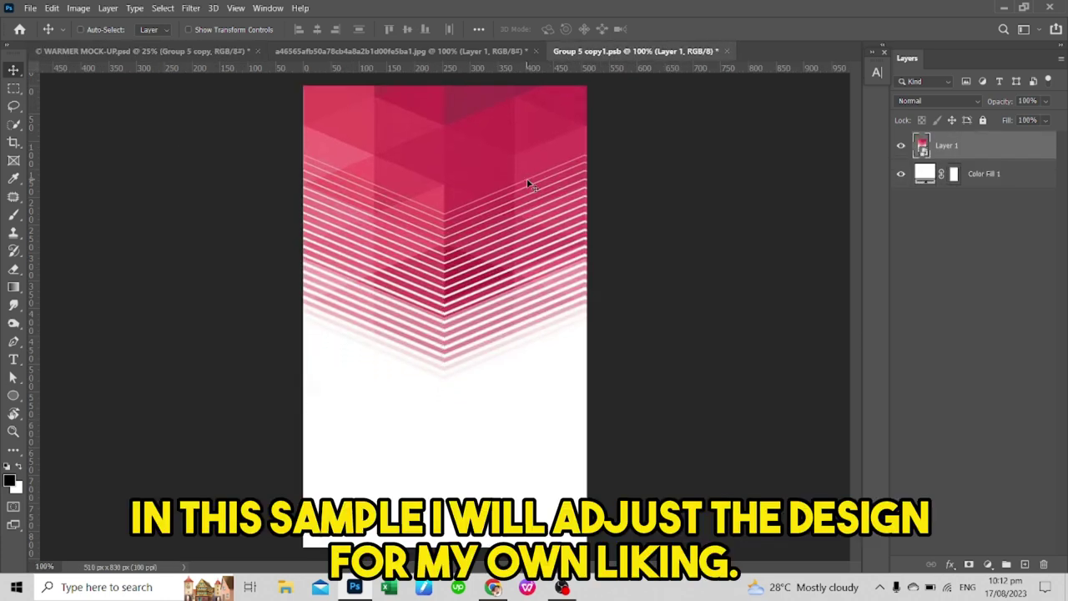
{"action": "key", "text": "Up"}
{"action": "key", "text": "Up"}
{"action": "key", "text": "Up"}
{"action": "key", "text": "ctrl+s"}
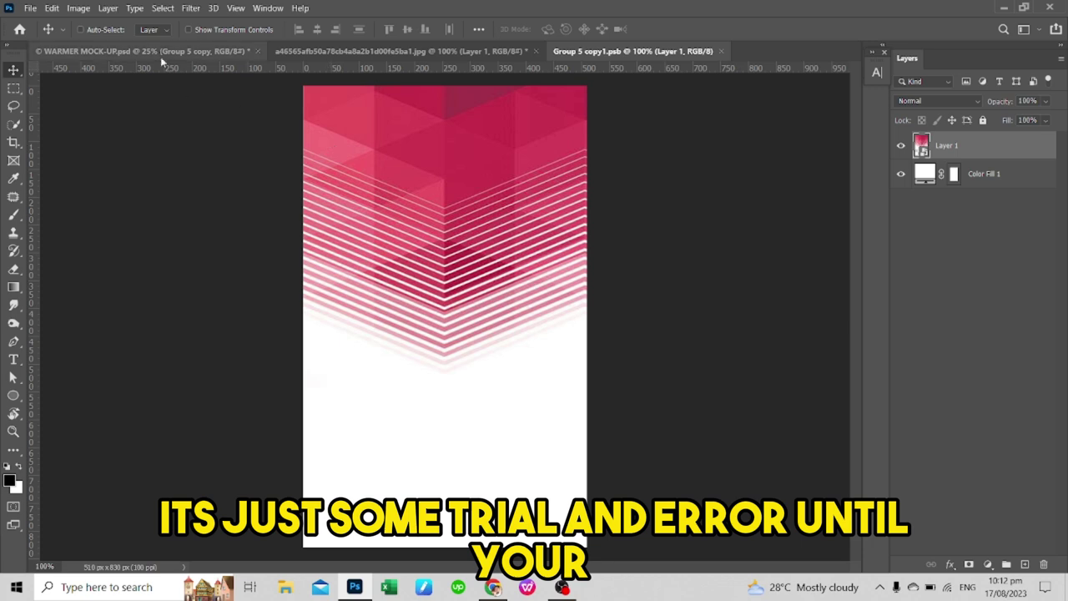
{"action": "left_click", "coordinate": [161, 50]}
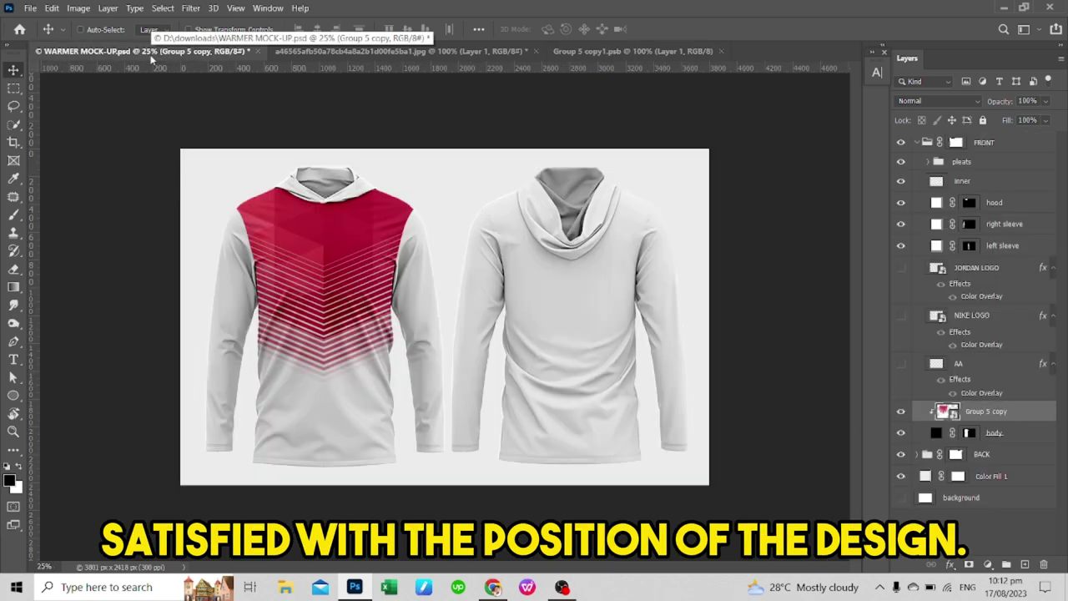
- Stretch the pattern taller, save, and review it on the hoodie mock-up
{"action": "left_click", "coordinate": [600, 51]}
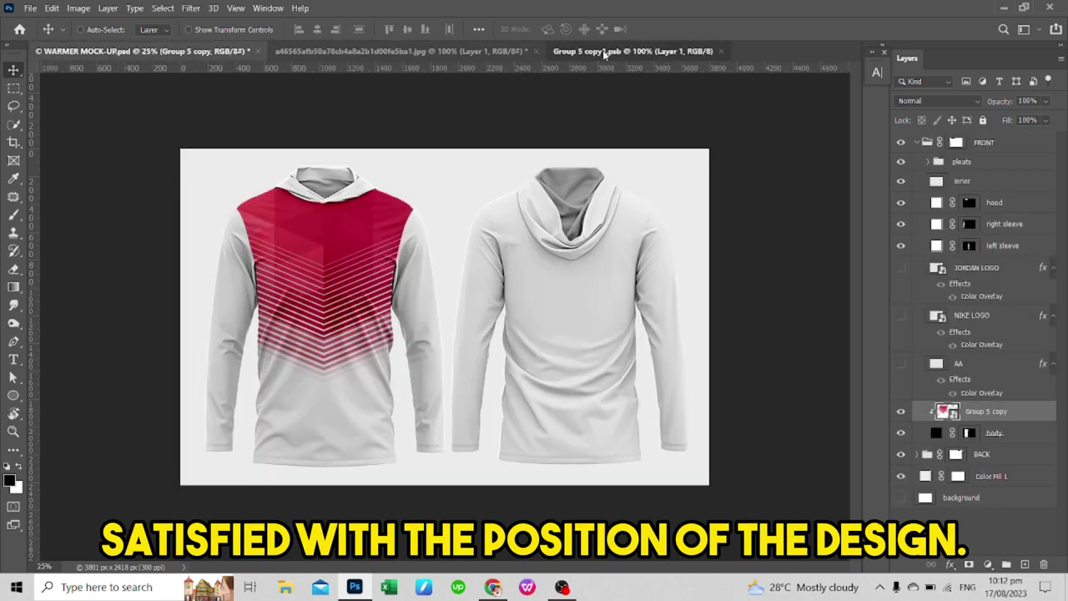
{"action": "key", "text": "ctrl+t"}
{"action": "left_click_drag", "start_coordinate": [443, 381], "coordinate": [443, 281]}
{"action": "key", "text": "Return"}
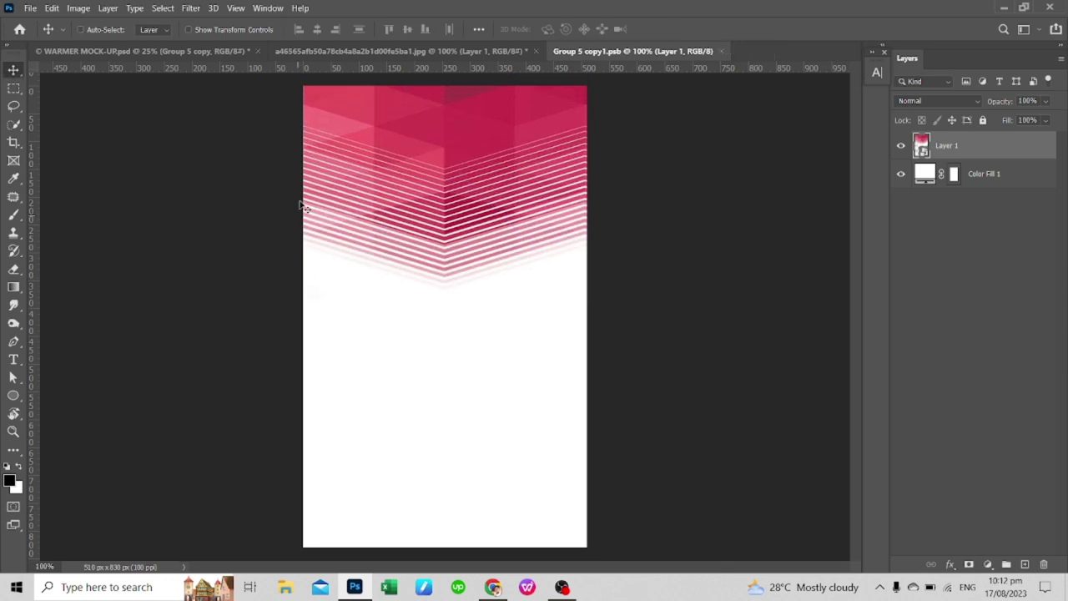
{"action": "key", "text": "ctrl+s"}
{"action": "left_click", "coordinate": [138, 52]}
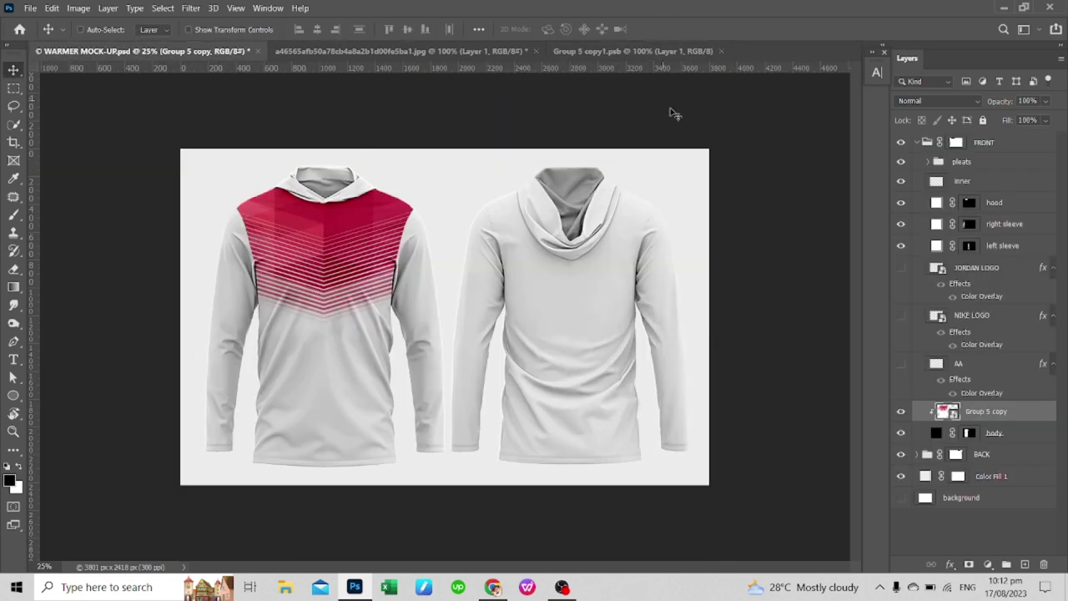
{"action": "key", "text": "ctrl+plus"}
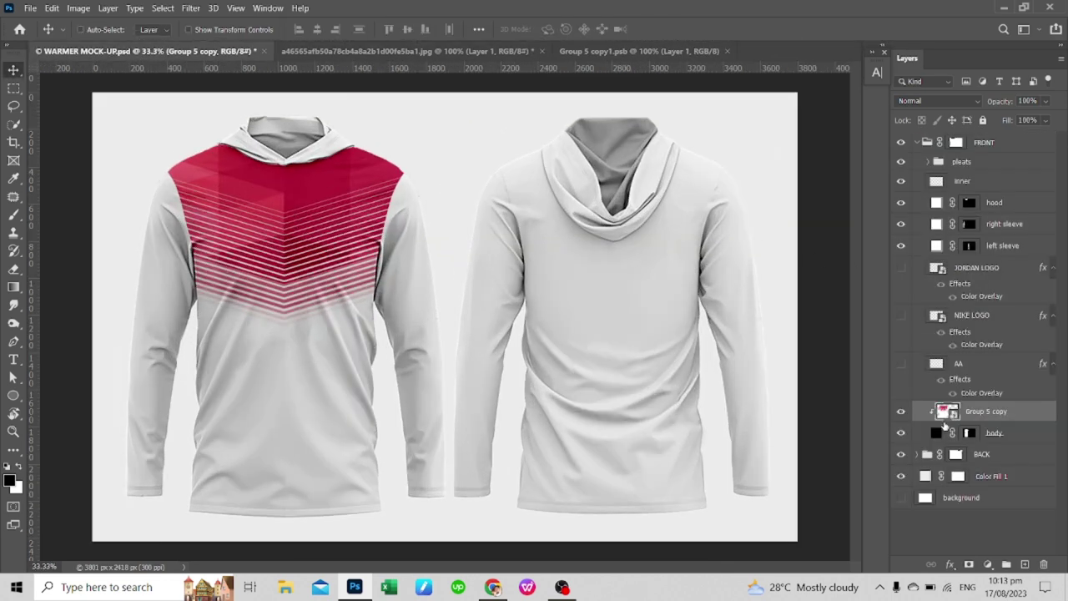
- Fill the hoodie sleeves with a light pink sampled from the chest pattern
{"action": "double_click", "coordinate": [935, 224]}
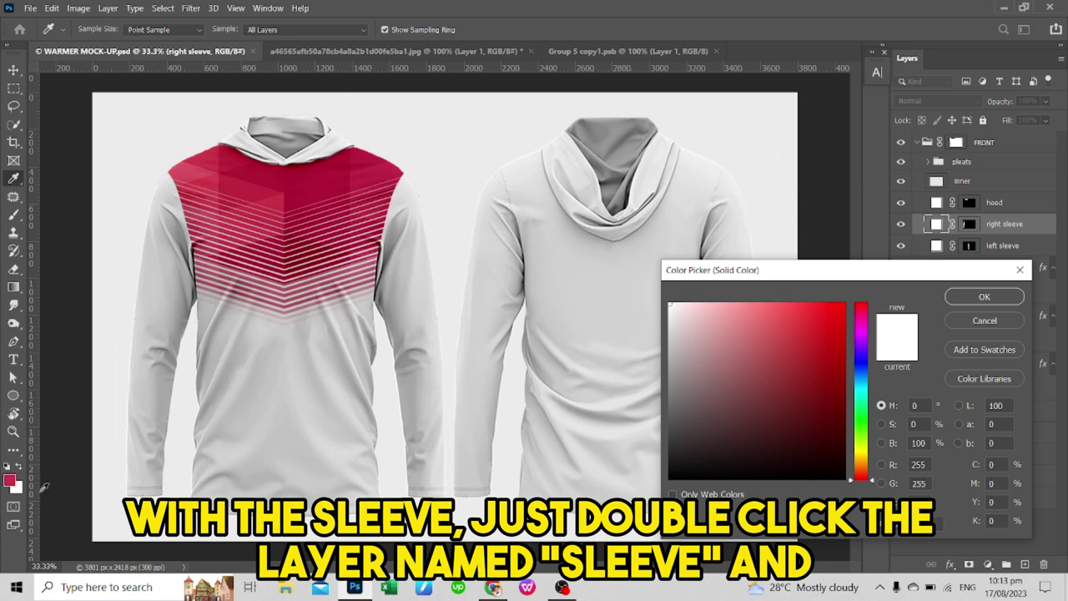
{"action": "left_click", "coordinate": [284, 167]}
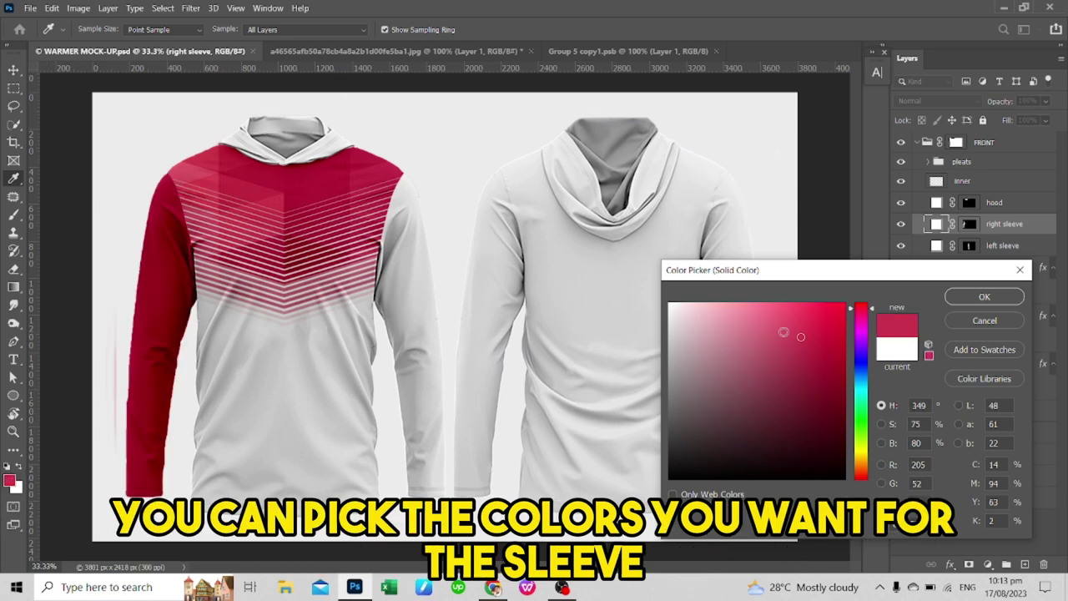
{"action": "left_click", "coordinate": [775, 307]}
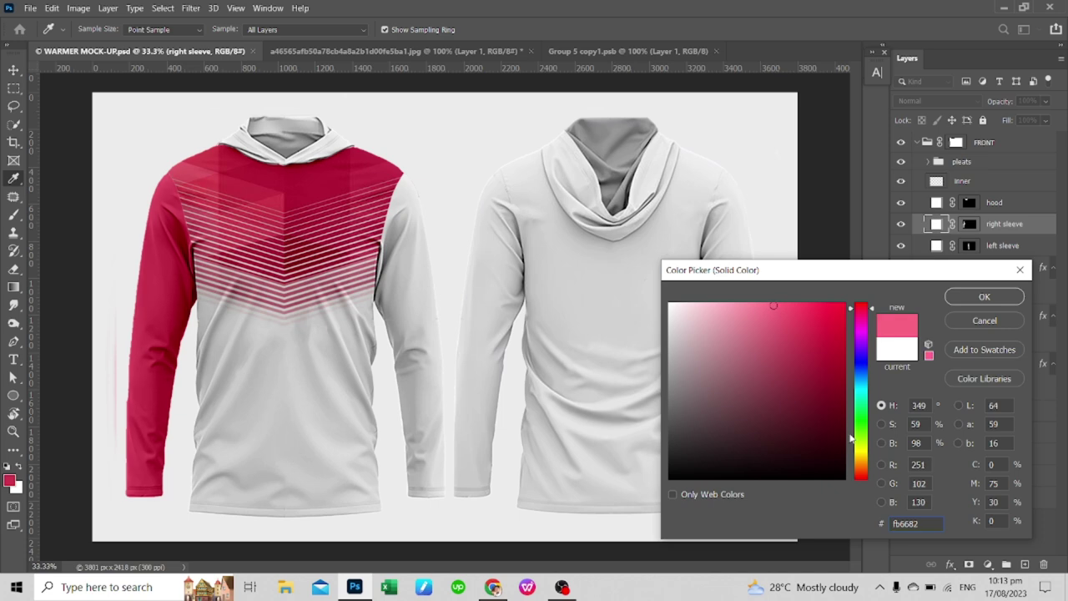
{"action": "left_click", "coordinate": [763, 304]}
{"action": "left_click", "coordinate": [1003, 302]}
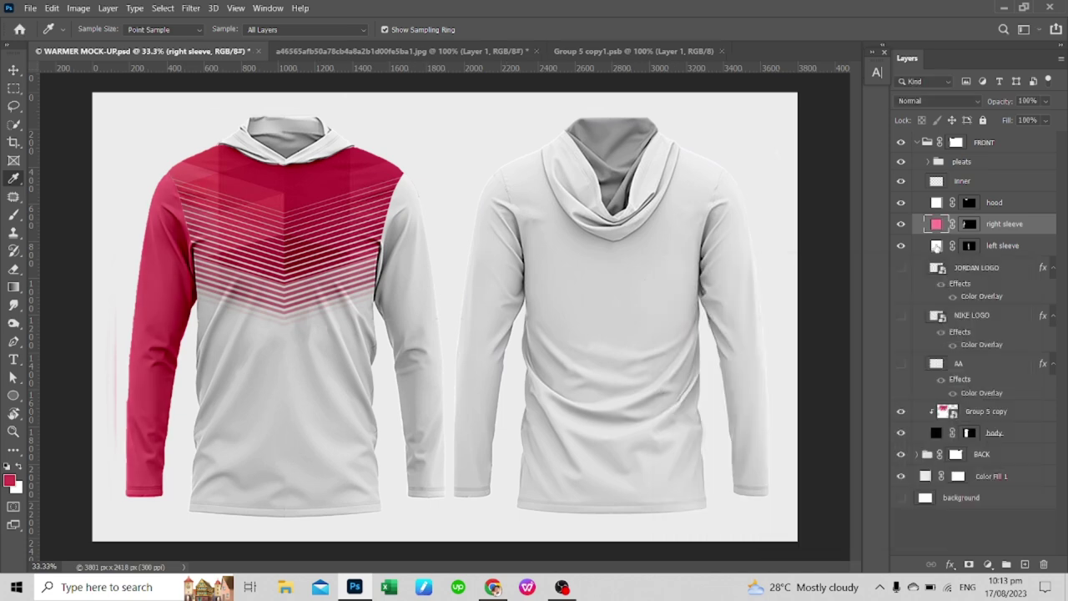
- Fill the hood with pink ff768f and save the mock-up
{"action": "double_click", "coordinate": [937, 202]}
{"action": "type", "text": "ff768f"}
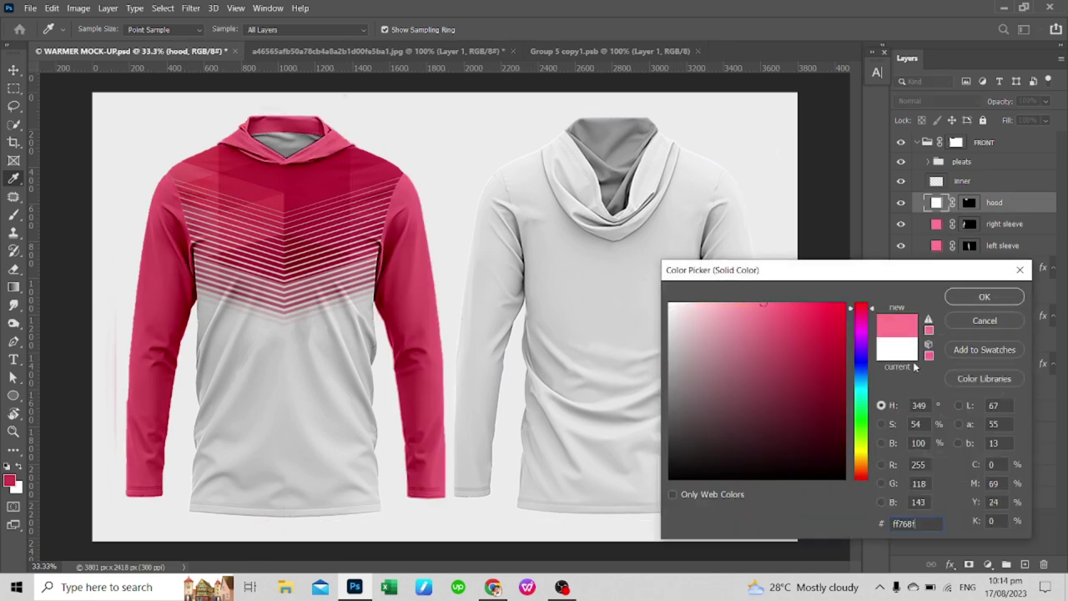
{"action": "left_click", "coordinate": [985, 296]}
{"action": "key", "text": "ctrl+s"}
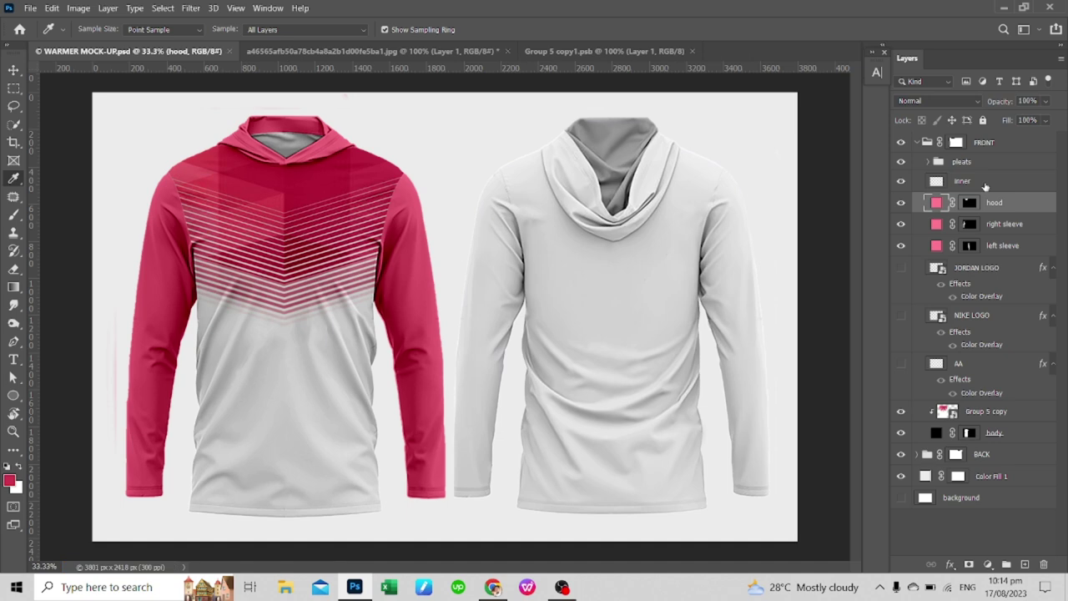
- Show the NIKE LOGO and JORDAN LOGO layers and select both
{"action": "left_click", "coordinate": [901, 315]}
{"action": "left_click", "coordinate": [901, 267]}
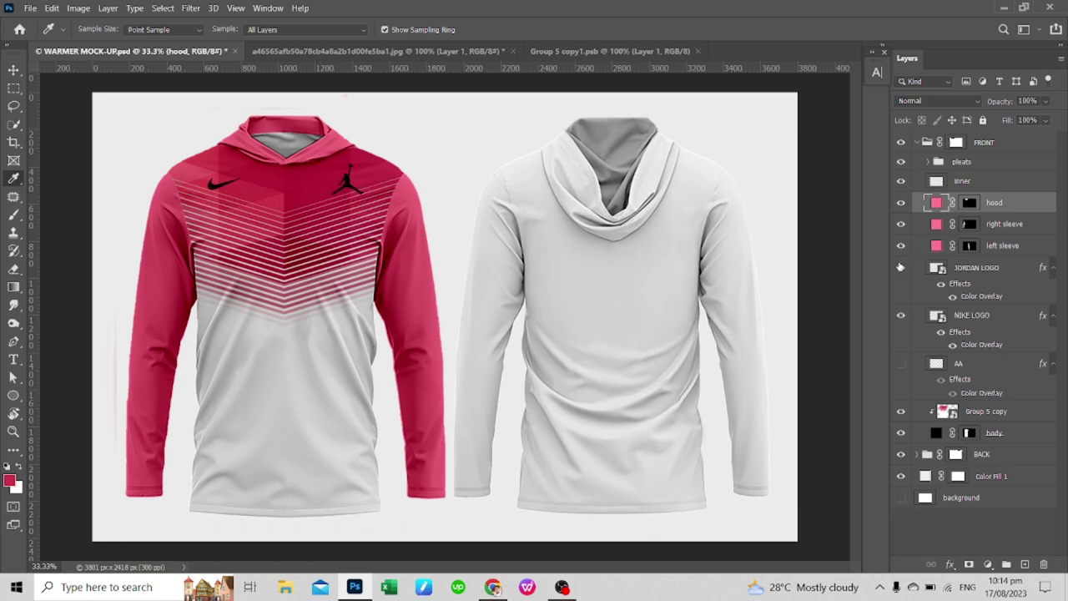
{"action": "left_click", "coordinate": [972, 315]}
{"action": "left_click", "coordinate": [975, 266], "text": "ctrl"}
- Scale both logos down together to about 84%
{"action": "key", "text": "ctrl+t"}
{"action": "left_click_drag", "start_coordinate": [371, 157], "coordinate": [351, 166]}
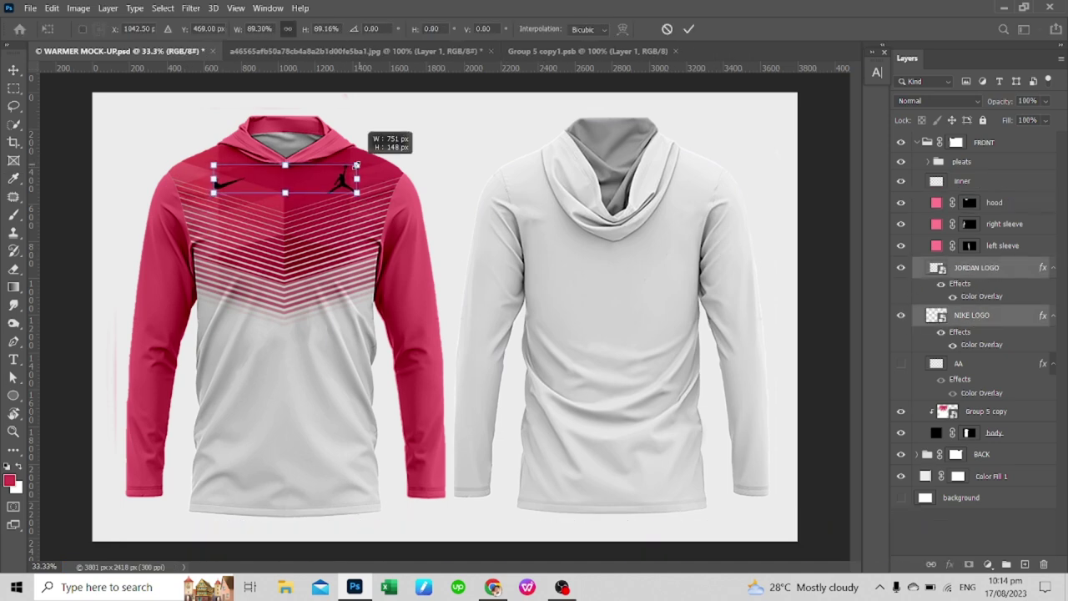
{"action": "key", "text": "Return"}
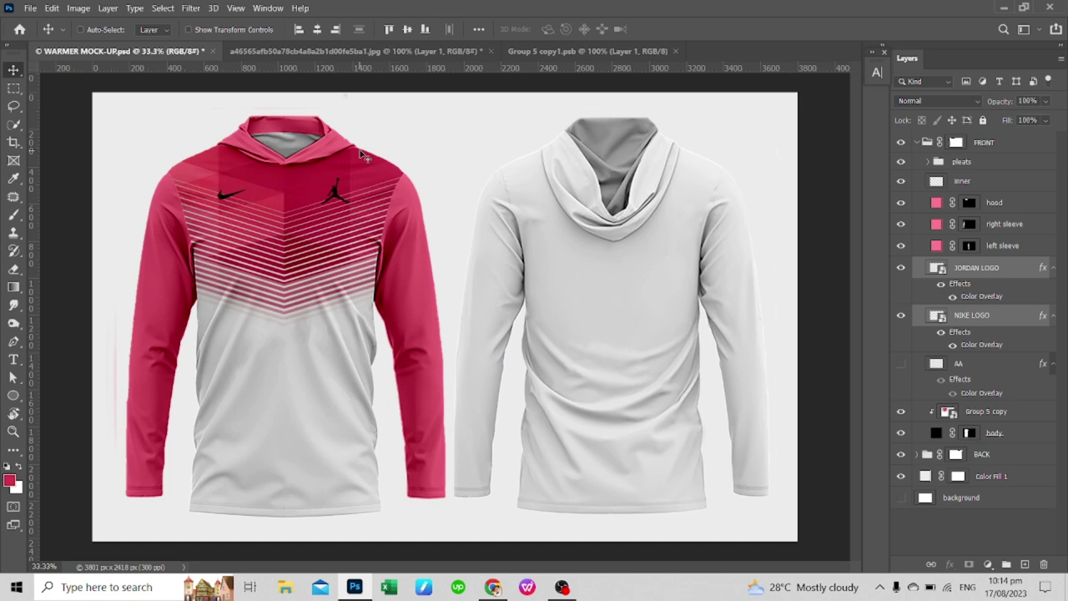
{"action": "left_click", "coordinate": [1016, 284]}
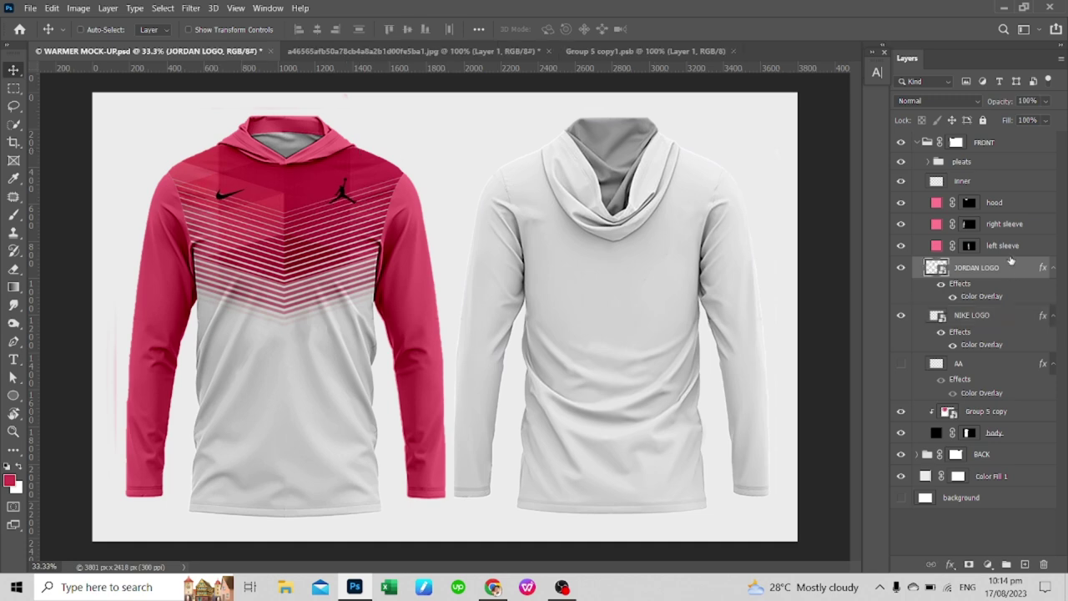
{"action": "key", "text": "ctrl+minus"}
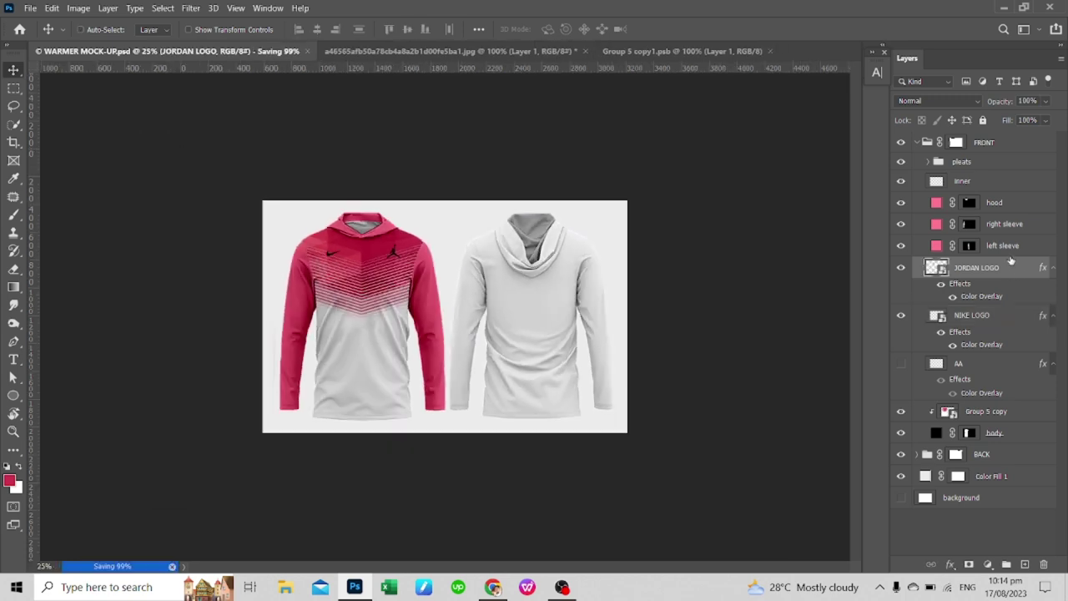
{"action": "key", "text": "ctrl+plus"}
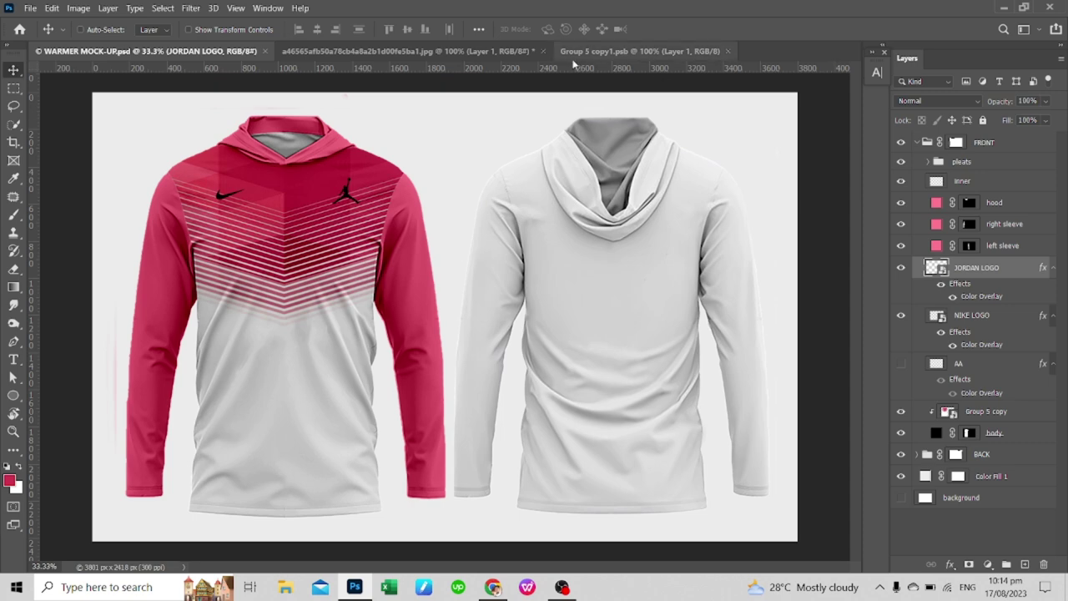
- Try nudging the chevron artwork down in Group 5 copy1.psb, then undo it
{"action": "left_click", "coordinate": [599, 54]}
{"action": "key", "text": "shift+Down"}
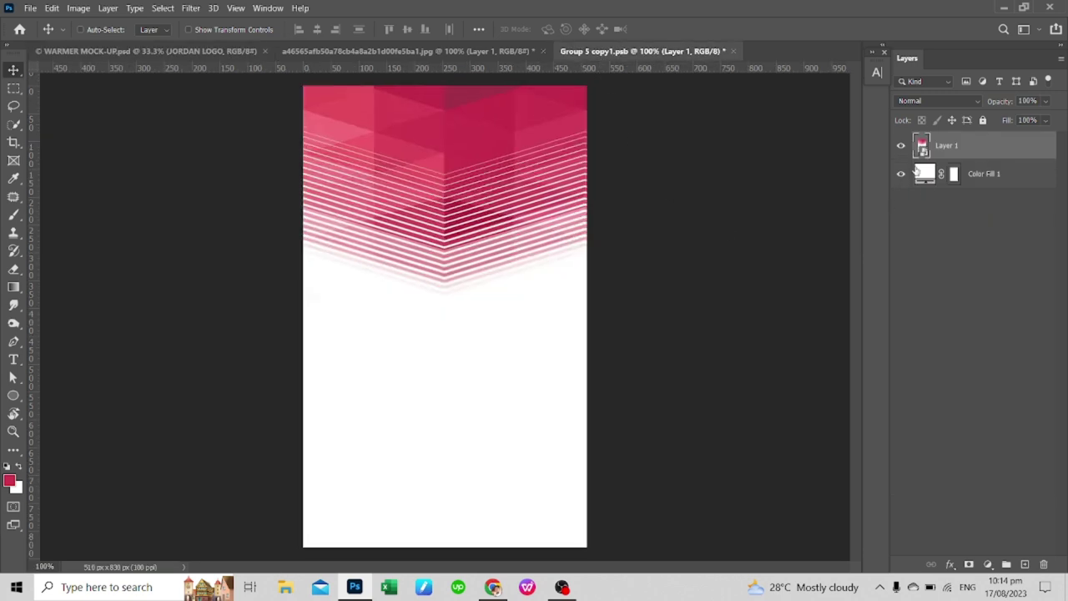
{"action": "key", "text": "shift+Down"}
{"action": "key", "text": "ctrl+z"}
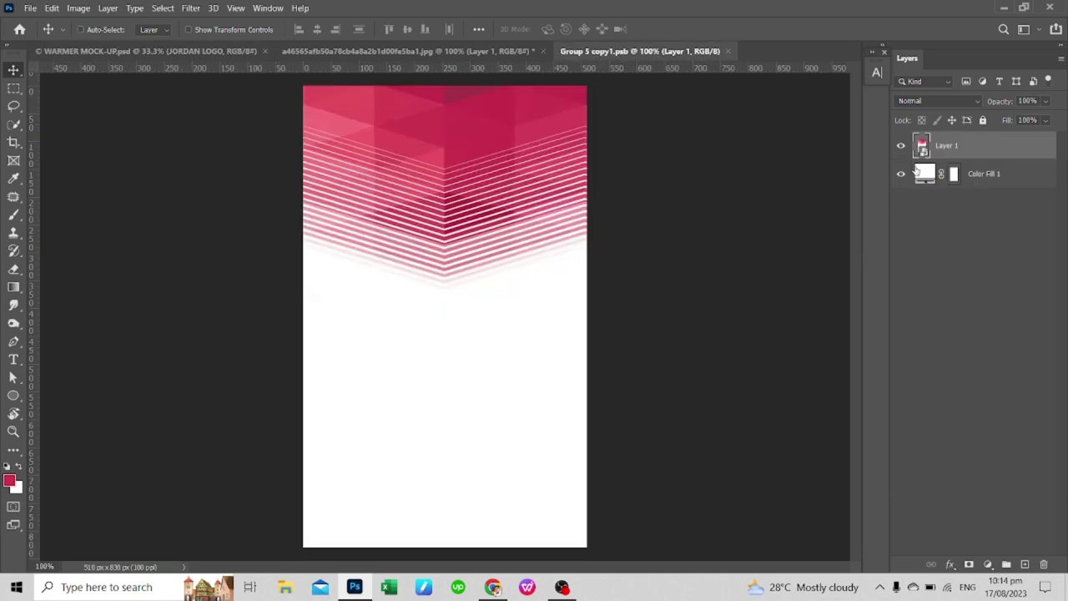
{"action": "key", "text": "ctrl+z"}
{"action": "key", "text": "ctrl+z"}
{"action": "left_click", "coordinate": [172, 55]}
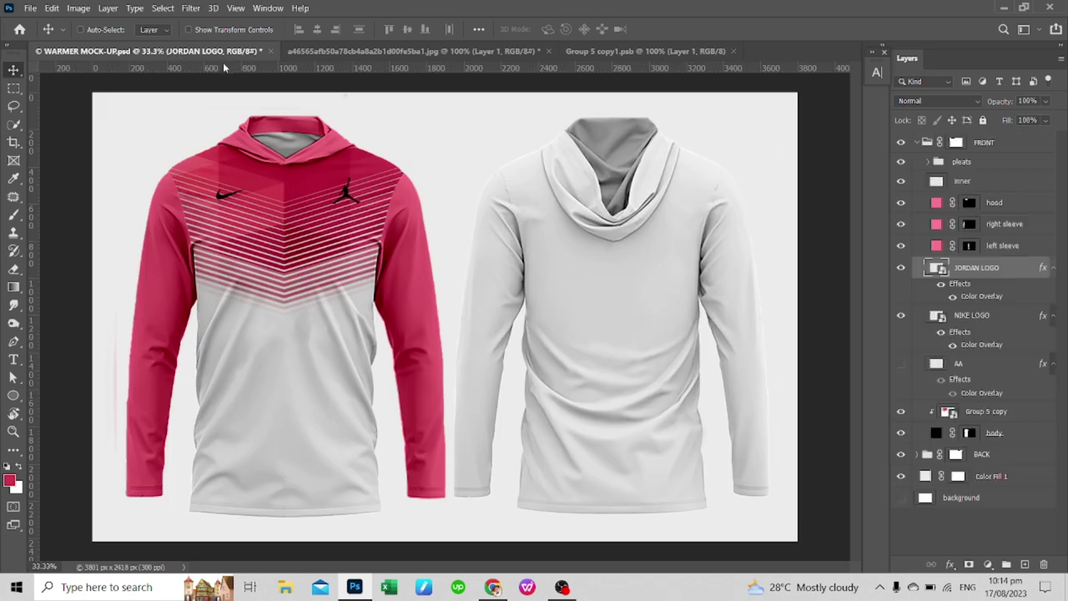
- Save the hoodie mockup and return to the Group 5 copy1.psb document
{"action": "left_click", "coordinate": [597, 50]}
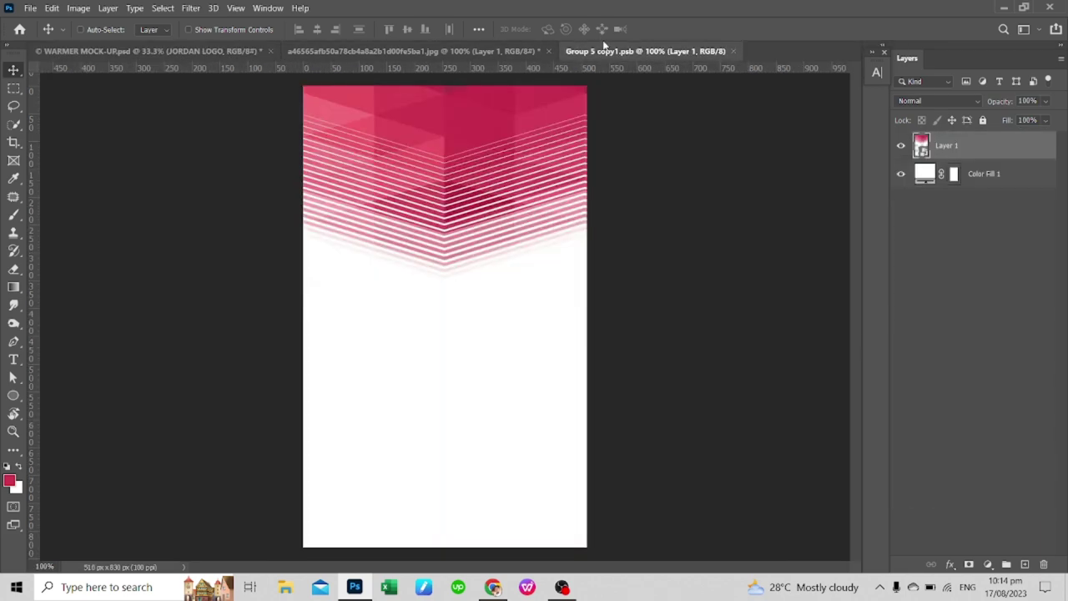
{"action": "left_click", "coordinate": [218, 52]}
{"action": "key", "text": "ctrl+s"}
{"action": "key", "text": "ctrl+minus"}
{"action": "key", "text": "ctrl+minus"}
{"action": "key", "text": "ctrl+plus"}
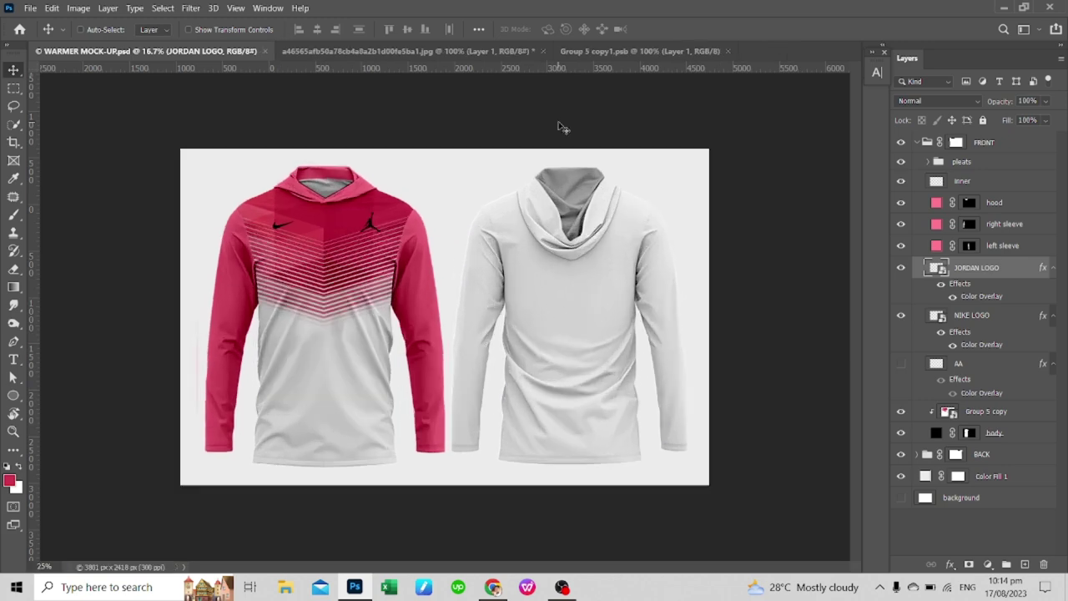
{"action": "key", "text": "ctrl+plus"}
{"action": "key", "text": "ctrl+plus"}
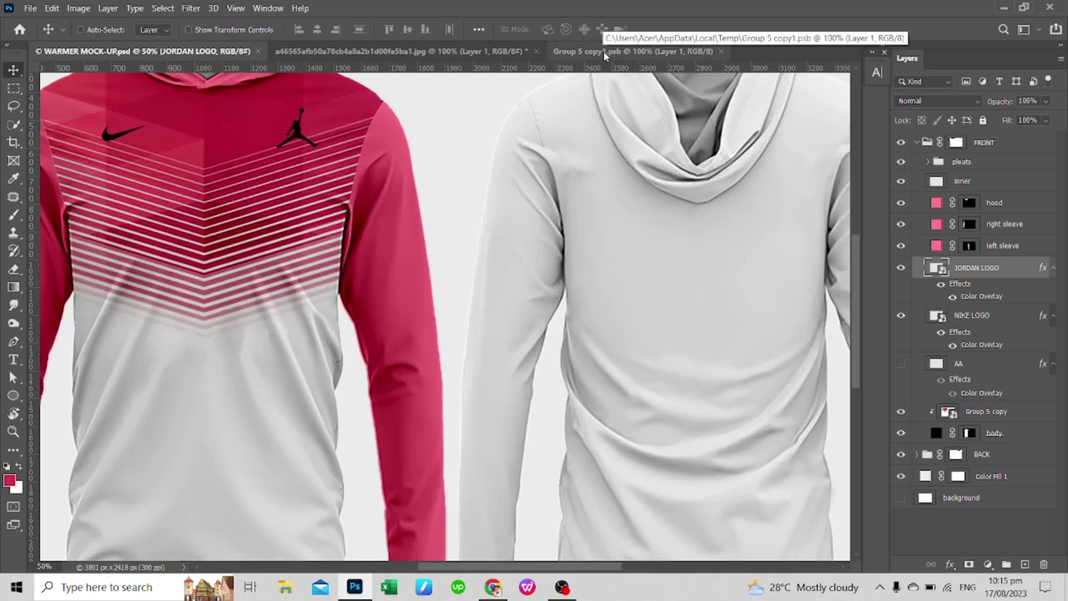
{"action": "left_click", "coordinate": [614, 52]}
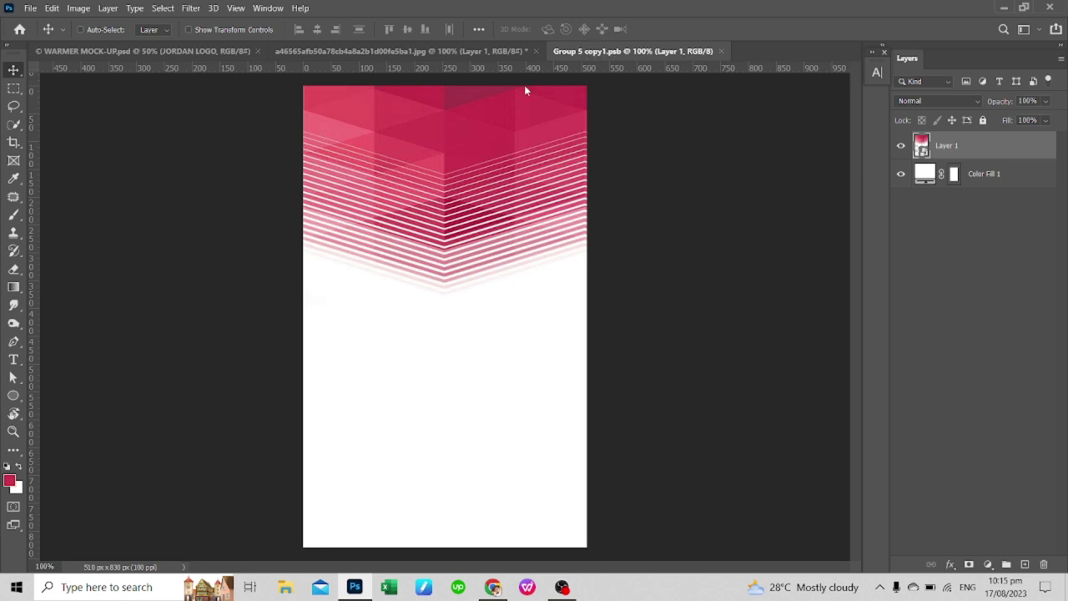
- Type TITOMAX in Roboto Bold across the chevron stripes and scale it up
{"action": "right_click", "coordinate": [13, 359]}
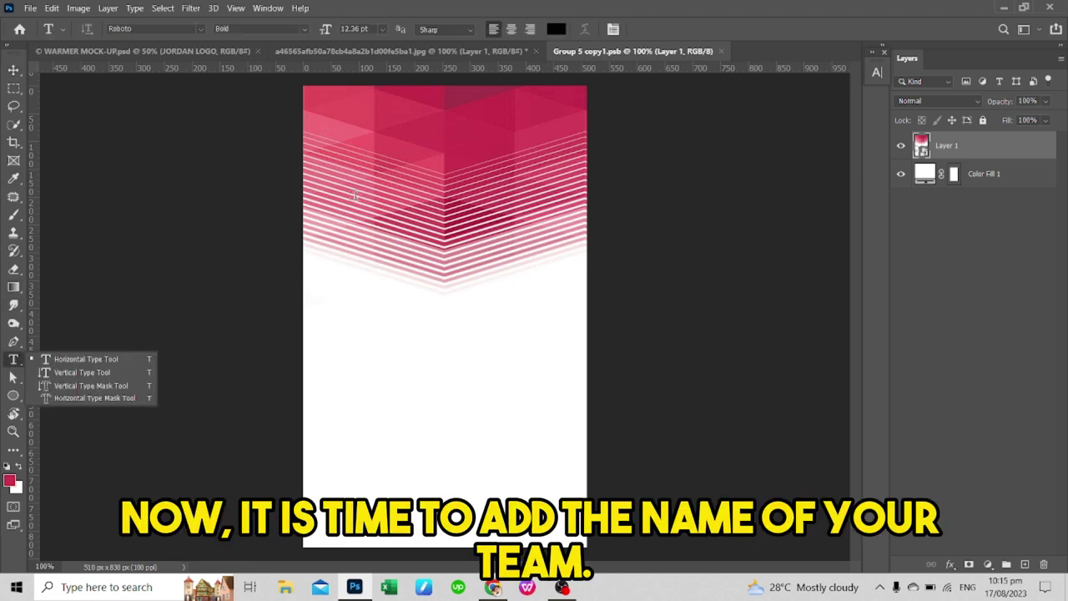
{"action": "key", "text": "ctrl+plus"}
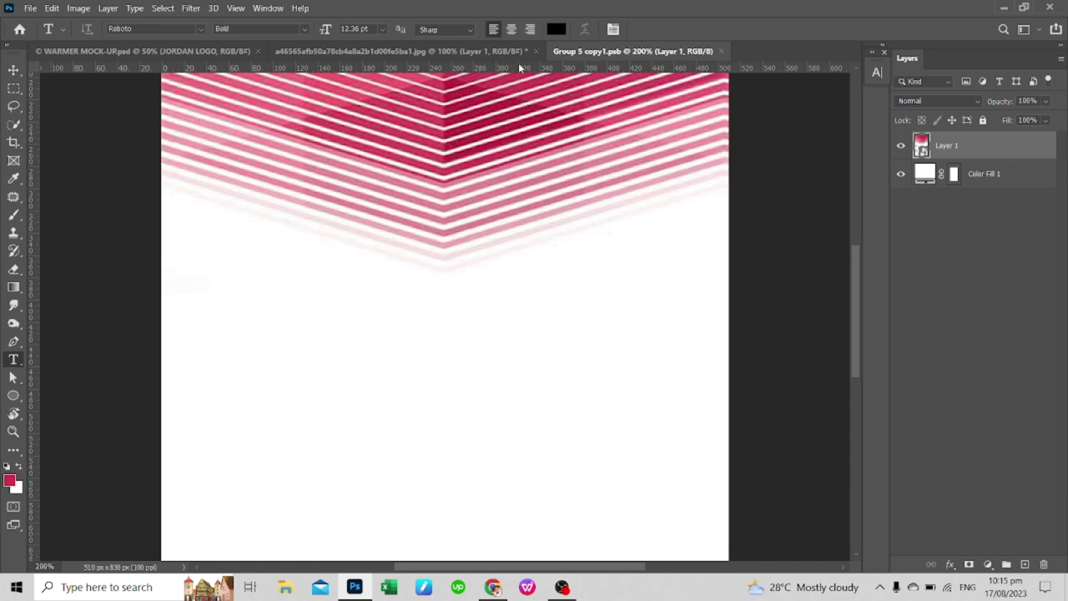
{"action": "key", "text": "ctrl+minus"}
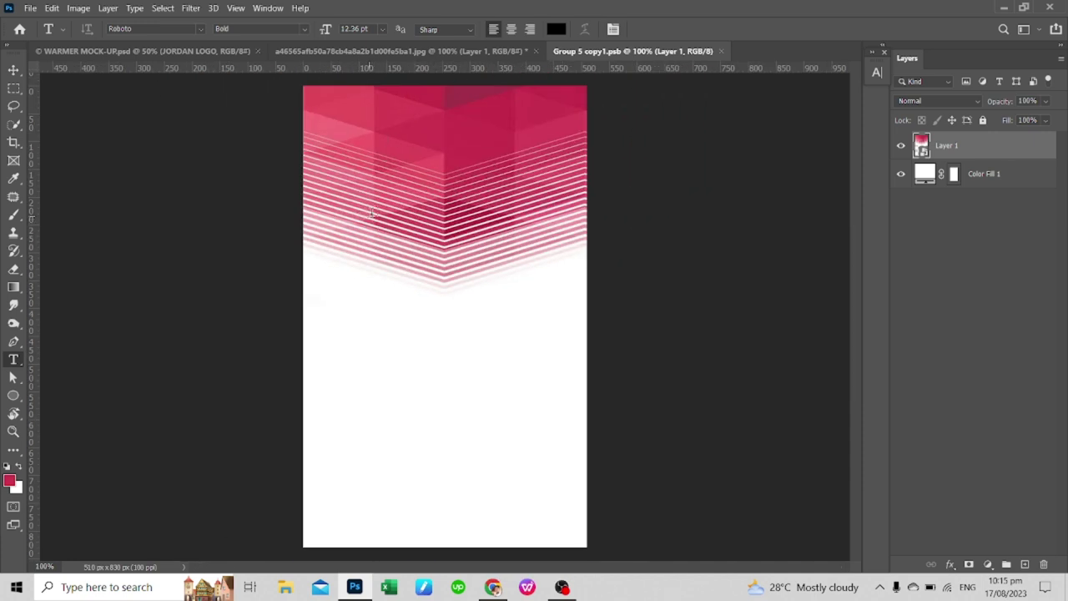
{"action": "left_click", "coordinate": [374, 216]}
{"action": "type", "text": "JITOMAX"}
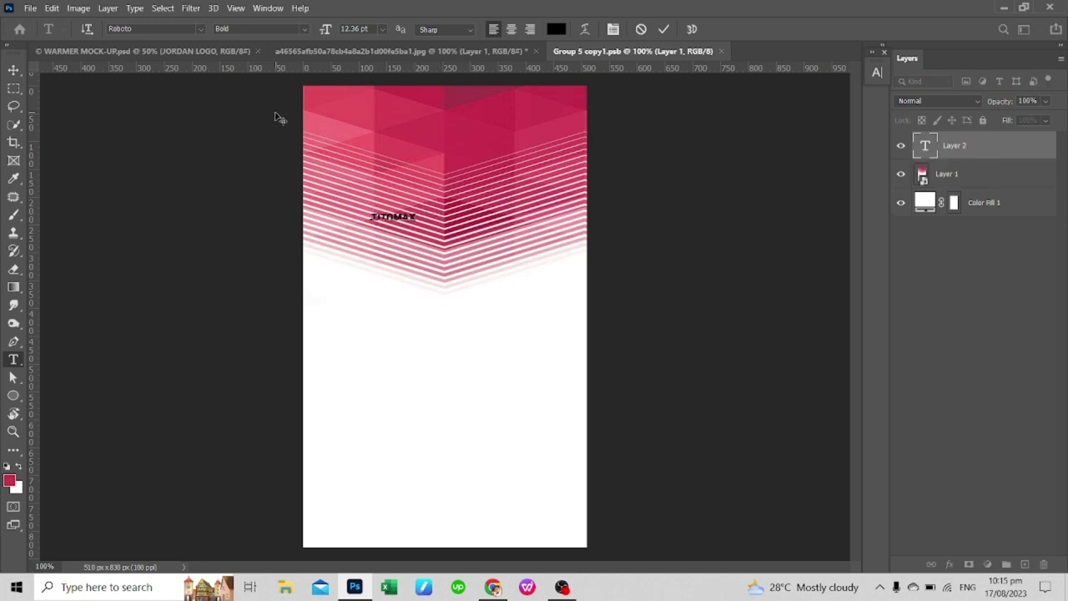
{"action": "left_click", "coordinate": [14, 69]}
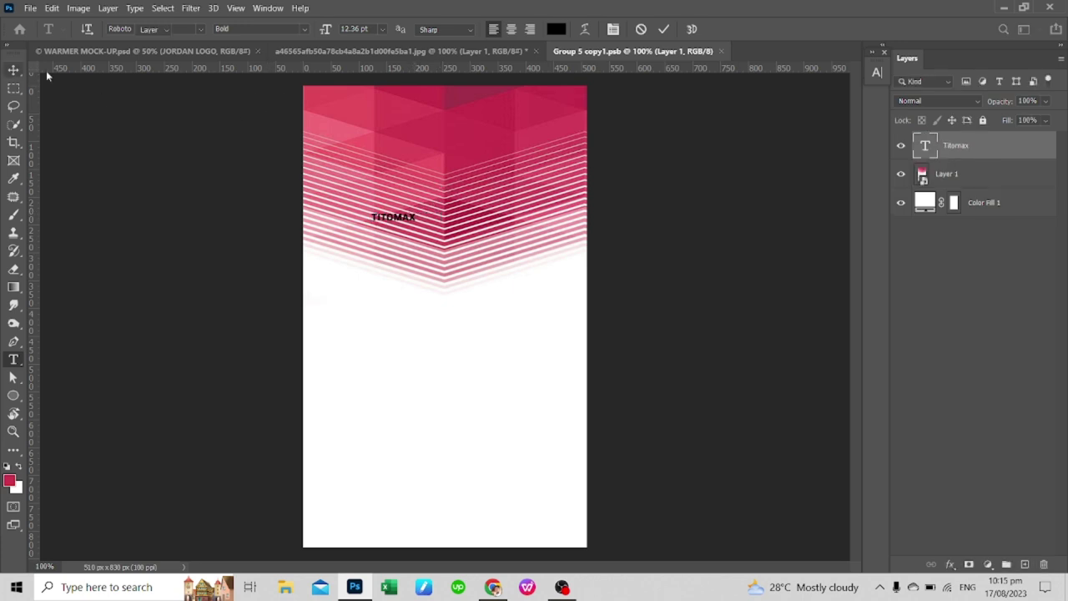
{"action": "mouse_move", "coordinate": [414, 212]}
{"action": "left_mouse_down"}
{"action": "mouse_move", "coordinate": [498, 238]}
{"action": "mouse_move", "coordinate": [518, 203]}
{"action": "left_mouse_up"}
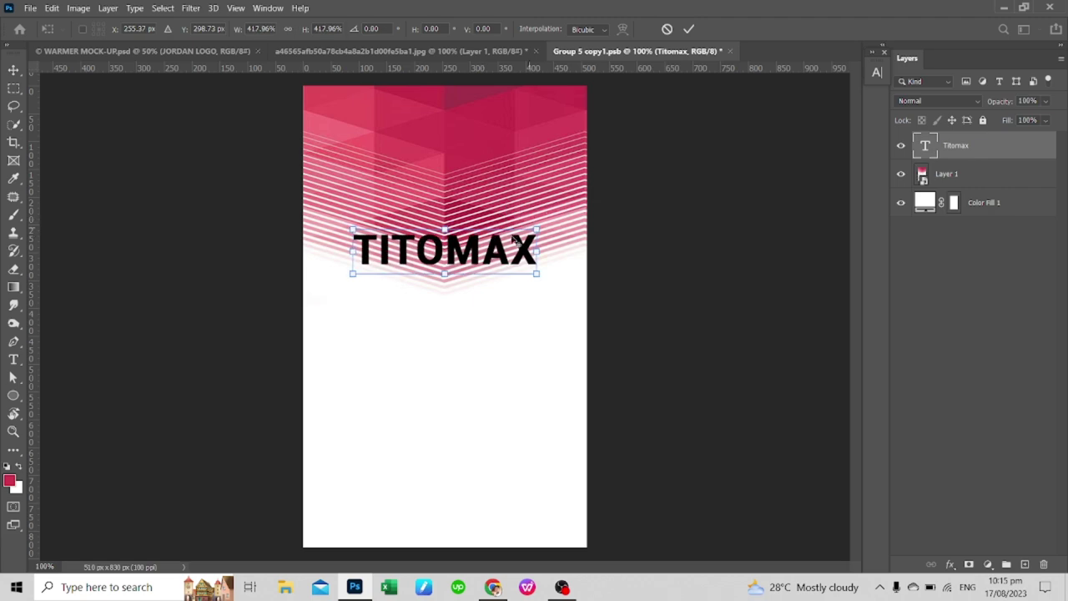
{"action": "key", "text": "Return"}
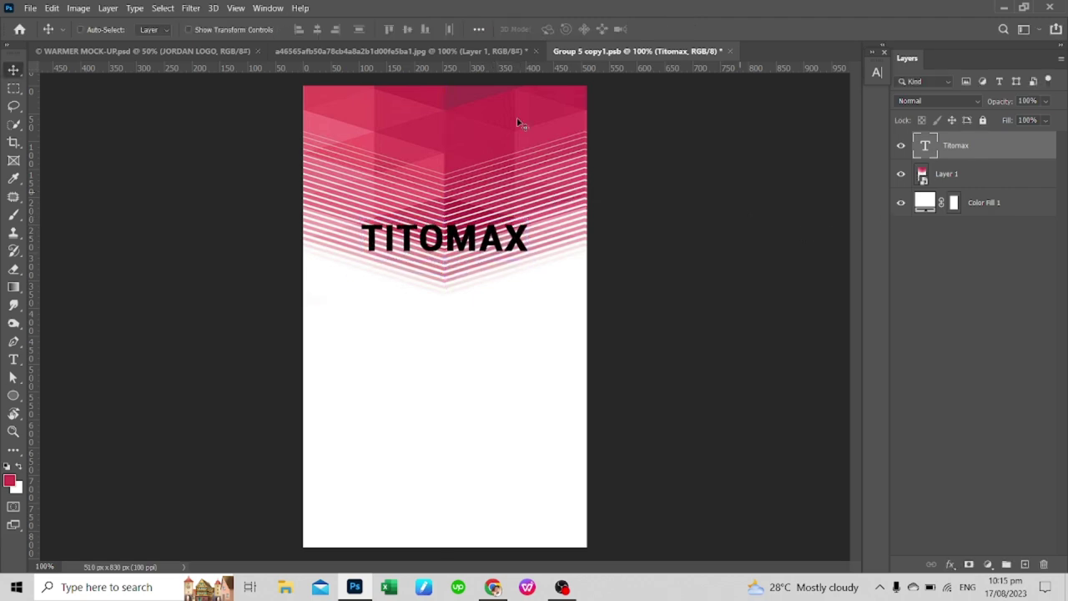
- Rasterize the TITOMAX layer and try a Bicubic transform before cancelling it
{"action": "left_click", "coordinate": [196, 52]}
{"action": "left_click", "coordinate": [591, 52]}
{"action": "key", "text": "ctrl+plus"}
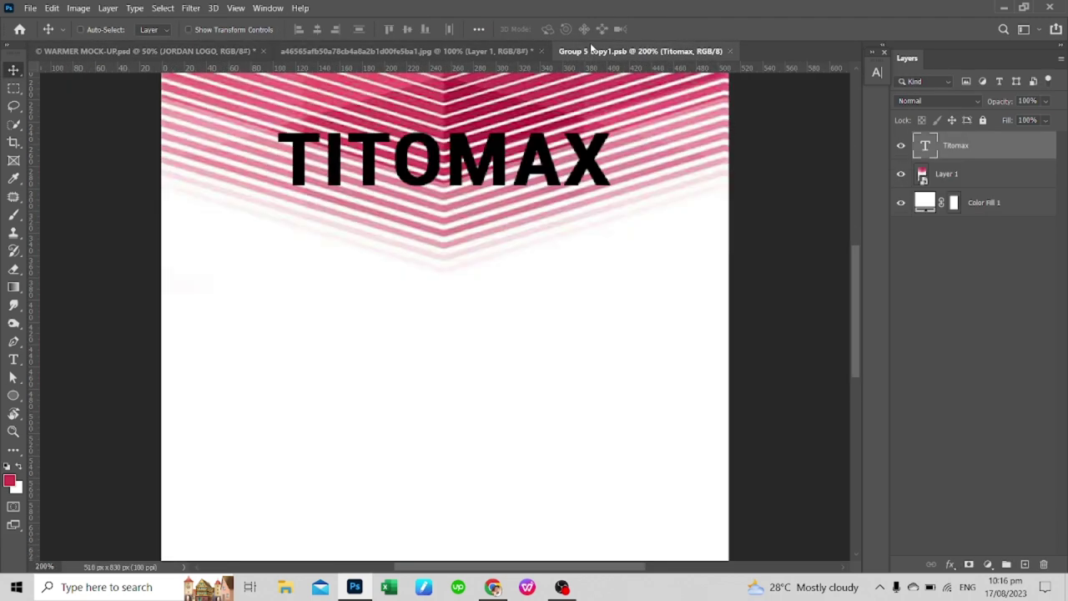
{"action": "key", "text": "ctrl+t"}
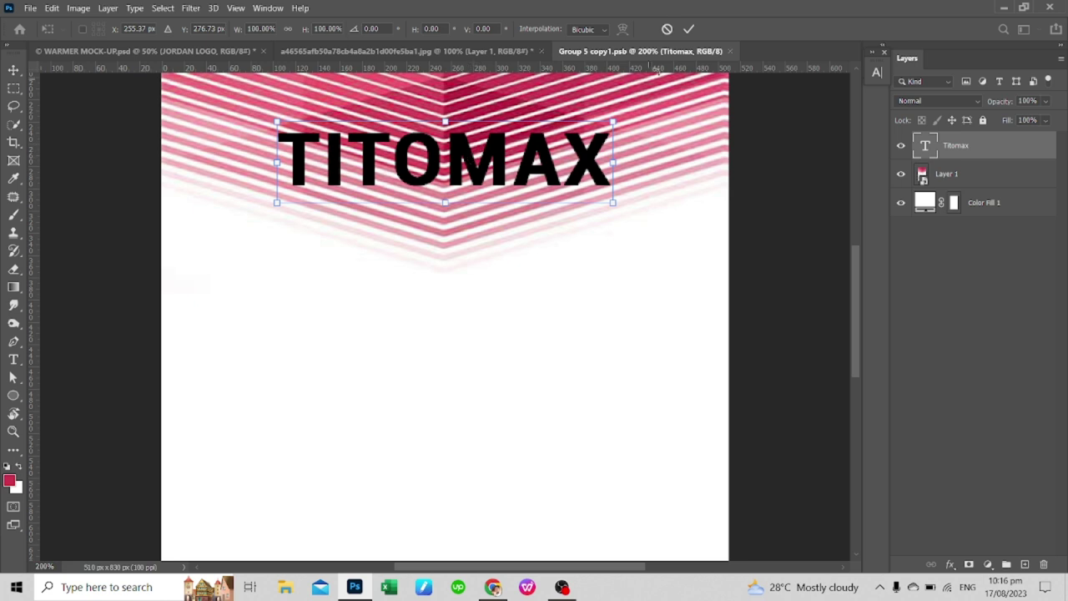
{"action": "key", "text": "Return"}
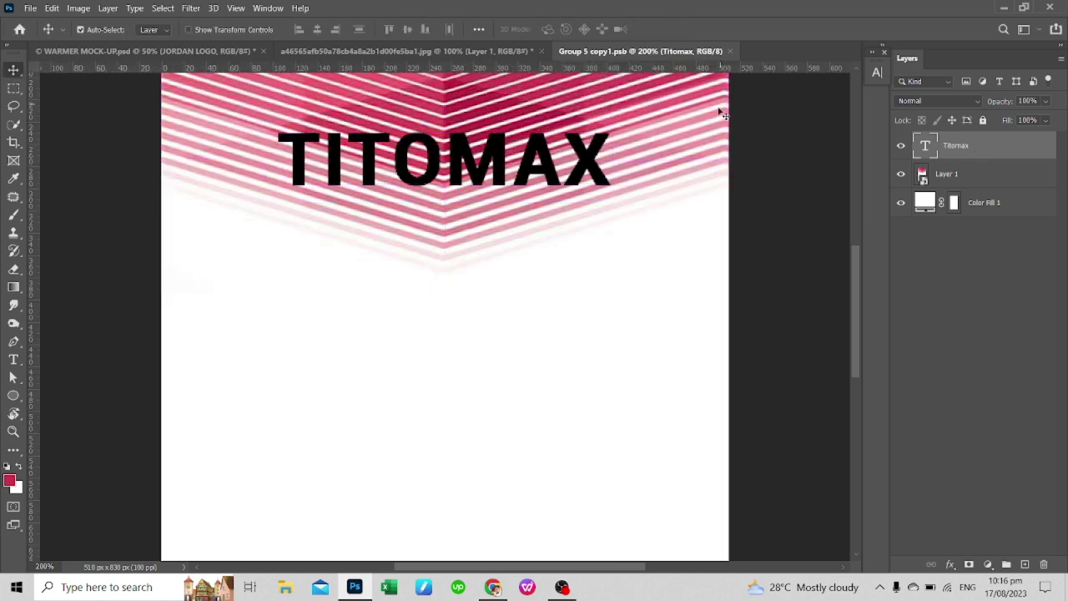
{"action": "right_click", "coordinate": [963, 145]}
{"action": "left_click", "coordinate": [868, 225]}
{"action": "key", "text": "ctrl+t"}
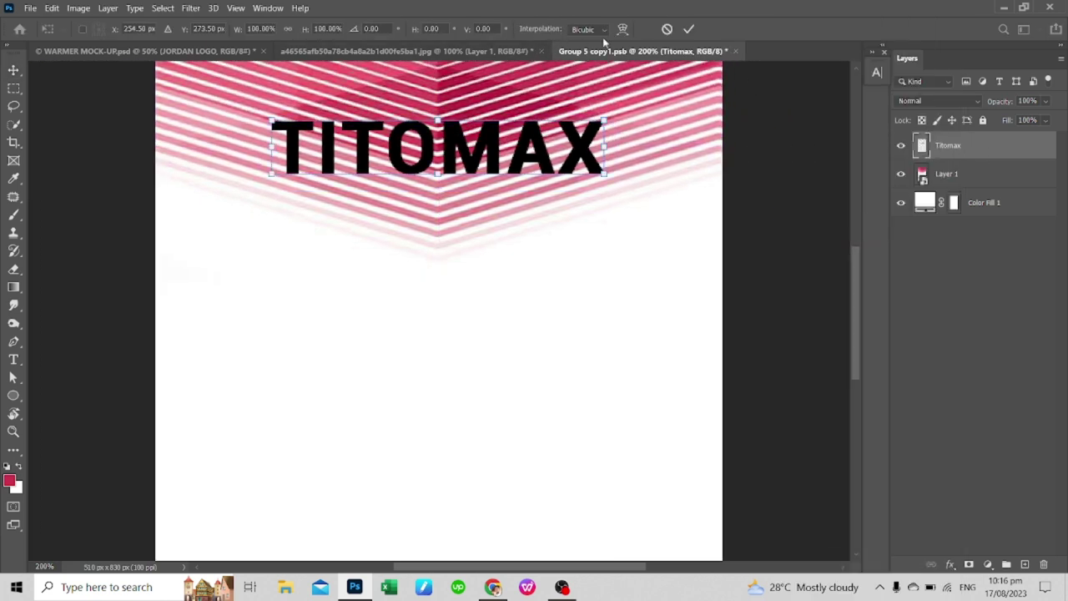
{"action": "left_click", "coordinate": [588, 29]}
{"action": "left_click", "coordinate": [588, 63]}
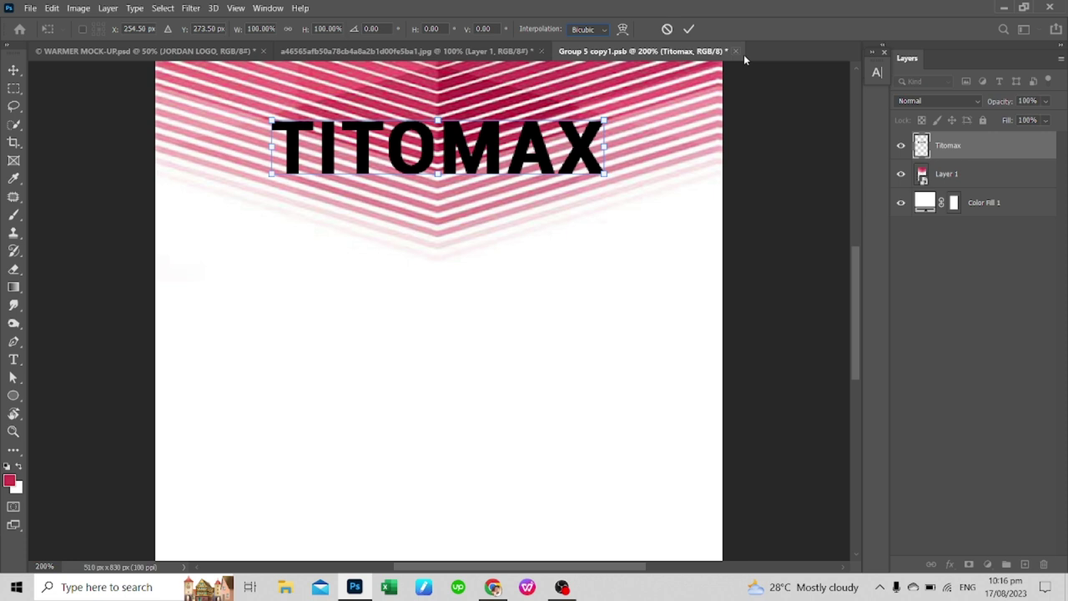
{"action": "left_click", "coordinate": [987, 175]}
- Undo the rasterize and warp TITOMAX with Arc Lower at bend 60
{"action": "key", "text": "ctrl+z"}
{"action": "left_click", "coordinate": [960, 147]}
{"action": "key", "text": "t"}
{"action": "left_click", "coordinate": [584, 29]}
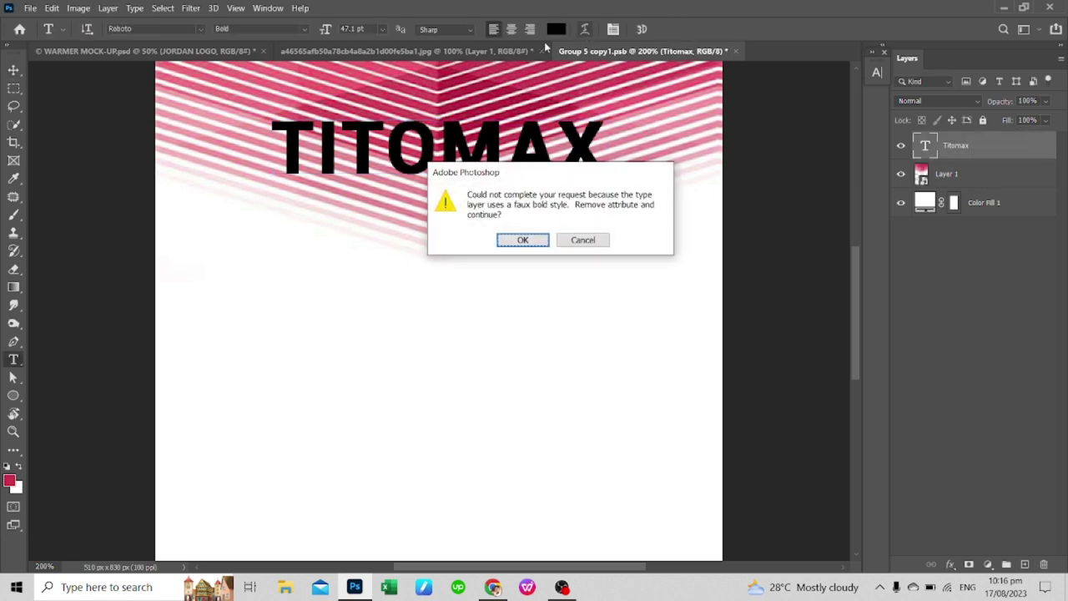
{"action": "left_click", "coordinate": [522, 239]}
{"action": "left_click", "coordinate": [794, 251]}
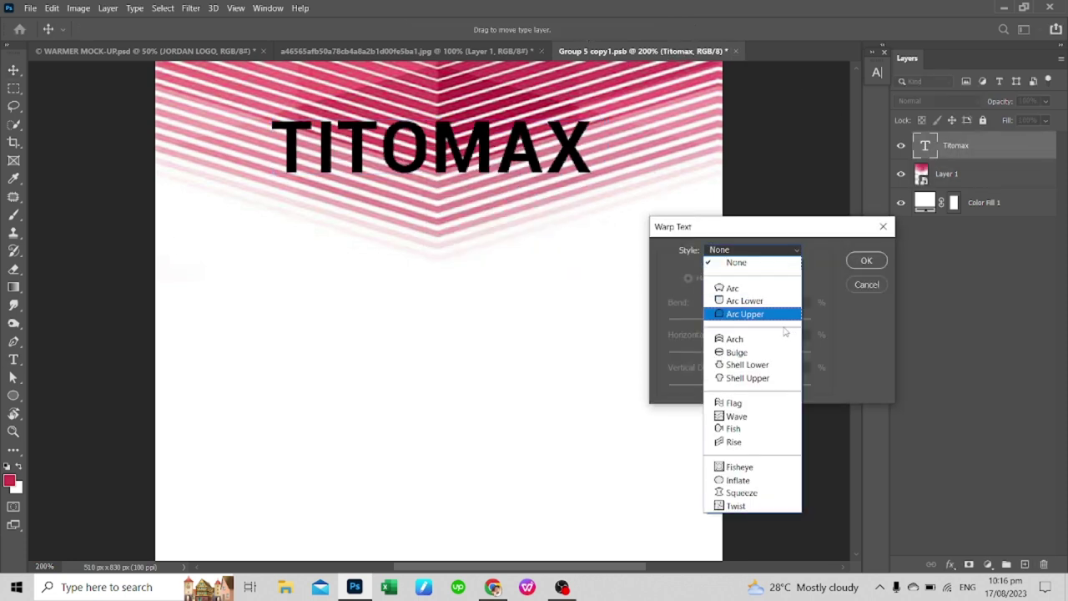
{"action": "left_click", "coordinate": [761, 301]}
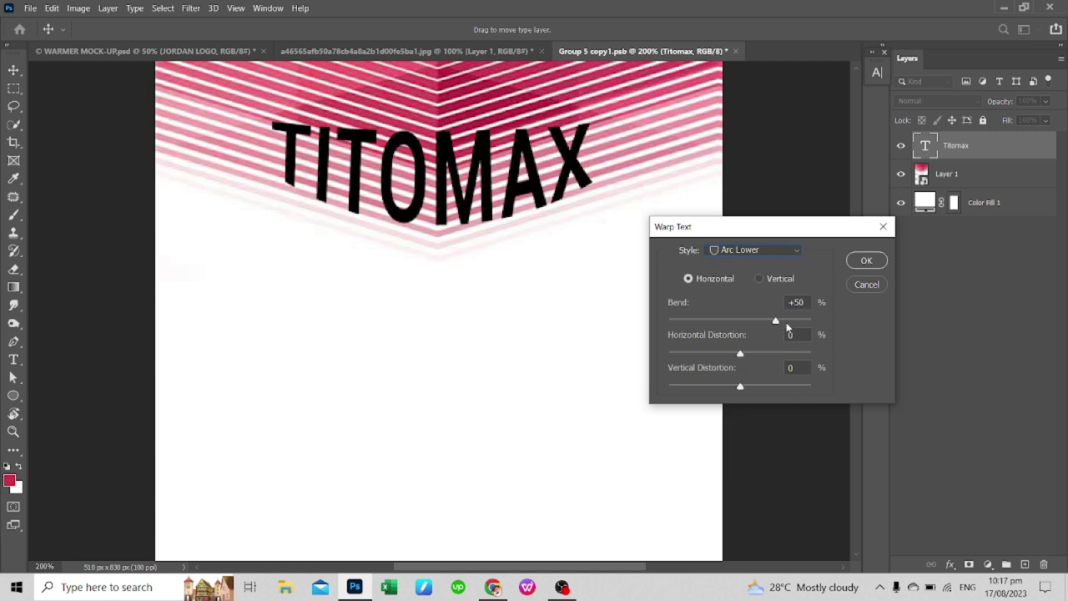
{"action": "left_click", "coordinate": [797, 251]}
{"action": "left_click", "coordinate": [804, 333]}
{"action": "type", "text": "60"}
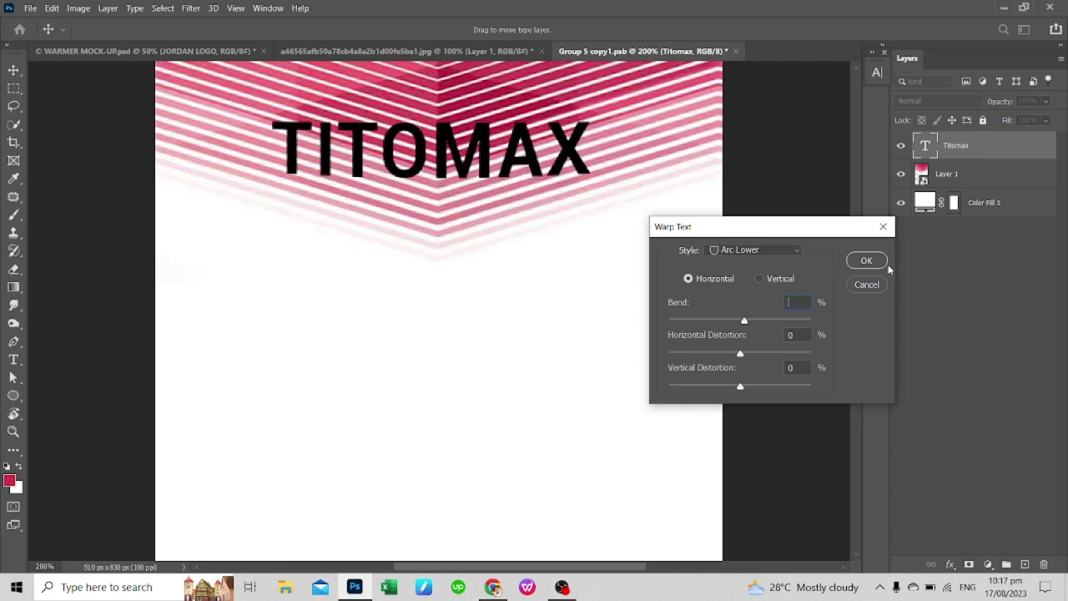
{"action": "left_click", "coordinate": [866, 260]}
- Make the TITOMAX text white and shrink it slightly
{"action": "left_click", "coordinate": [555, 30]}
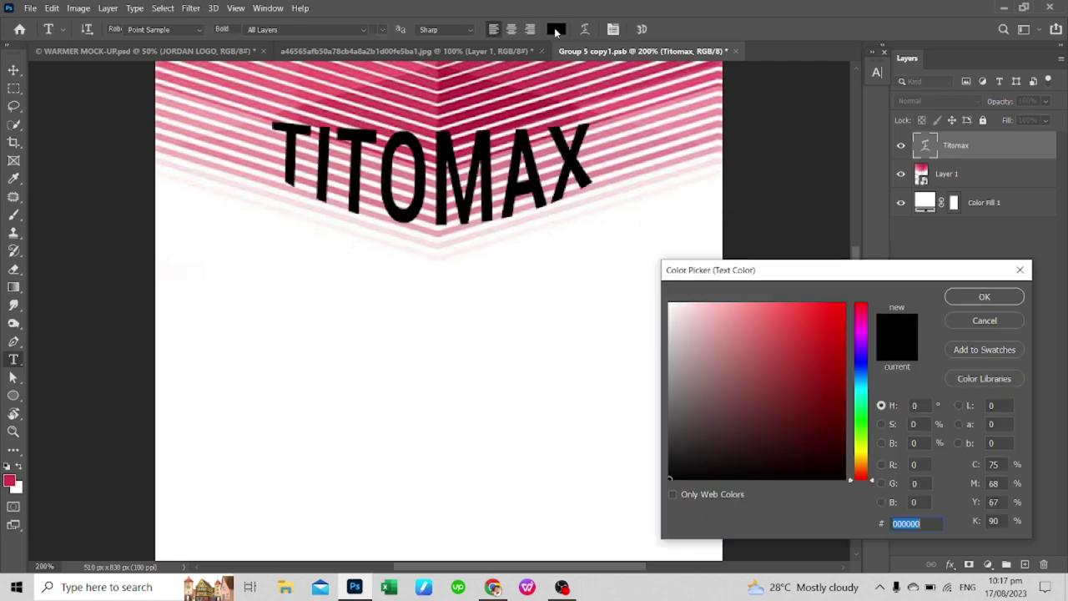
{"action": "left_click", "coordinate": [668, 303]}
{"action": "left_click", "coordinate": [981, 296]}
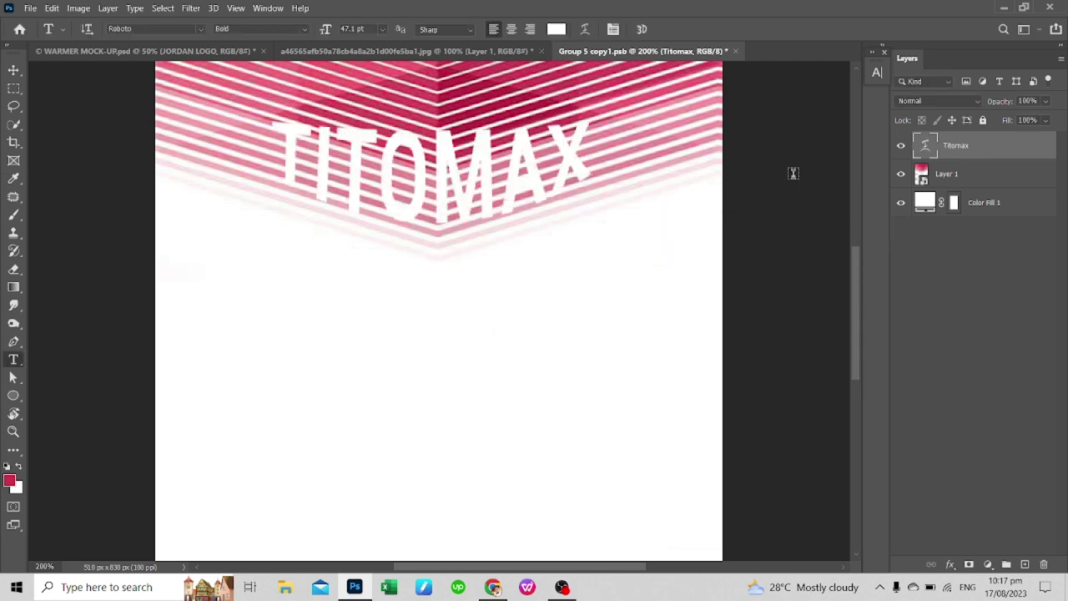
{"action": "left_click", "coordinate": [879, 73]}
{"action": "left_click", "coordinate": [879, 74]}
{"action": "left_click_drag", "start_coordinate": [589, 117], "coordinate": [596, 90]}
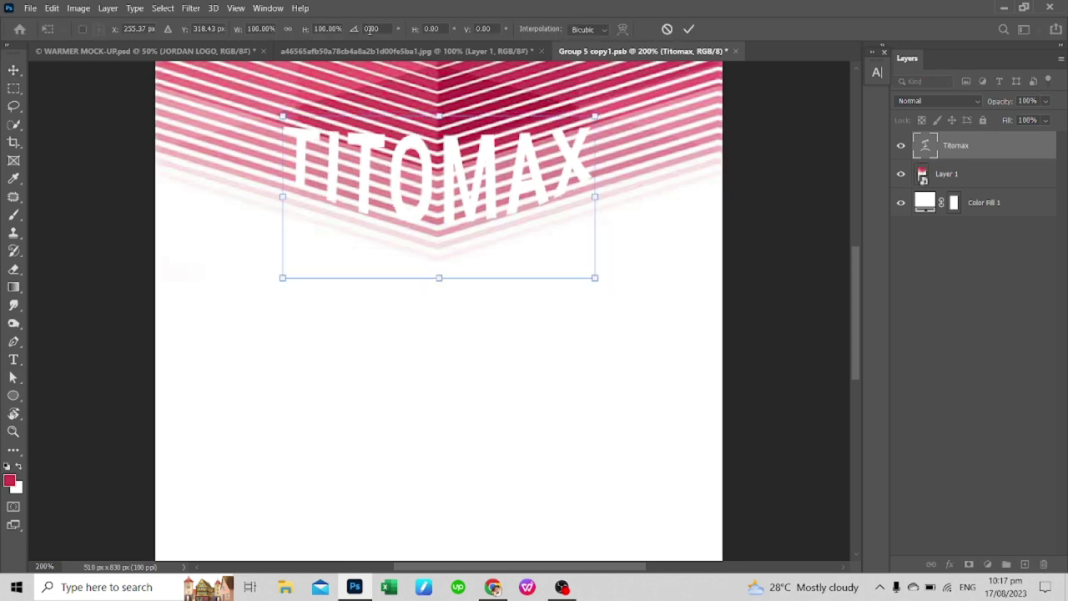
{"action": "key", "text": "v"}
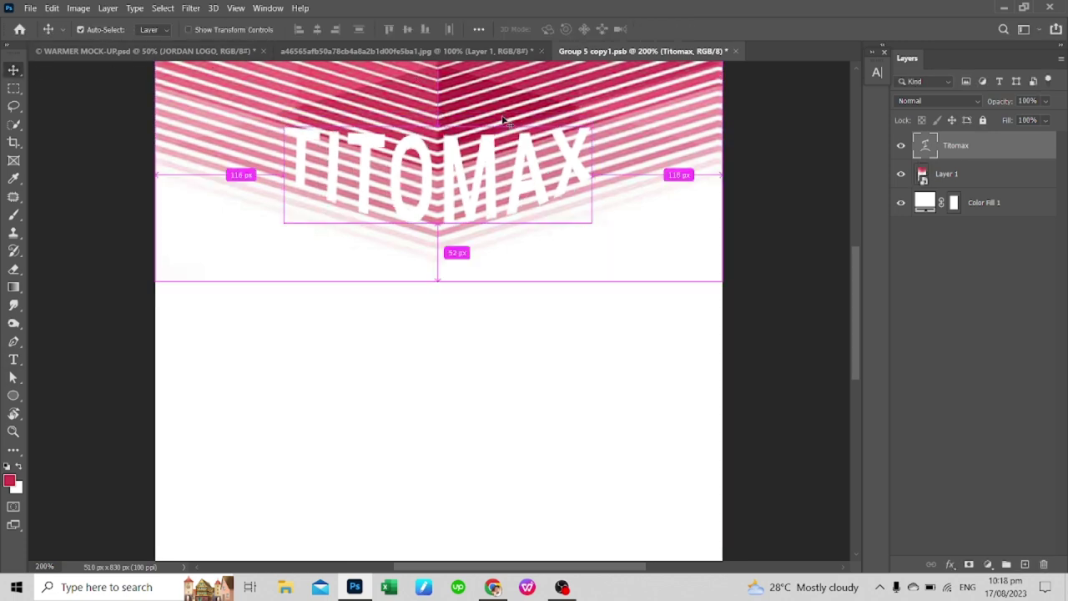
- Select the whole canvas, save the design, and check TITOMAX on the hoodie mockup
{"action": "key", "text": "ctrl+a"}
{"action": "key", "text": "ctrl+0"}
{"action": "key", "text": "ctrl+s"}
{"action": "left_click", "coordinate": [100, 51]}
{"action": "key", "text": "ctrl+0"}
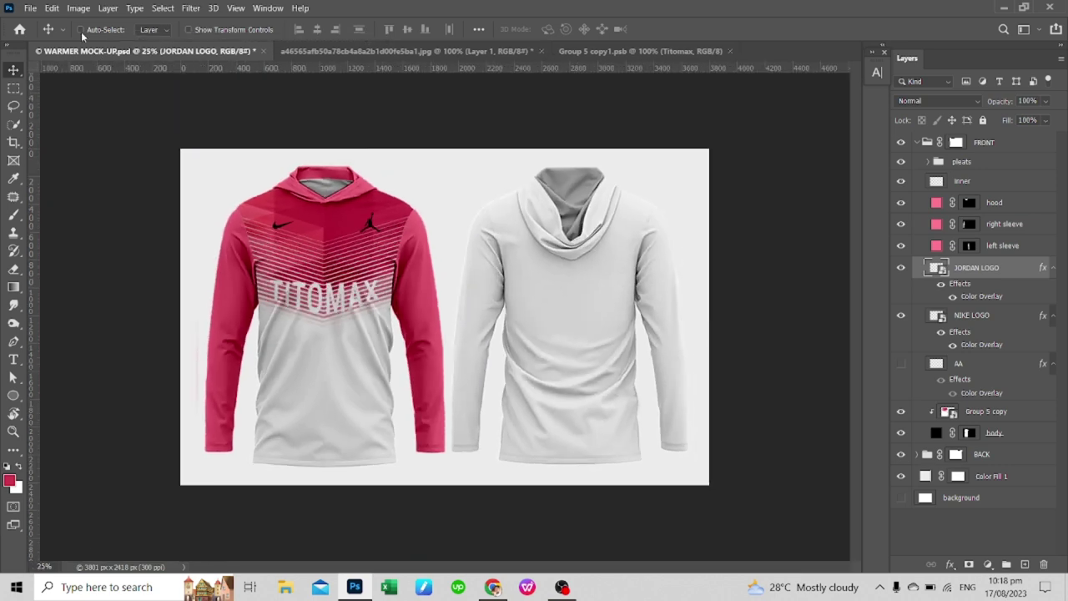
{"action": "left_click", "coordinate": [606, 51]}
{"action": "key", "text": "ctrl+plus"}
{"action": "key", "text": "ctrl+plus"}
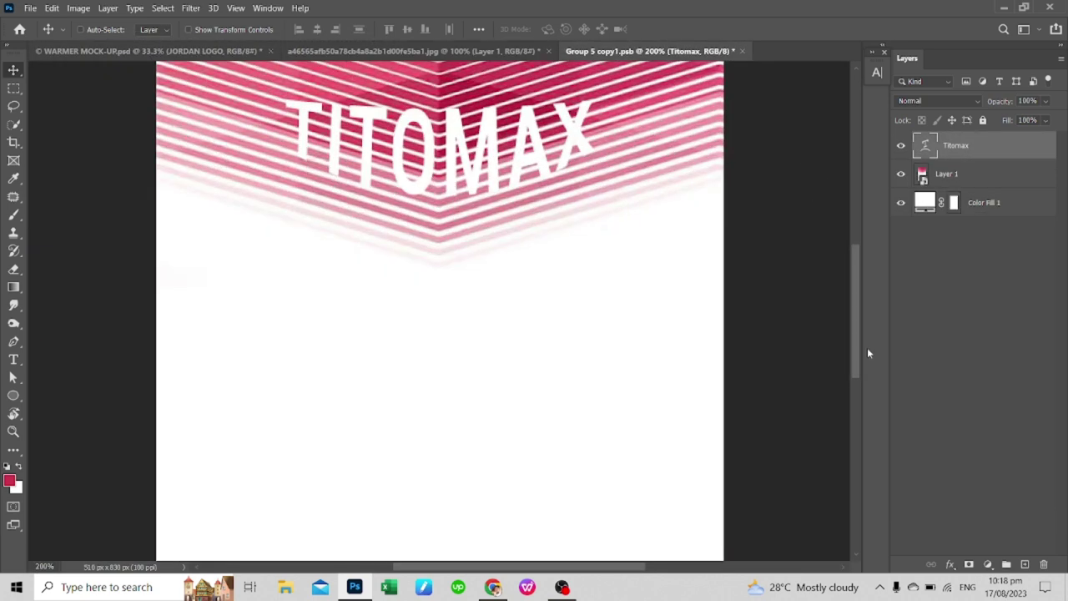
- Duplicate TITOMAX, colour the copy dark red, and expand it with Minimum 2.3 px
{"action": "key", "text": "ctrl+j"}
{"action": "left_click", "coordinate": [190, 8]}
{"action": "left_click", "coordinate": [877, 72]}
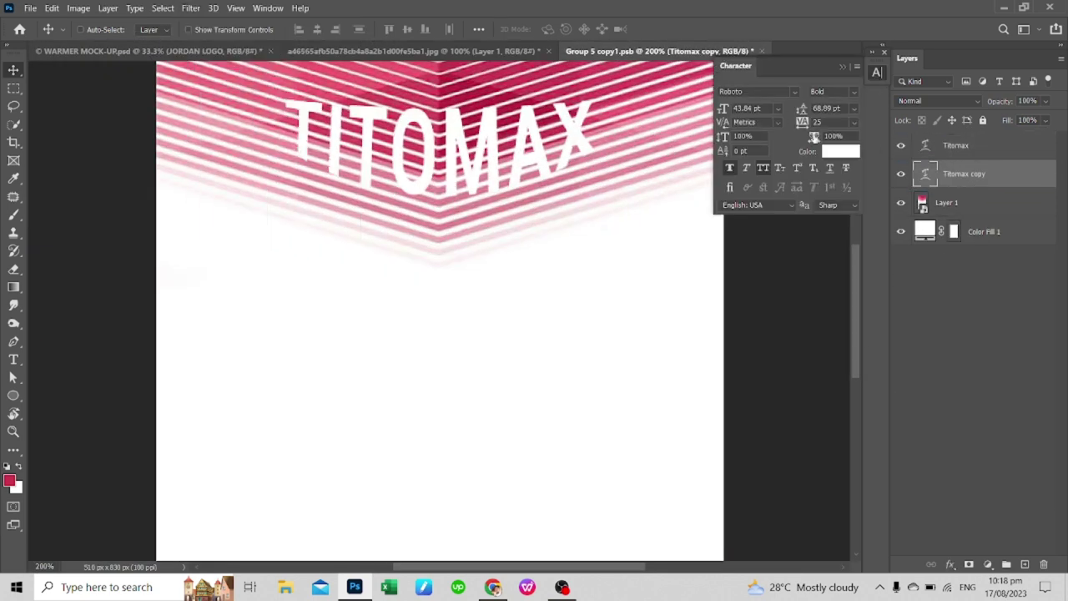
{"action": "left_click", "coordinate": [839, 151]}
{"action": "left_click", "coordinate": [984, 296]}
{"action": "left_click", "coordinate": [163, 8]}
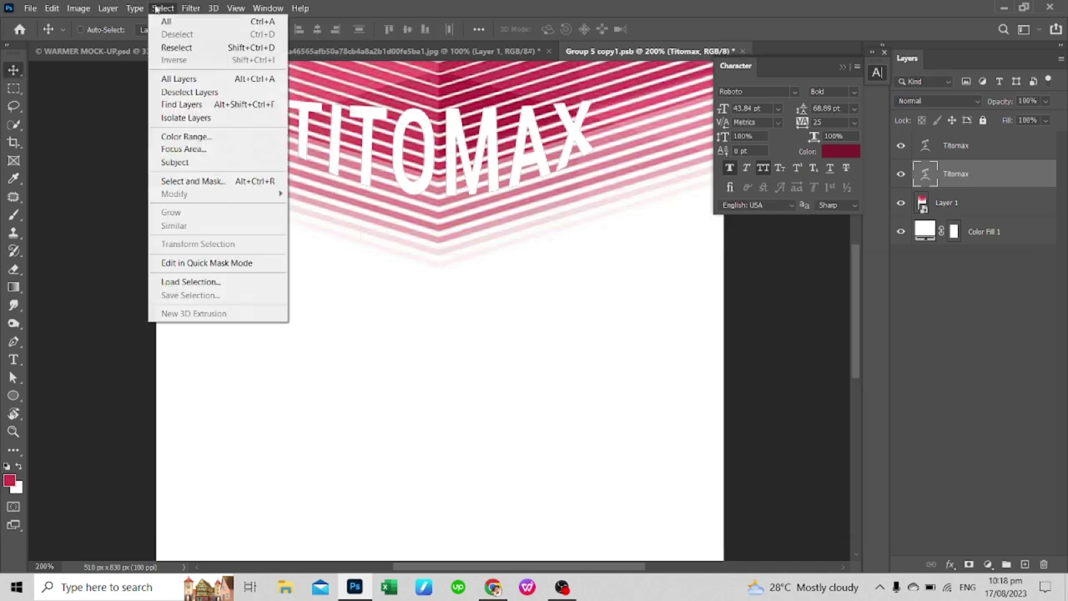
{"action": "left_click", "coordinate": [387, 321]}
{"action": "left_click", "coordinate": [531, 231]}
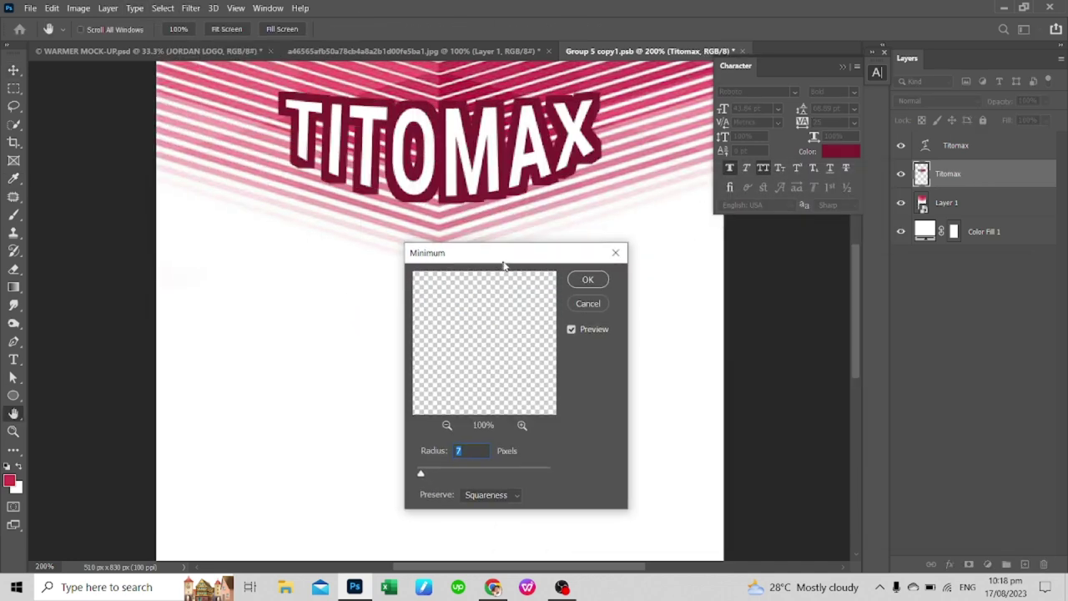
{"action": "left_click_drag", "start_coordinate": [456, 473], "coordinate": [435, 472]}
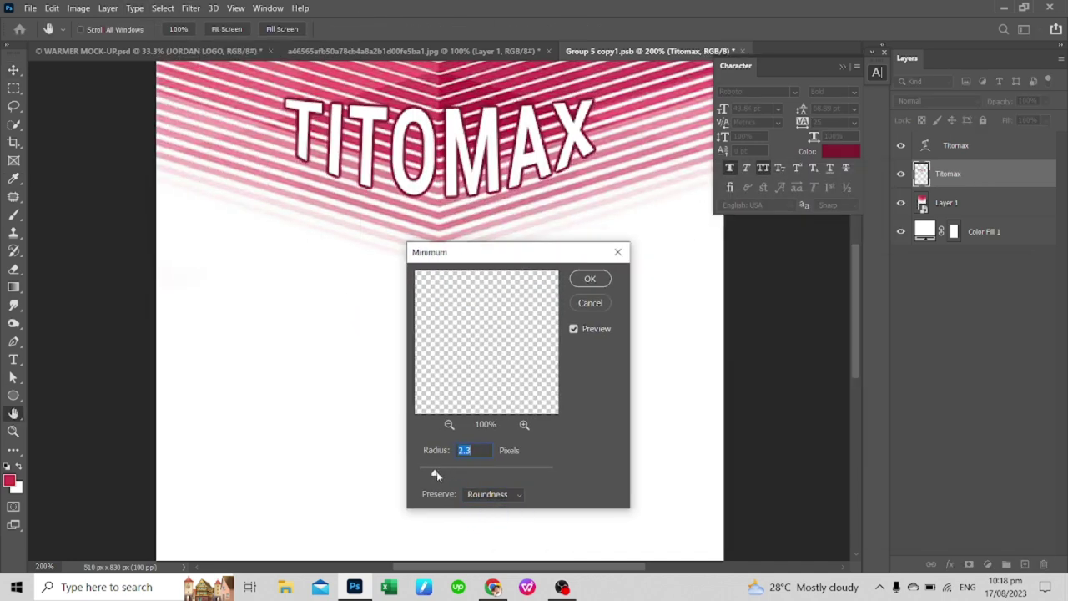
{"action": "left_click", "coordinate": [588, 279]}
- Add a pink ff6a82 overlay copy widened with Minimum, plus a straight-down drop shadow
{"action": "key", "text": "ctrl+j"}
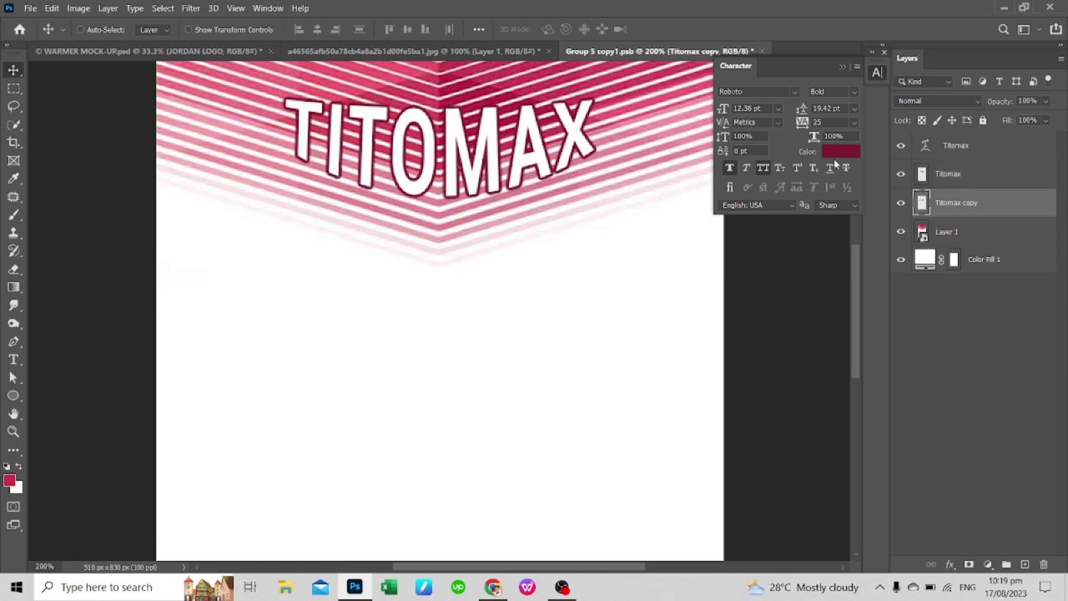
{"action": "left_click", "coordinate": [951, 564]}
{"action": "left_click", "coordinate": [983, 513]}
{"action": "left_click", "coordinate": [850, 195]}
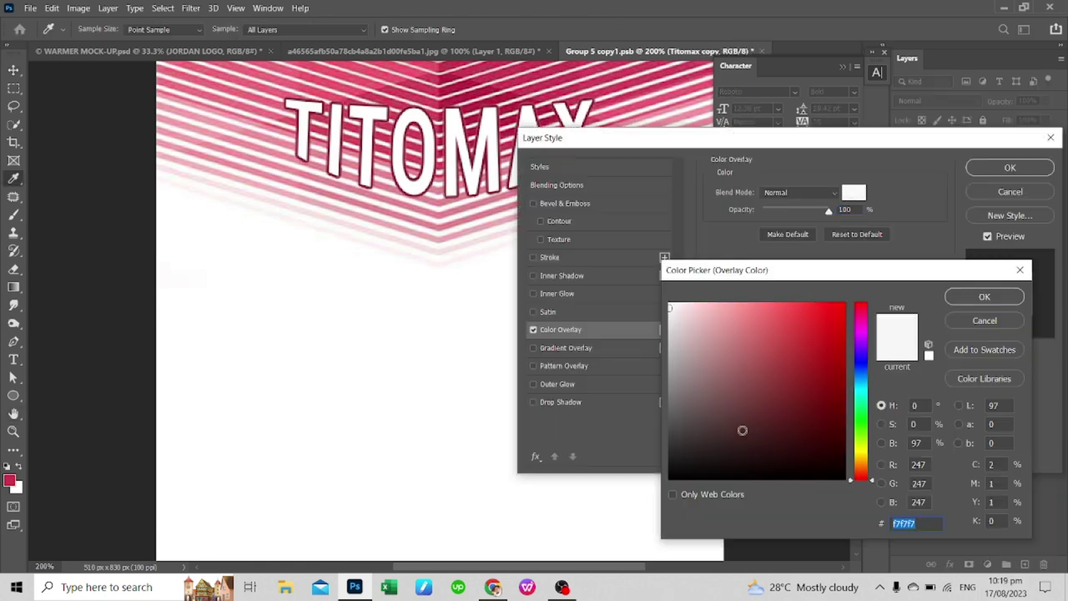
{"action": "type", "text": "ff6a82"}
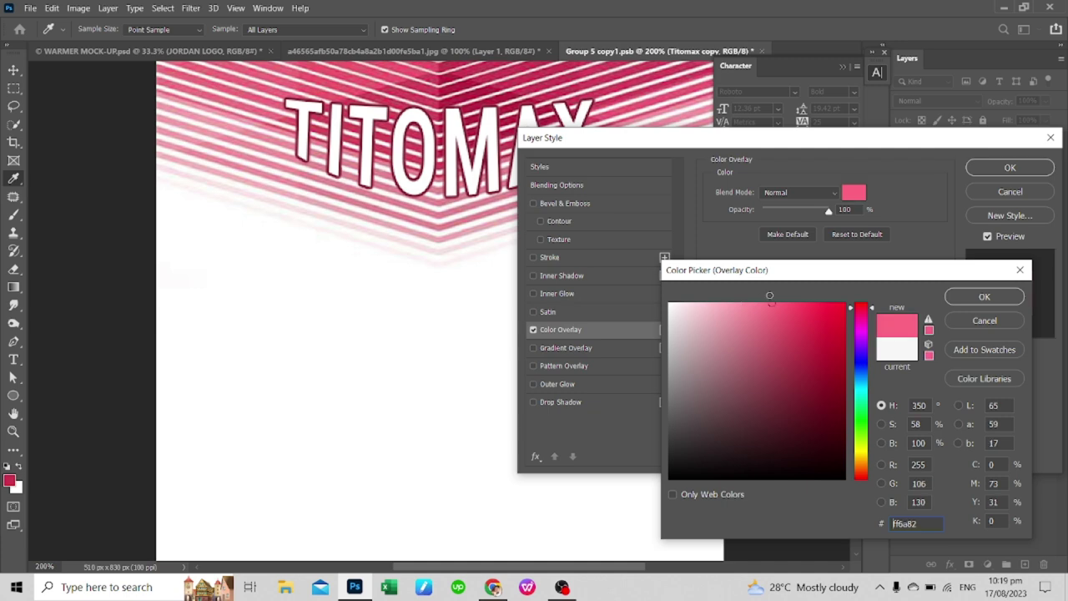
{"action": "left_click", "coordinate": [983, 296]}
{"action": "left_click", "coordinate": [1009, 167]}
{"action": "left_click", "coordinate": [190, 8]}
{"action": "left_click", "coordinate": [388, 321]}
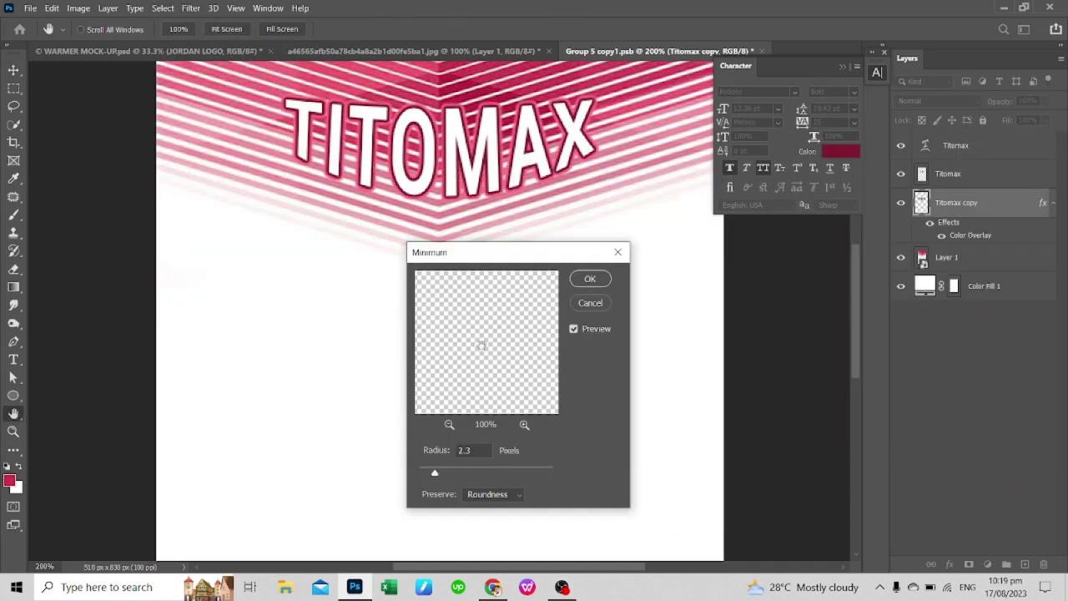
{"action": "left_click", "coordinate": [601, 276]}
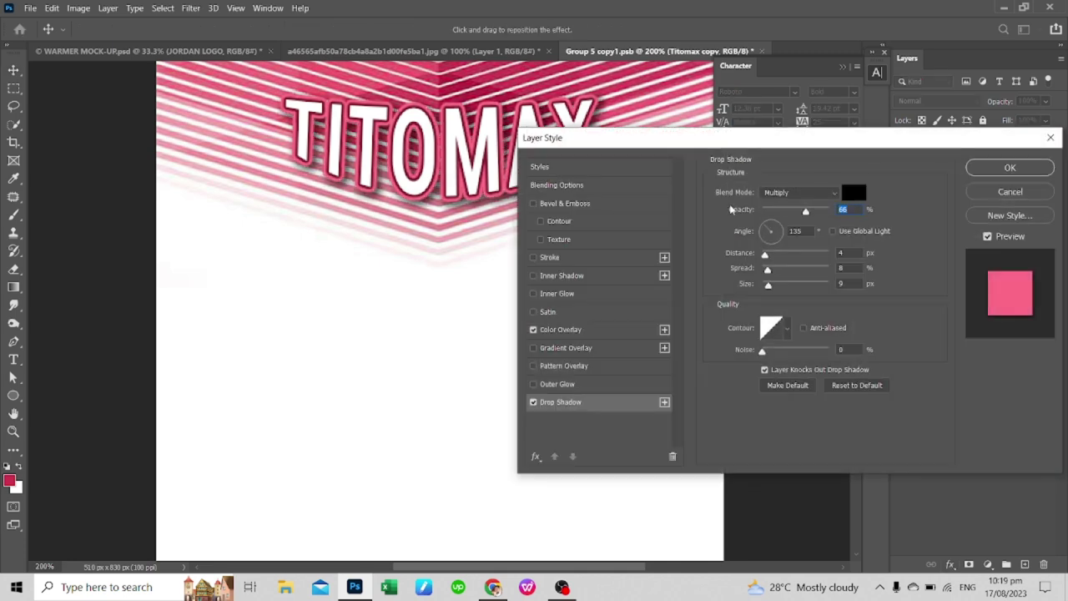
{"action": "mouse_move", "coordinate": [771, 230]}
{"action": "left_mouse_down"}
{"action": "mouse_move", "coordinate": [787, 228]}
{"action": "mouse_move", "coordinate": [764, 269]}
{"action": "left_mouse_up"}
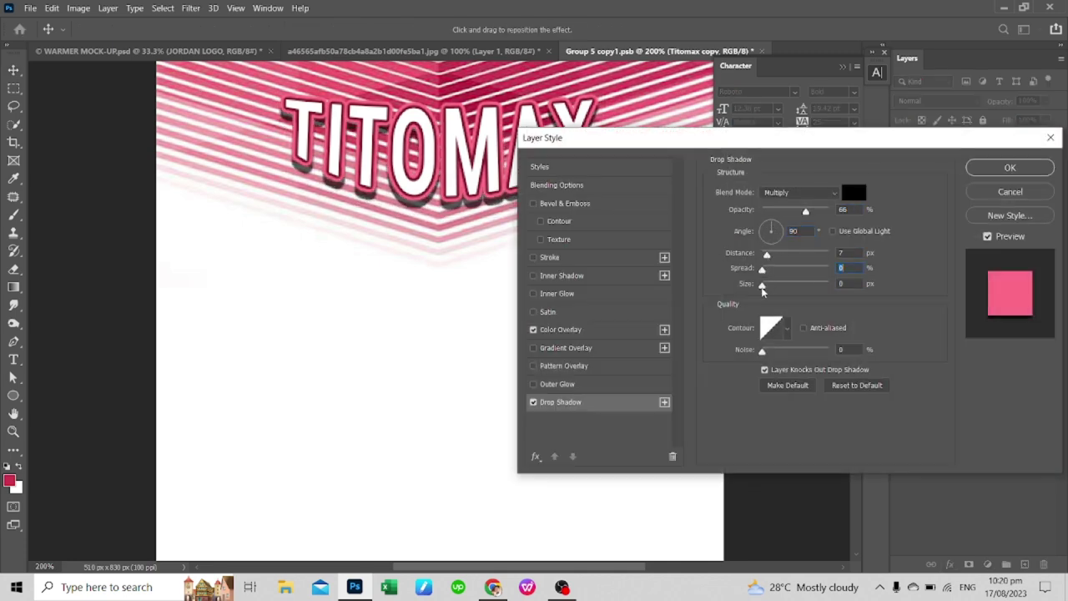
{"action": "left_click", "coordinate": [1010, 167]}
- Save the TITOMAX design, then stretch the lettering slightly taller with Free Transform
{"action": "key", "text": "ctrl+s"}
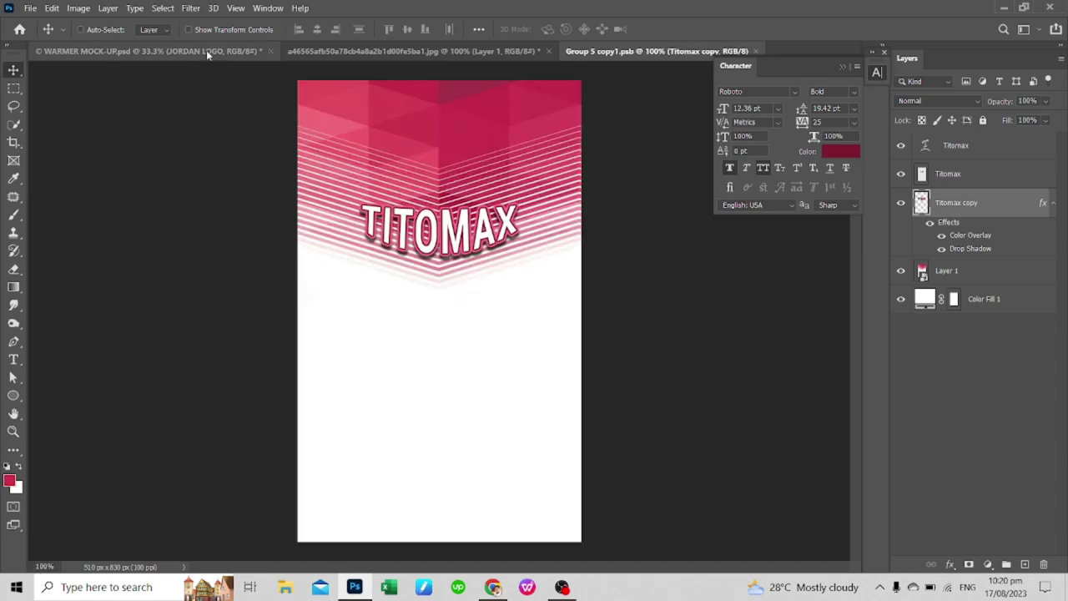
{"action": "left_click", "coordinate": [206, 50]}
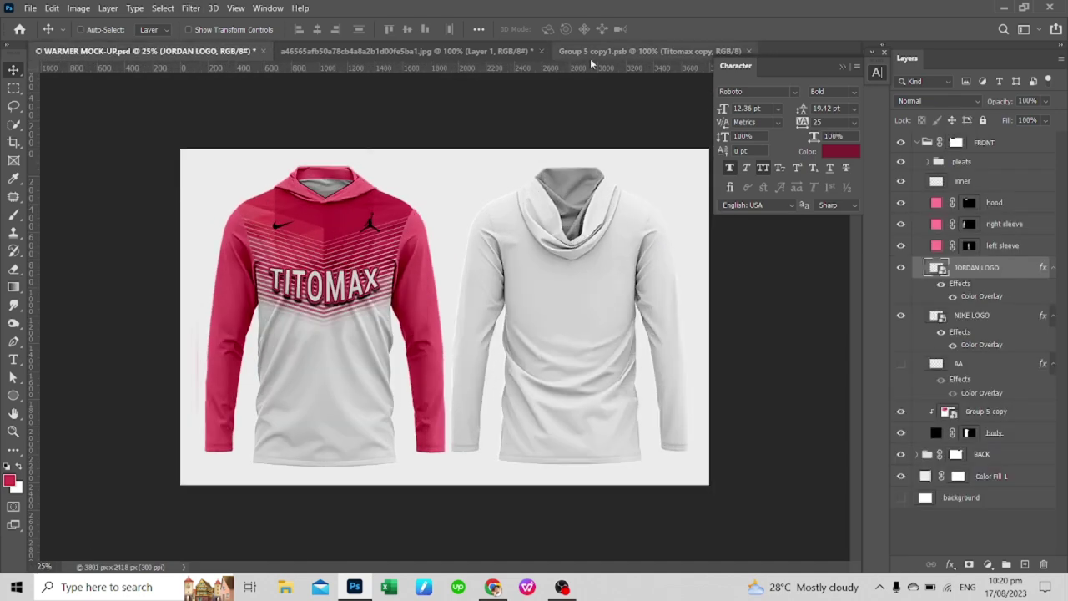
{"action": "left_click", "coordinate": [622, 51]}
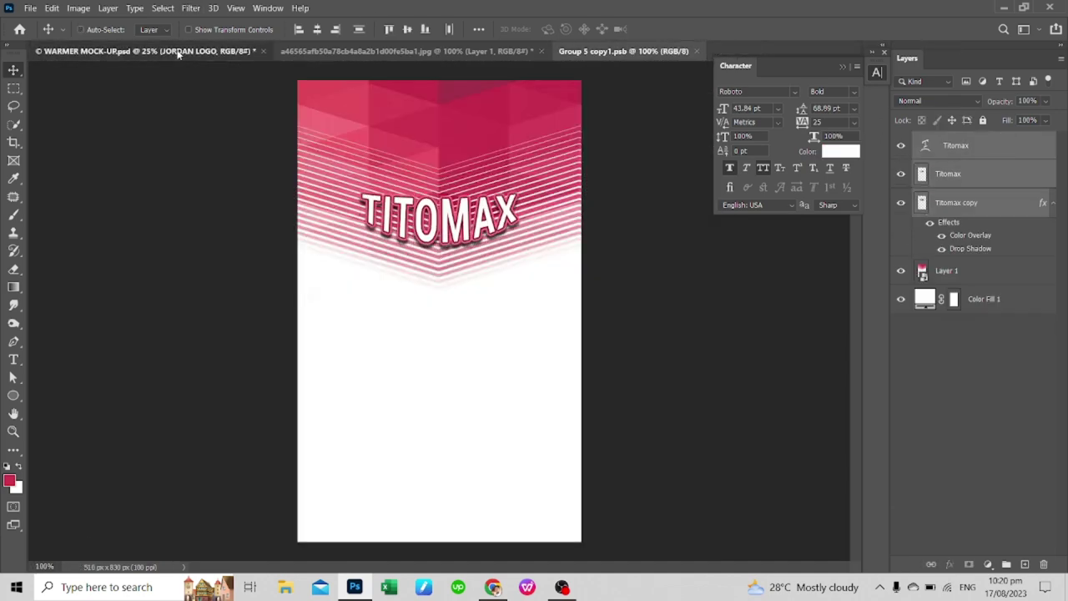
{"action": "left_click", "coordinate": [146, 51]}
{"action": "left_click", "coordinate": [601, 51]}
{"action": "key", "text": "ctrl+t"}
{"action": "left_click_drag", "start_coordinate": [439, 188], "coordinate": [438, 181]}
{"action": "key", "text": "Return"}
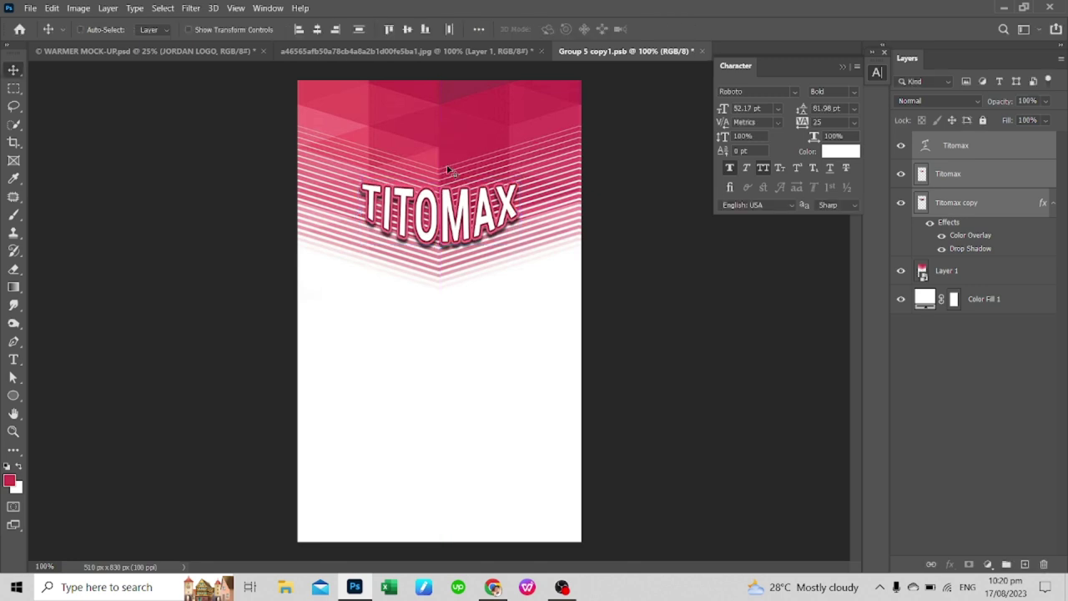
- Turn the Nike and Jordan logo layers white with a #ffffff Color Overlay, then save the mockup
{"action": "left_click", "coordinate": [127, 52]}
{"action": "key", "text": "ctrl+plus"}
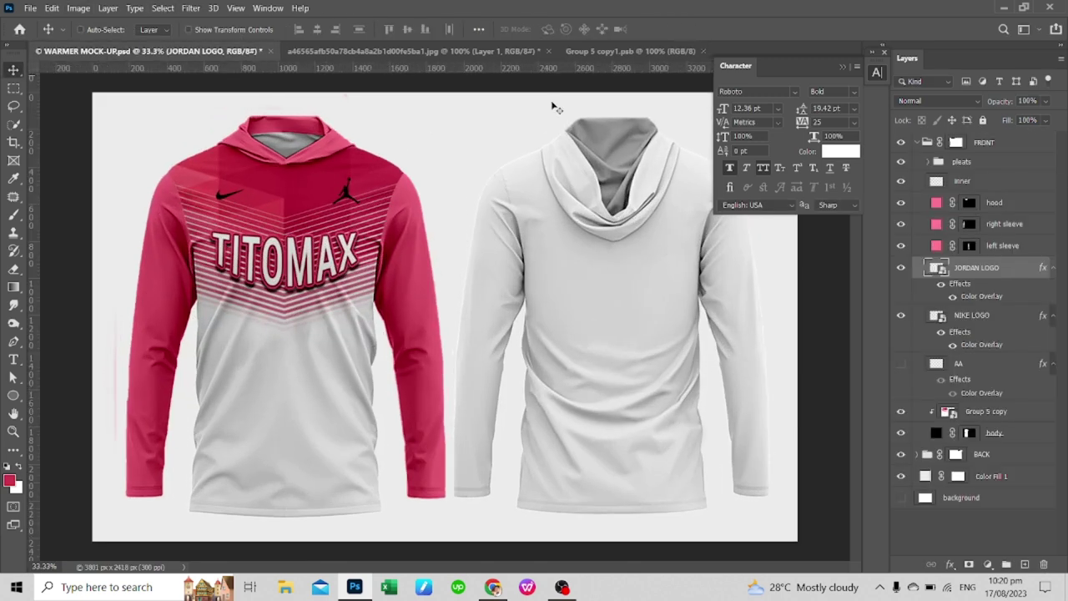
{"action": "left_click", "coordinate": [974, 315]}
{"action": "left_click", "coordinate": [992, 267], "text": "ctrl"}
{"action": "double_click", "coordinate": [983, 297]}
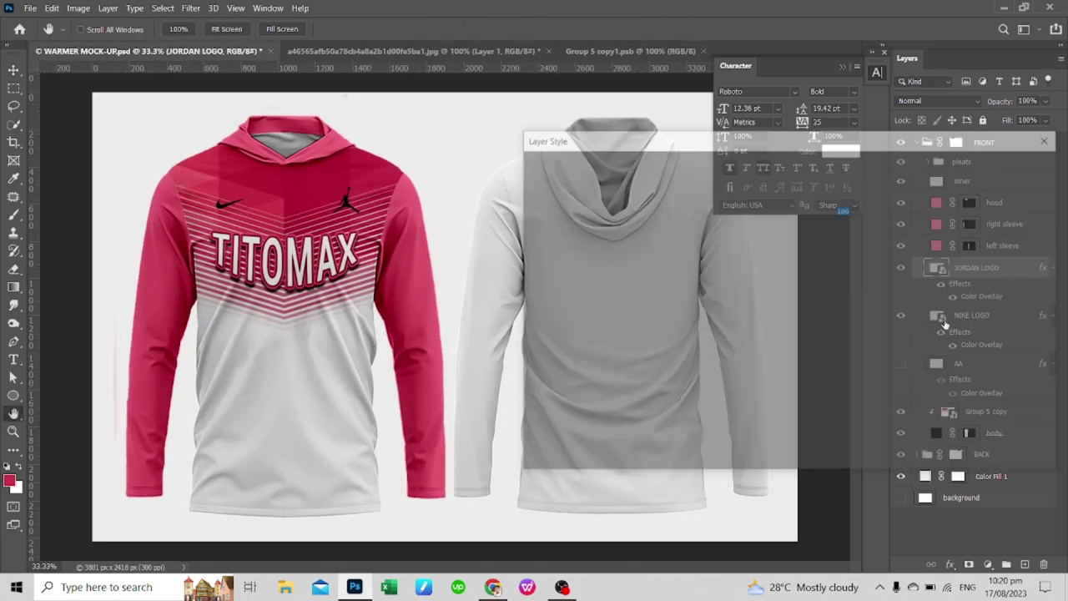
{"action": "left_click", "coordinate": [853, 192]}
{"action": "type", "text": "ffffff"}
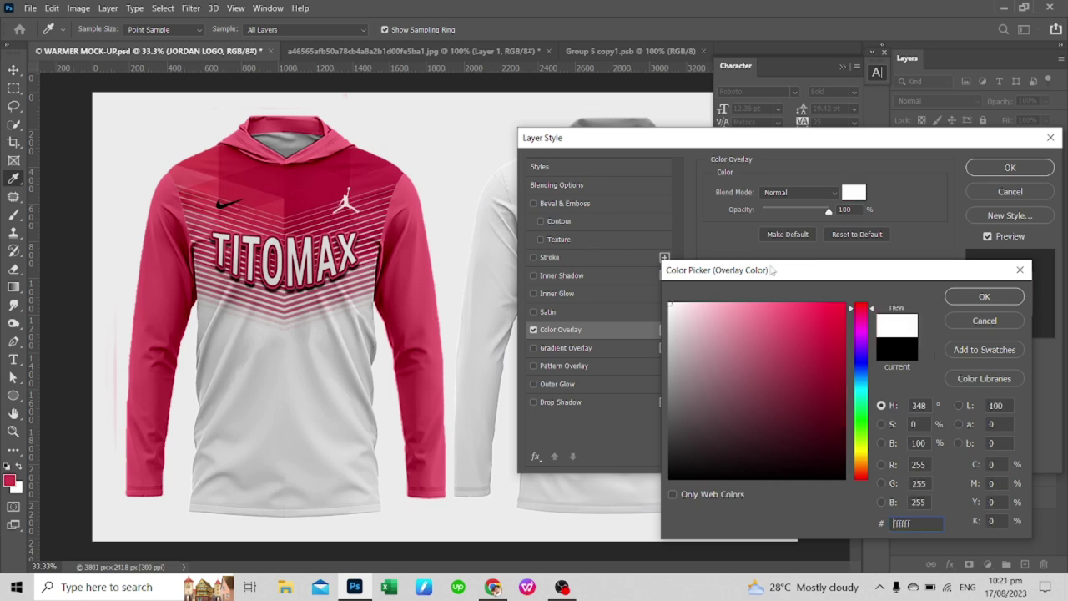
{"action": "left_click", "coordinate": [984, 297]}
{"action": "key", "text": "Return"}
{"action": "key", "text": "ctrl+s"}
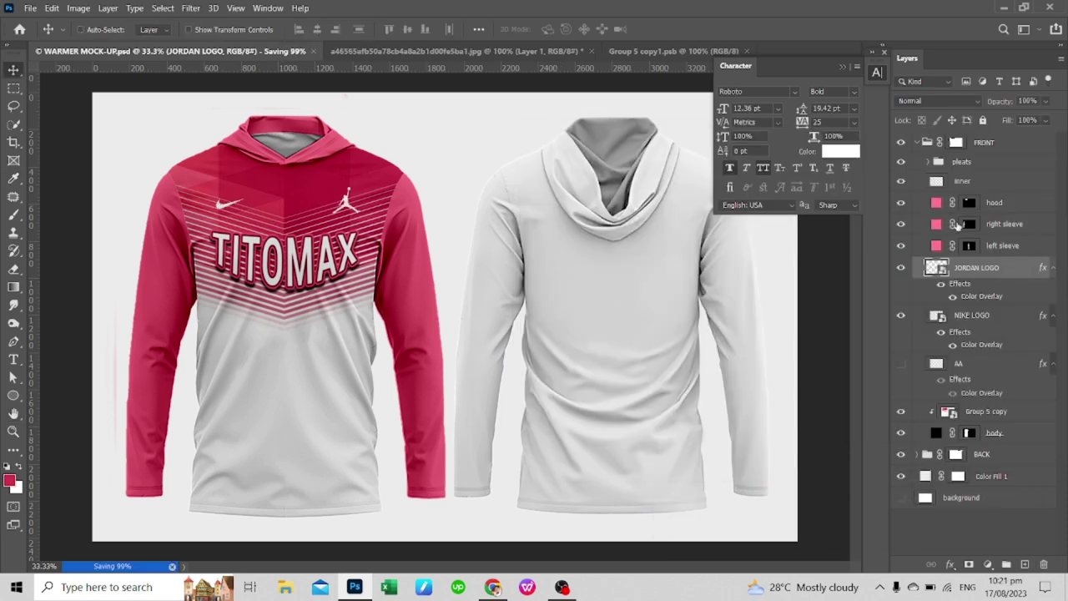
- Close the unchanged hood colour picker, the character panel and the JPG reference image
{"action": "double_click", "coordinate": [936, 202]}
{"action": "left_click", "coordinate": [983, 292]}
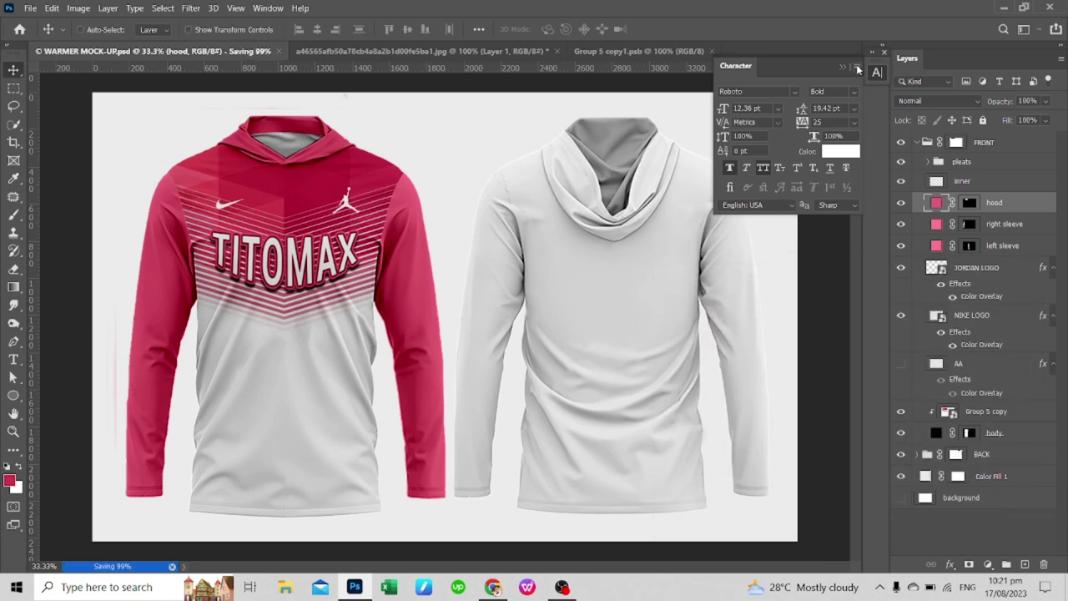
{"action": "left_click", "coordinate": [857, 70]}
{"action": "left_click", "coordinate": [508, 51]}
- Answer the save prompt and open the BACK group's Group 5 copy smart object
{"action": "left_click", "coordinate": [553, 239]}
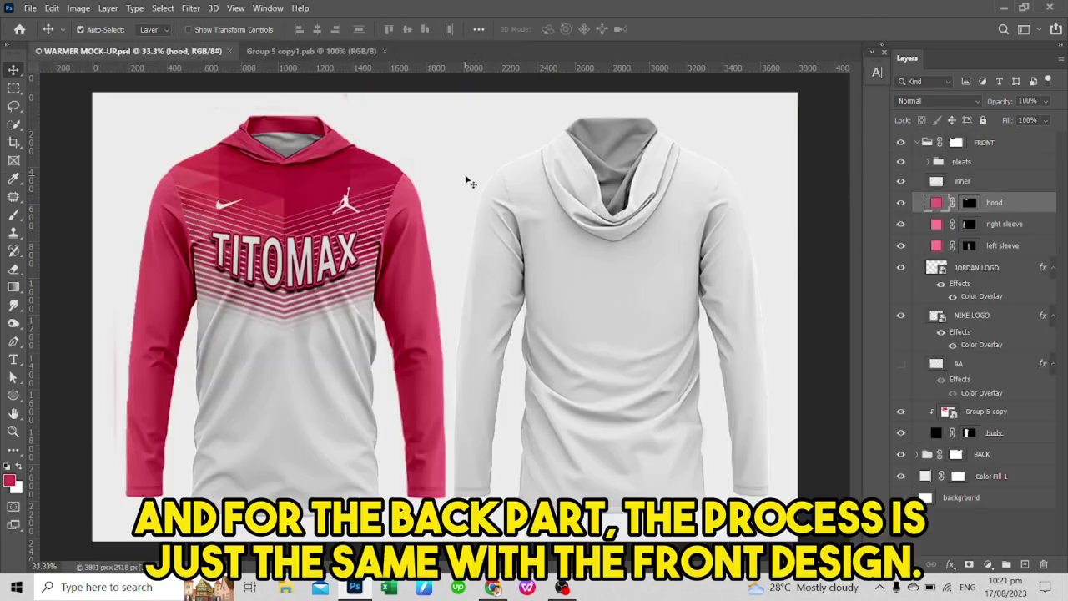
{"action": "key", "text": "ctrl+minus"}
{"action": "key", "text": "ctrl+plus"}
{"action": "left_click", "coordinate": [917, 454]}
{"action": "scroll", "coordinate": [976, 375], "scroll_direction": "down", "scroll_amount": 5}
{"action": "double_click", "coordinate": [947, 478]}
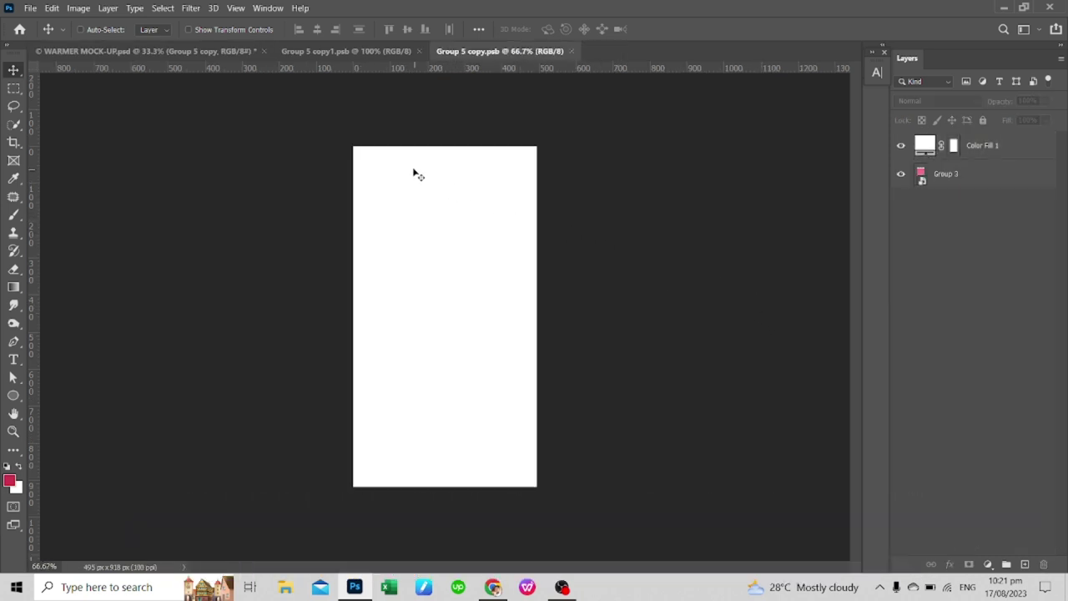
- Drag the pink chevron pattern from the front design into the back design and save
{"action": "left_click", "coordinate": [346, 51]}
{"action": "left_click_drag", "start_coordinate": [624, 166], "coordinate": [569, 233]}
{"action": "key", "text": "ctrl+s"}
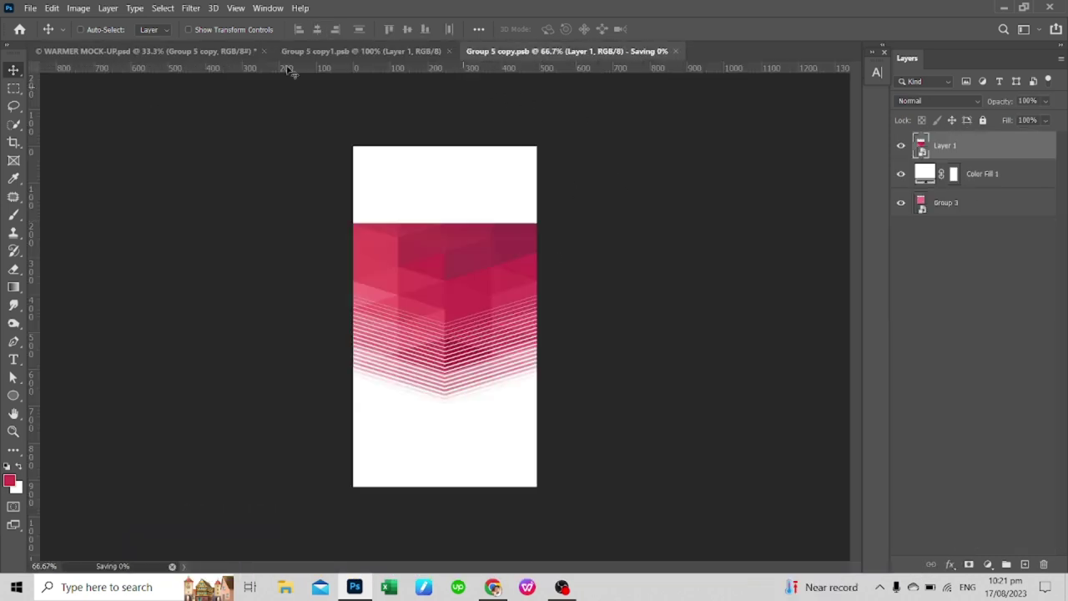
{"action": "left_click", "coordinate": [195, 51]}
{"action": "left_click", "coordinate": [547, 51]}
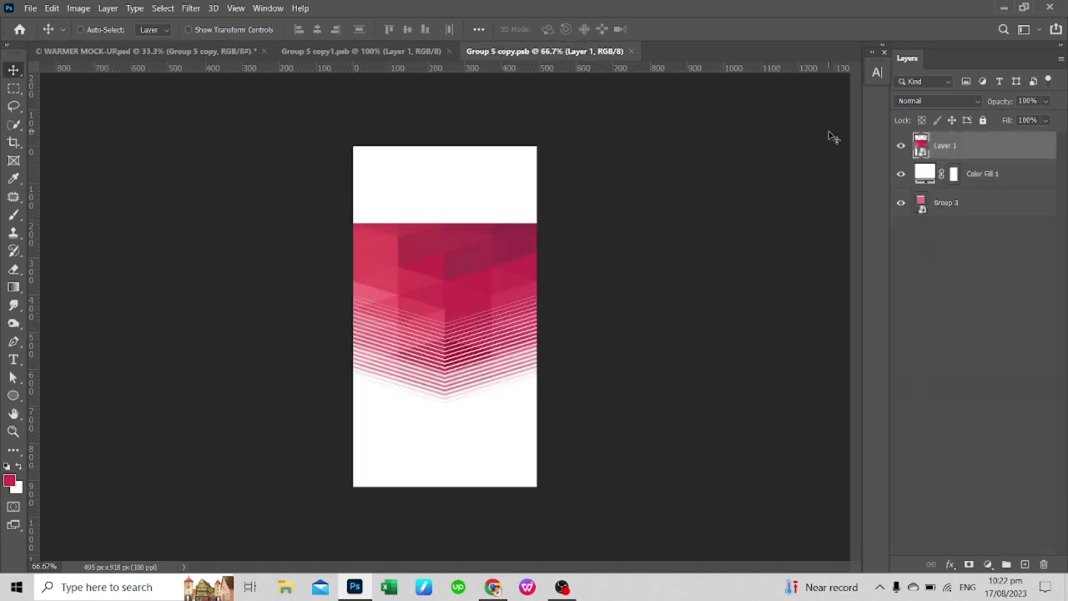
- Move the pink pattern up to the canvas top and save, checking it on the mockup
{"action": "key", "text": "ctrl+z"}
{"action": "key", "text": "ctrl+s"}
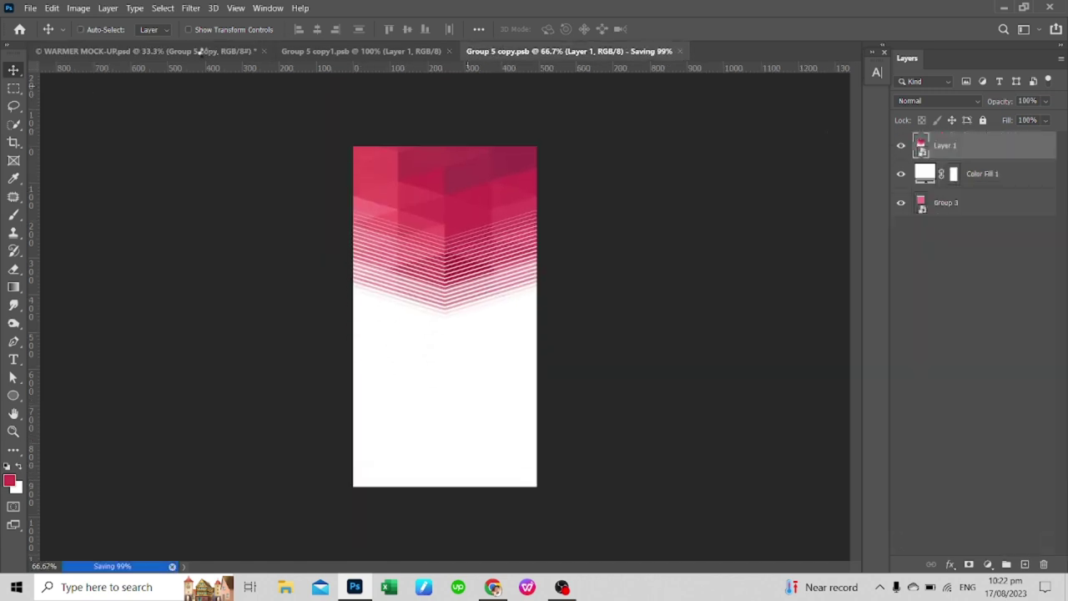
{"action": "left_click", "coordinate": [206, 51]}
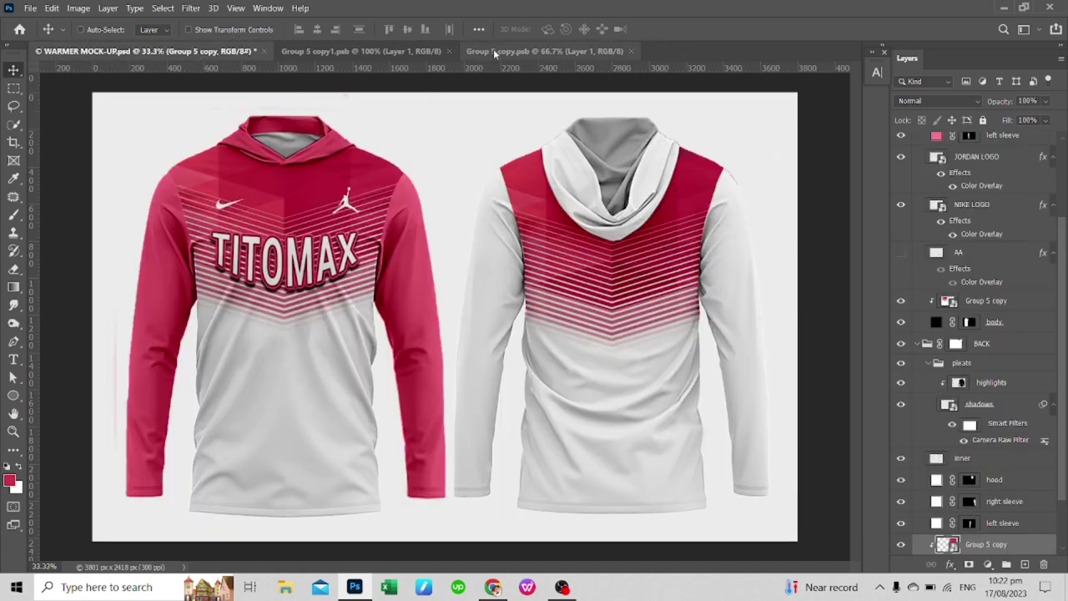
{"action": "left_click", "coordinate": [517, 51]}
{"action": "key", "text": "ctrl+z"}
{"action": "key", "text": "ctrl+s"}
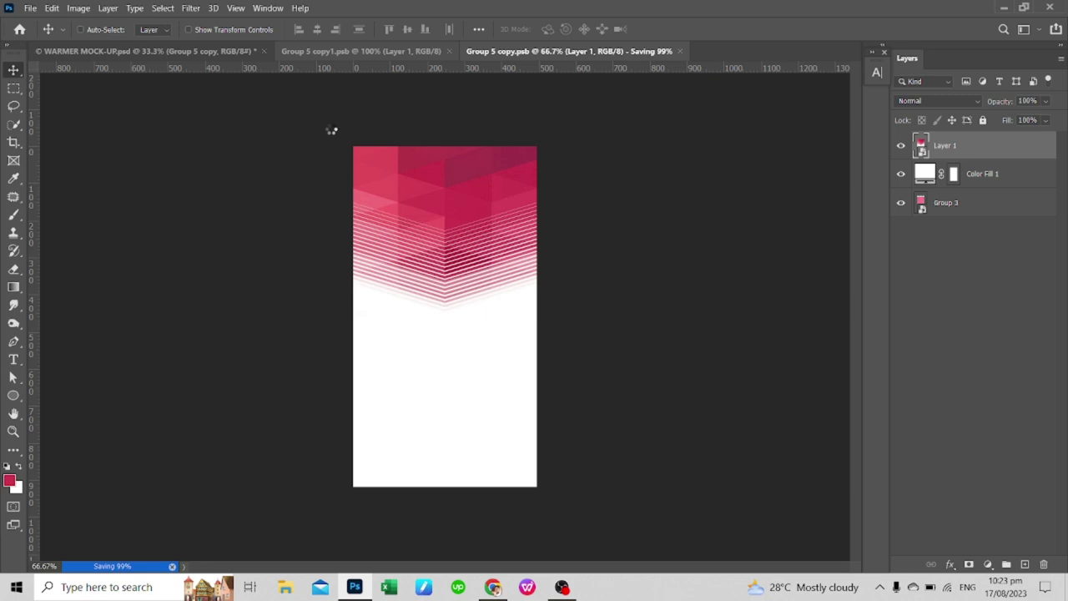
{"action": "left_click", "coordinate": [180, 52]}
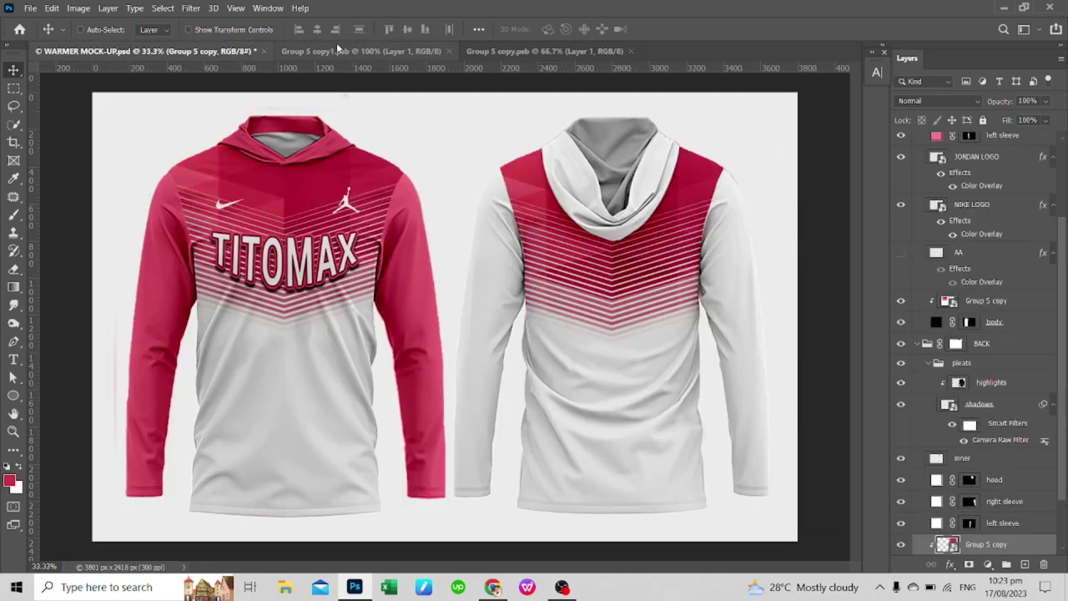
{"action": "left_click", "coordinate": [534, 50]}
{"action": "key", "text": "ctrl+s"}
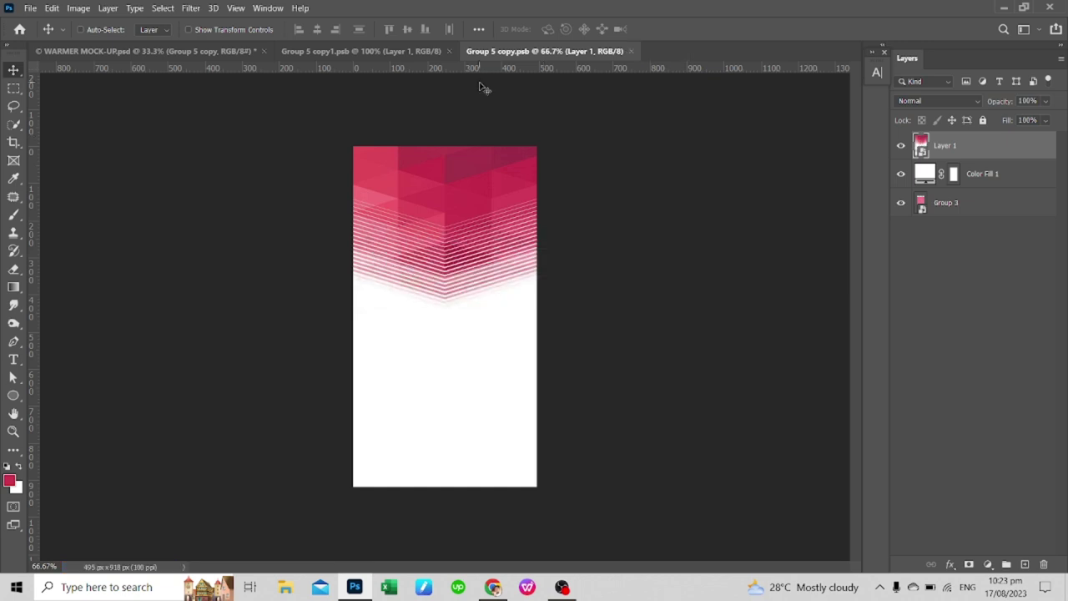
- Recolour the back hood and right sleeve Color Fills to the front's pink-red
{"action": "left_click", "coordinate": [199, 50]}
{"action": "double_click", "coordinate": [935, 480]}
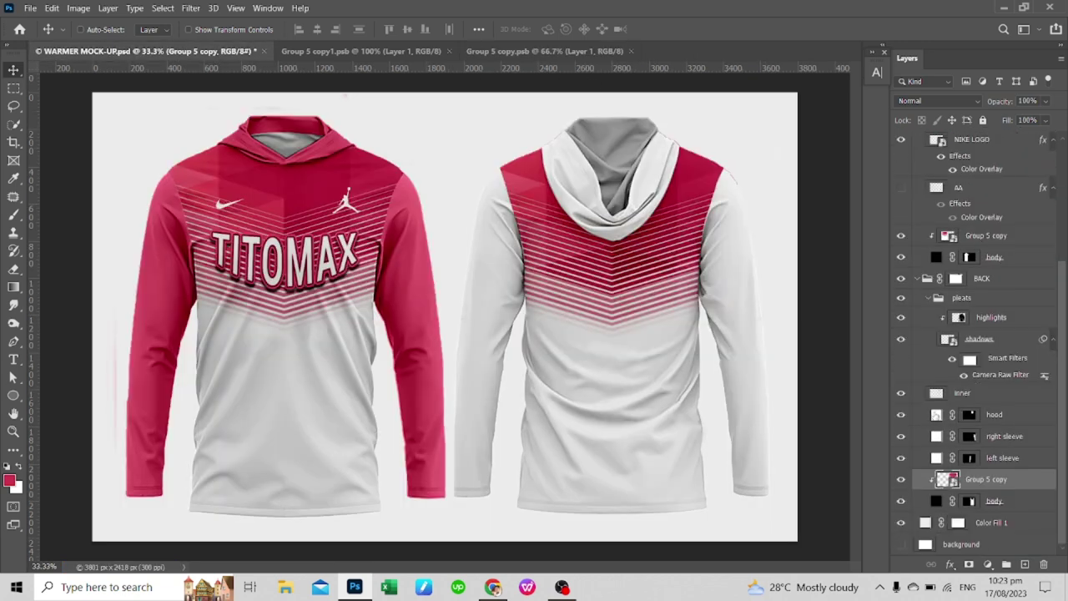
{"action": "left_click", "coordinate": [328, 142]}
{"action": "left_click", "coordinate": [983, 296]}
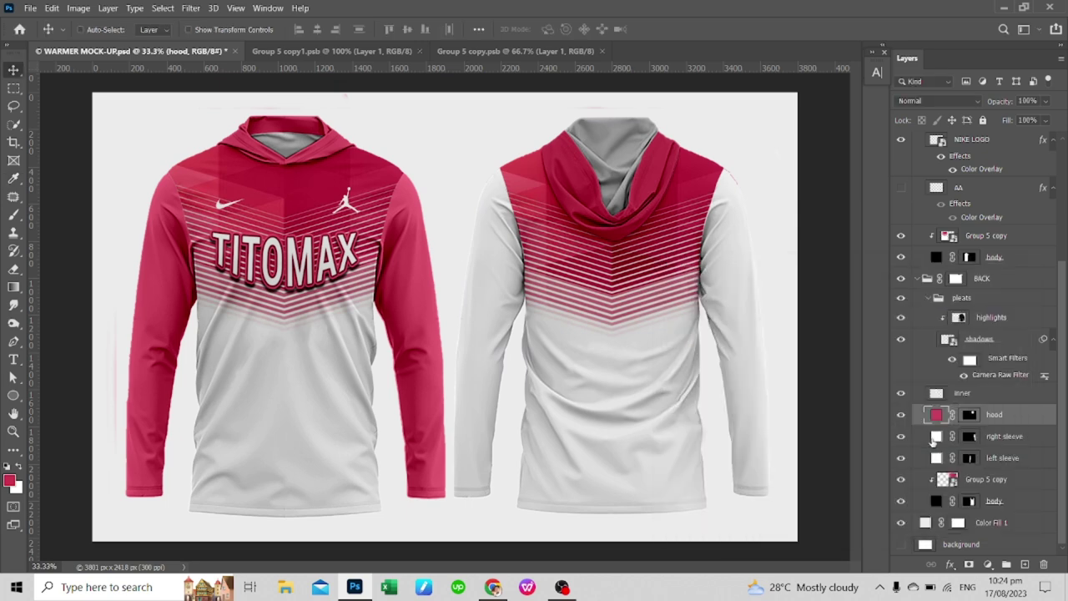
{"action": "double_click", "coordinate": [935, 407]}
{"action": "mouse_move", "coordinate": [762, 272]}
{"action": "left_mouse_down"}
{"action": "mouse_move", "coordinate": [984, 332]}
{"action": "mouse_move", "coordinate": [945, 332]}
{"action": "left_mouse_up"}
{"action": "key", "text": "Return"}
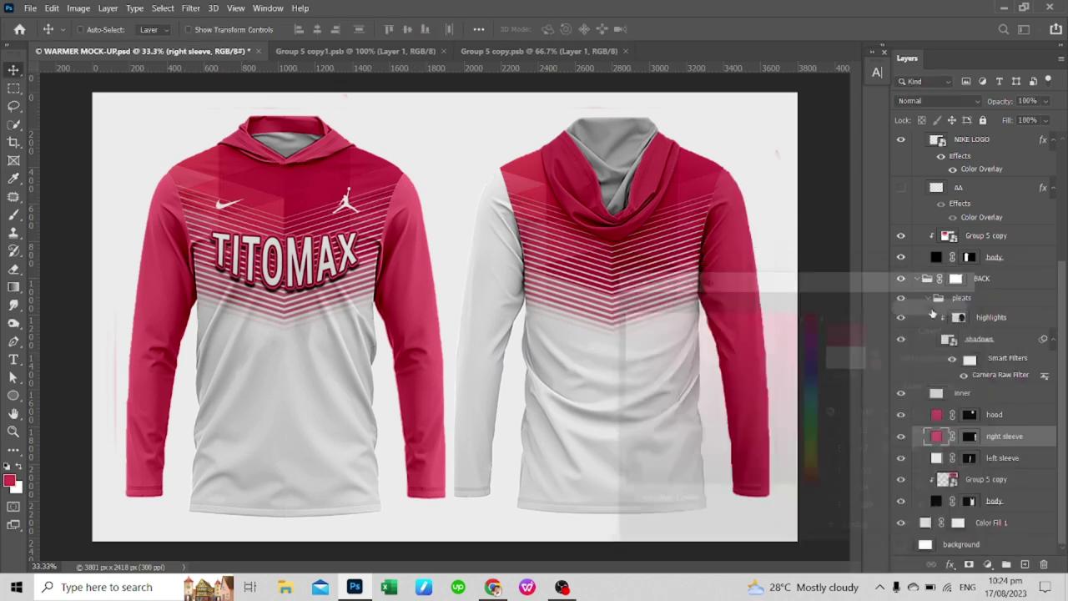
- Sample the front pink-red for the left sleeve fill and save the mockup
{"action": "double_click", "coordinate": [940, 457]}
{"action": "left_click", "coordinate": [406, 187]}
{"action": "left_click", "coordinate": [508, 191]}
{"action": "left_click", "coordinate": [733, 188]}
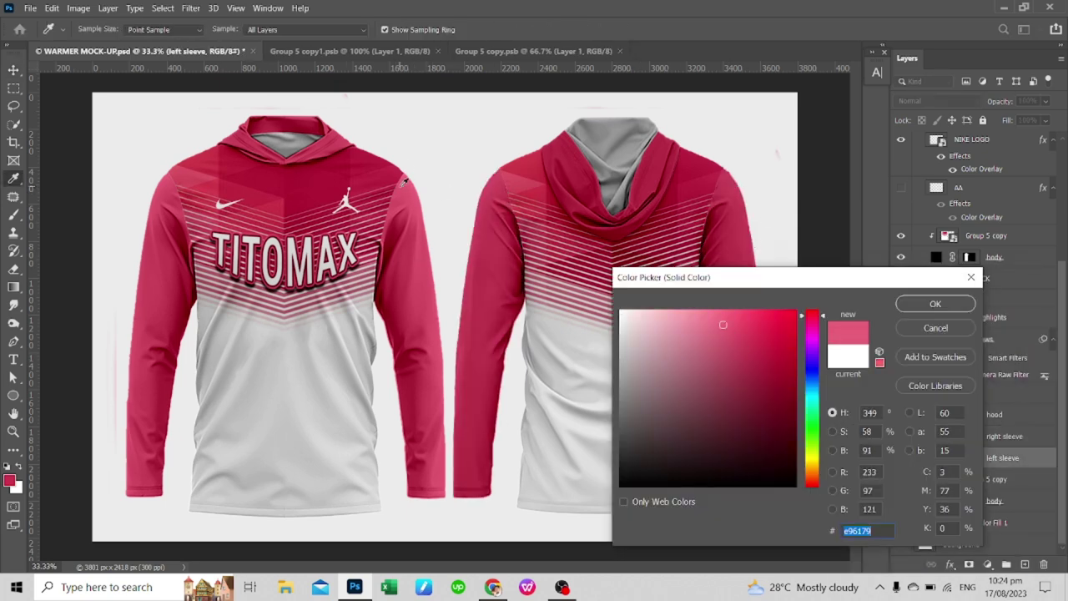
{"action": "left_click", "coordinate": [935, 303]}
{"action": "key", "text": "ctrl+s"}
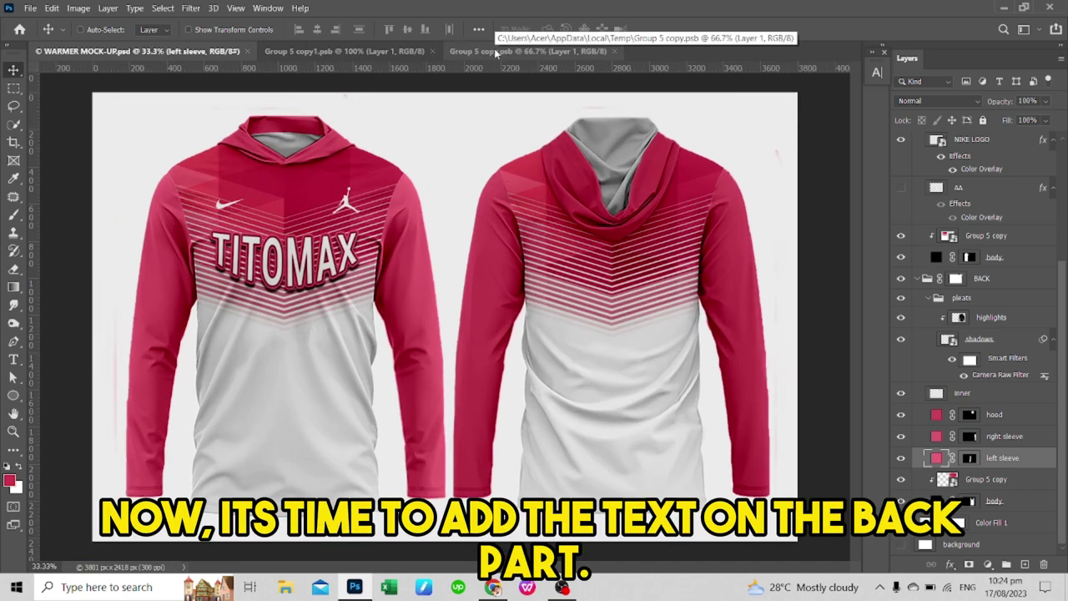
{"action": "left_click", "coordinate": [496, 52]}
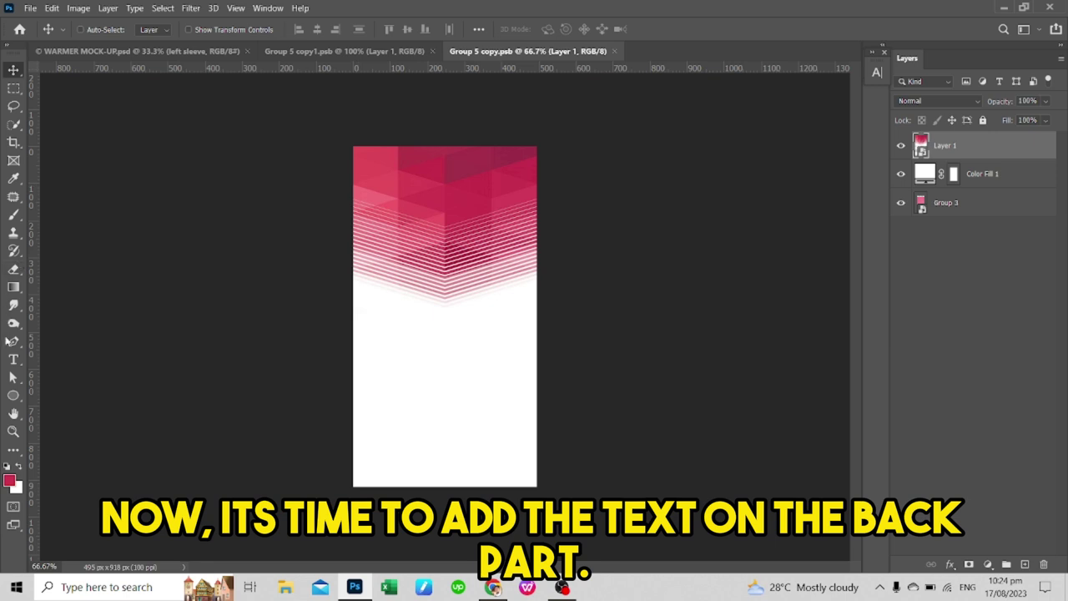
- Add vertical SURNAME text at the back panel centre with the Vertical Type Tool
{"action": "left_click", "coordinate": [13, 361]}
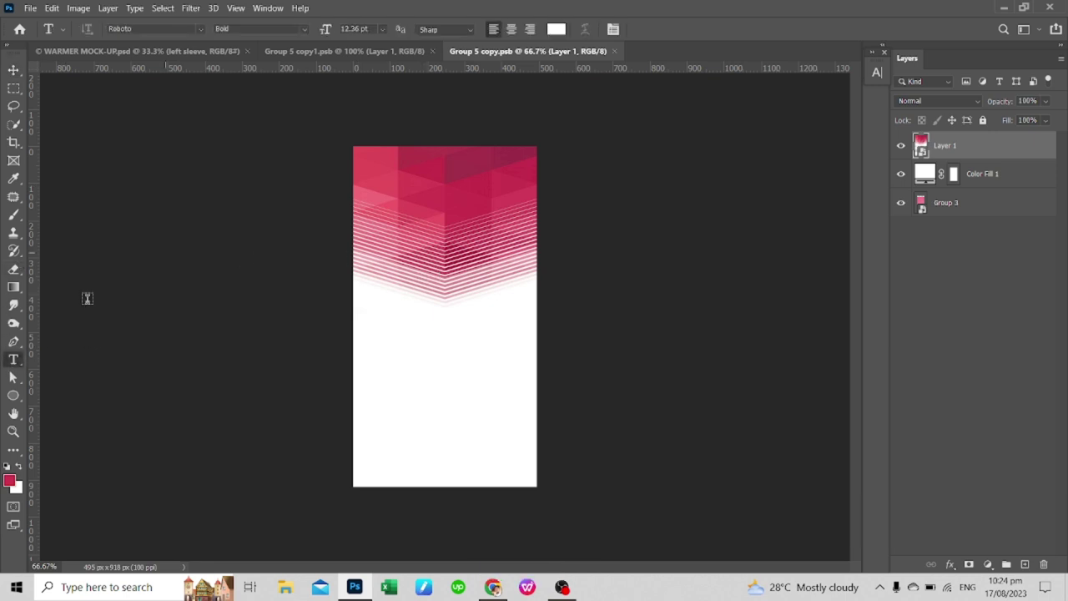
{"action": "right_click", "coordinate": [13, 361]}
{"action": "left_click", "coordinate": [67, 372]}
{"action": "left_click", "coordinate": [443, 229]}
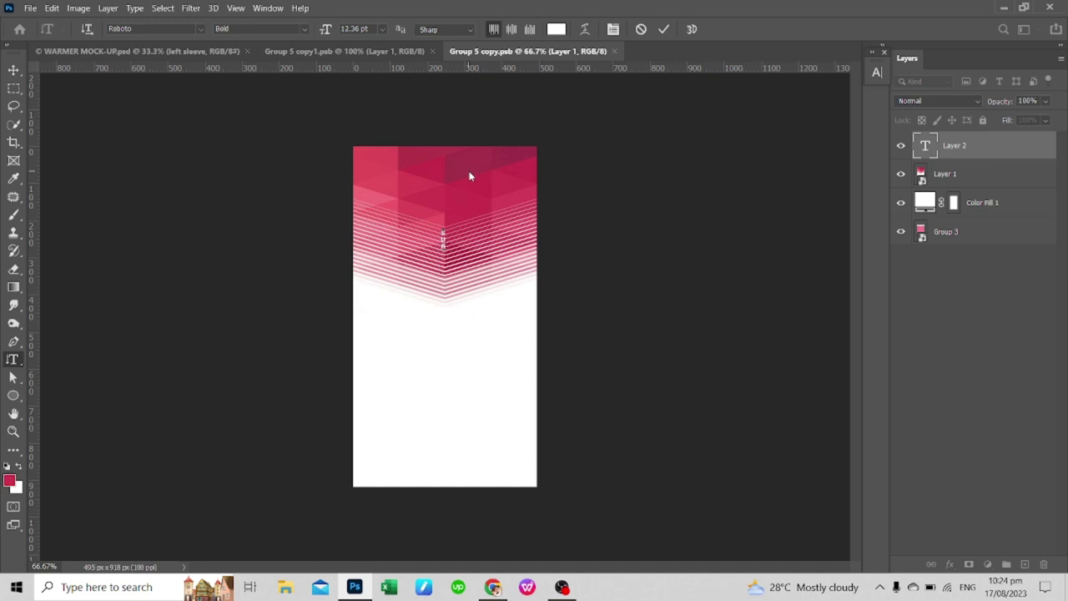
{"action": "key", "text": "ctrl+Return"}
{"action": "key", "text": "v"}
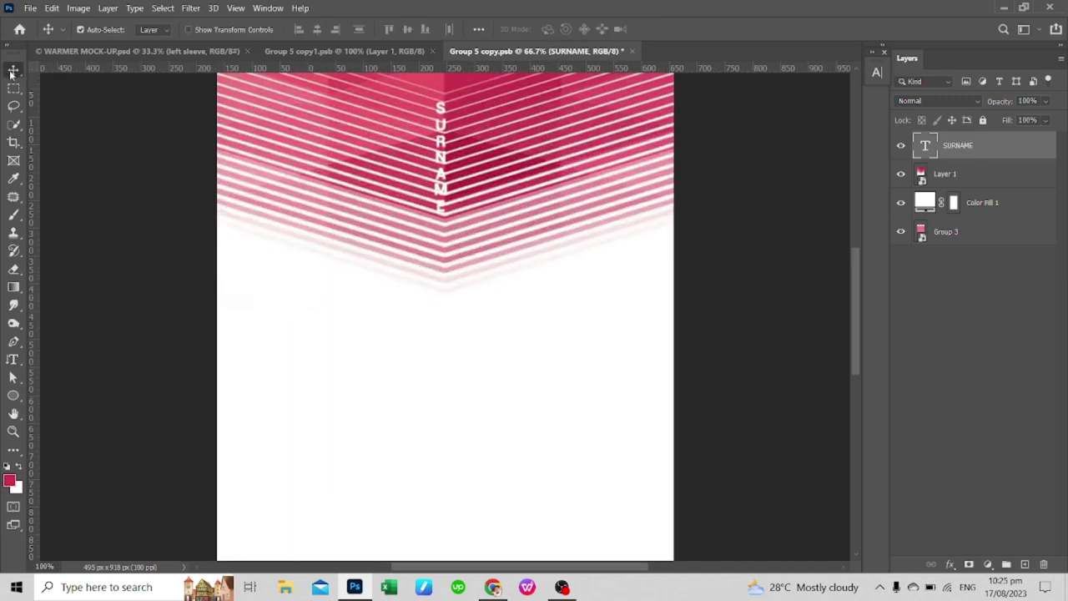
{"action": "key", "text": "ctrl+plus"}
{"action": "key", "text": "ctrl+plus"}
{"action": "key", "text": "ctrl+minus"}
- Scale the SURNAME text up, save, and check it on the hoodie mockup
{"action": "key", "text": "ctrl+t"}
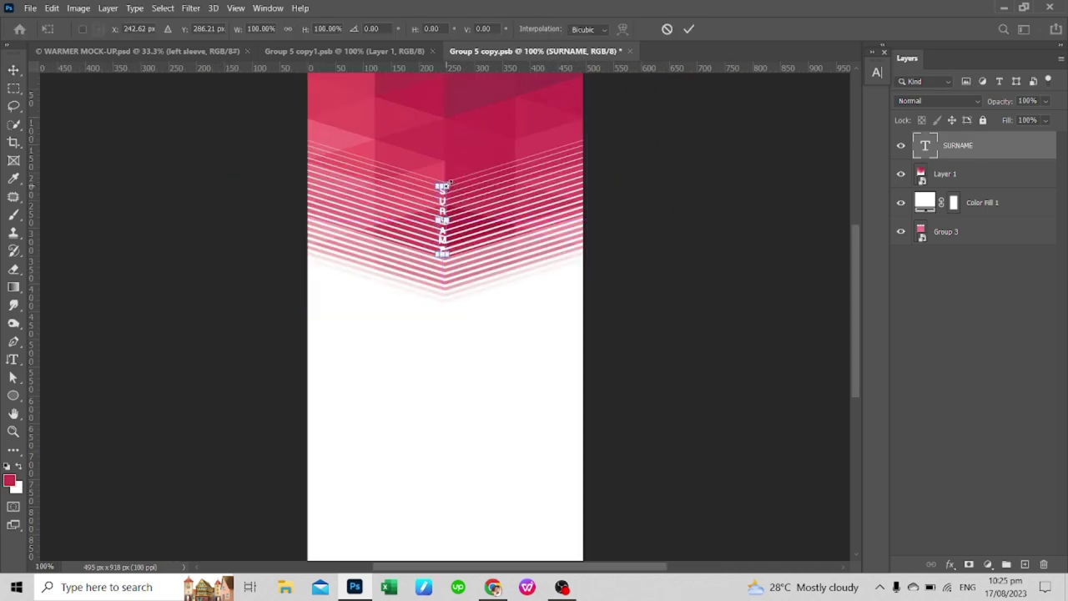
{"action": "mouse_move", "coordinate": [446, 188]}
{"action": "left_mouse_down"}
{"action": "mouse_move", "coordinate": [521, 136]}
{"action": "mouse_move", "coordinate": [465, 173]}
{"action": "left_mouse_up"}
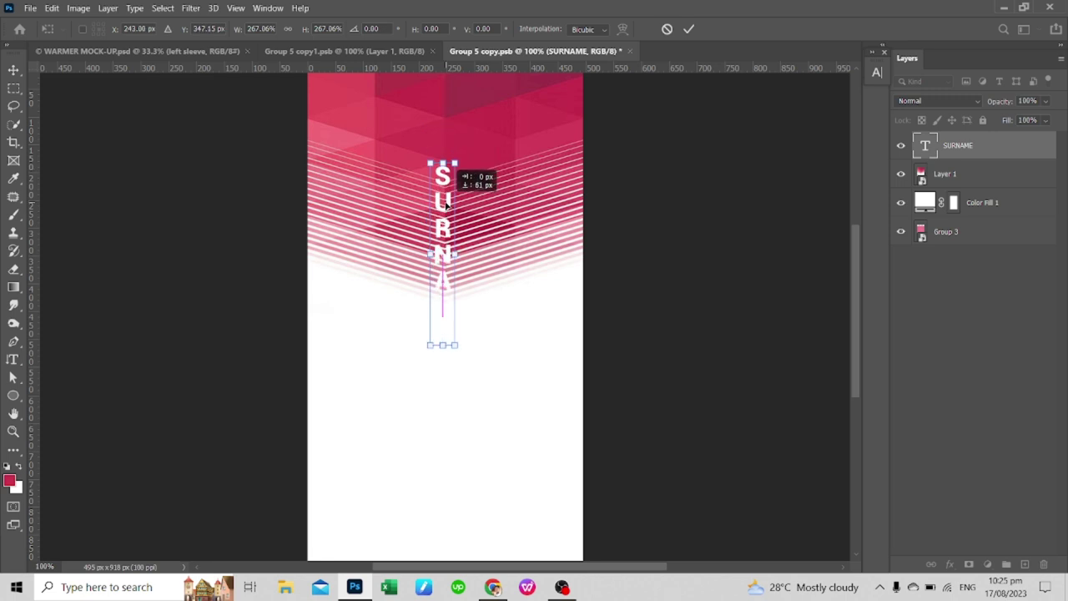
{"action": "key", "text": "Return"}
{"action": "key", "text": "ctrl+s"}
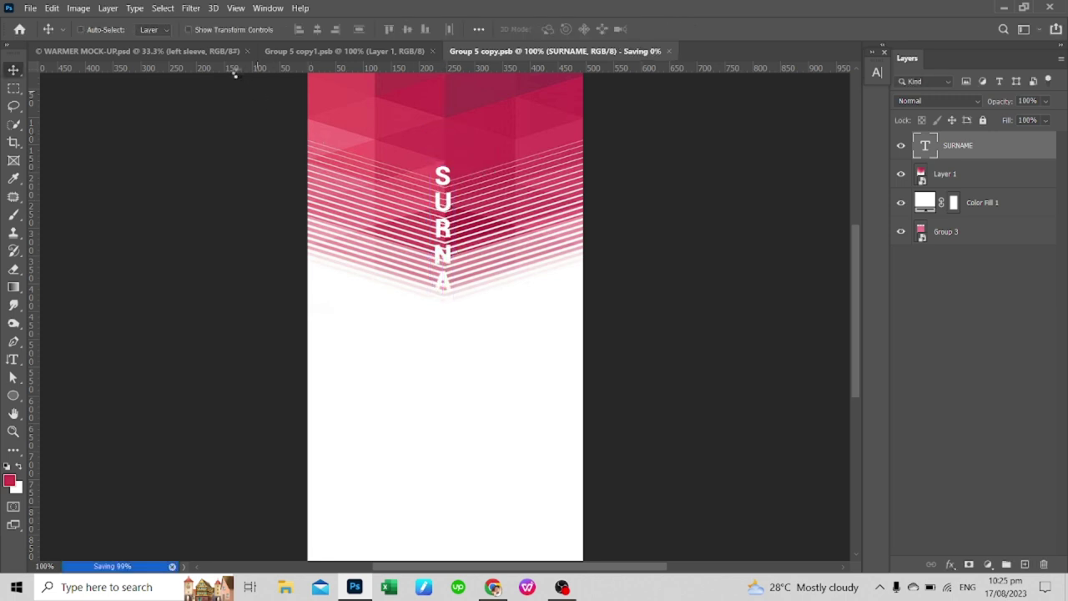
{"action": "left_click", "coordinate": [209, 53]}
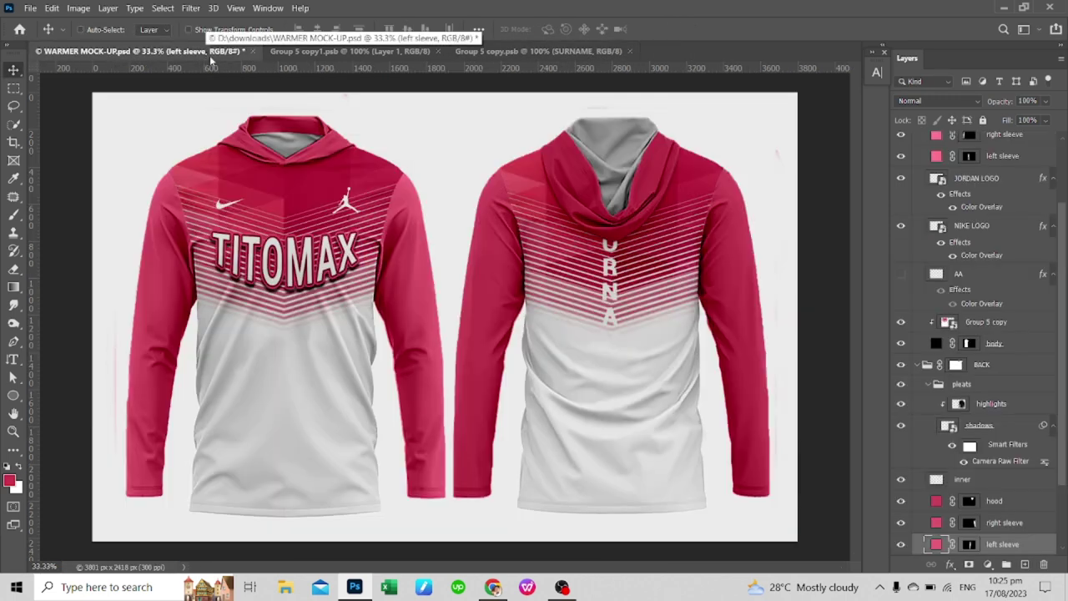
{"action": "left_click", "coordinate": [496, 52]}
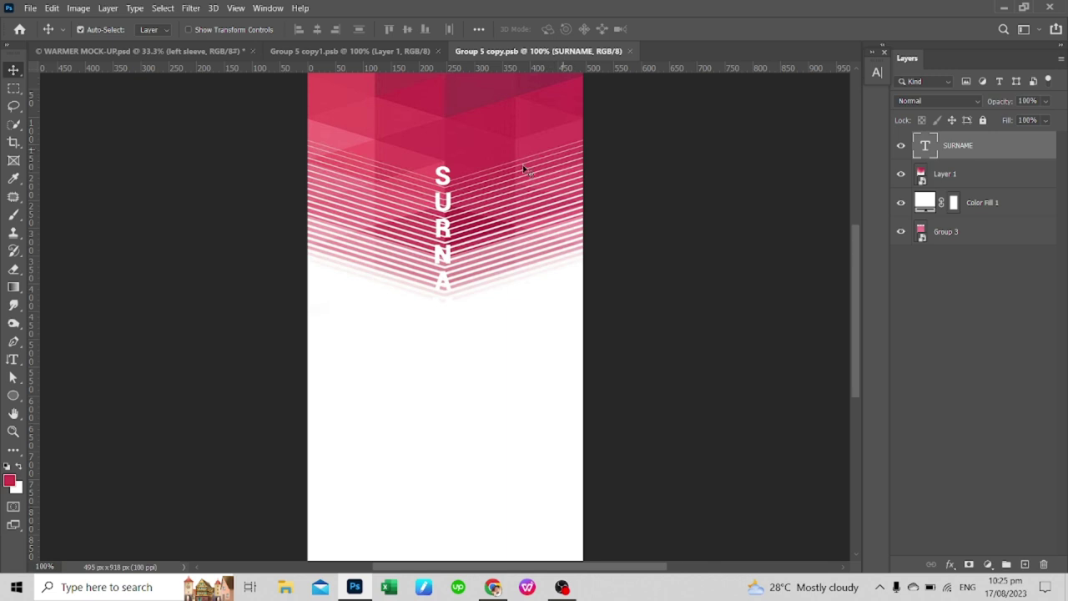
- Enlarge SURNAME to about 192% and move it lower on the panel
{"action": "key", "text": "ctrl+t"}
{"action": "left_click_drag", "start_coordinate": [457, 254], "coordinate": [500, 233]}
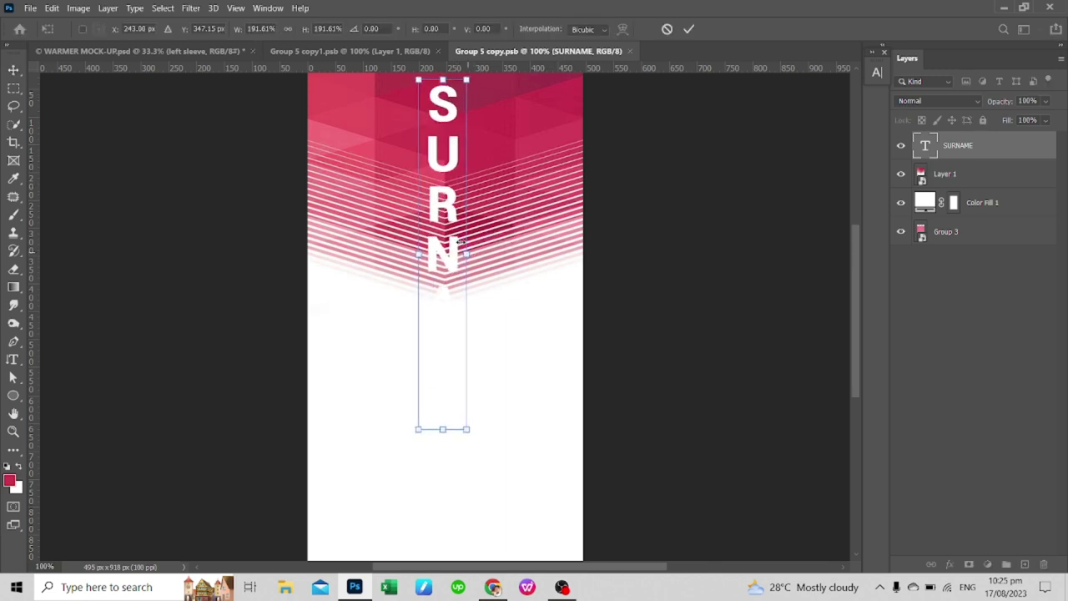
{"action": "left_click_drag", "start_coordinate": [446, 176], "coordinate": [447, 276]}
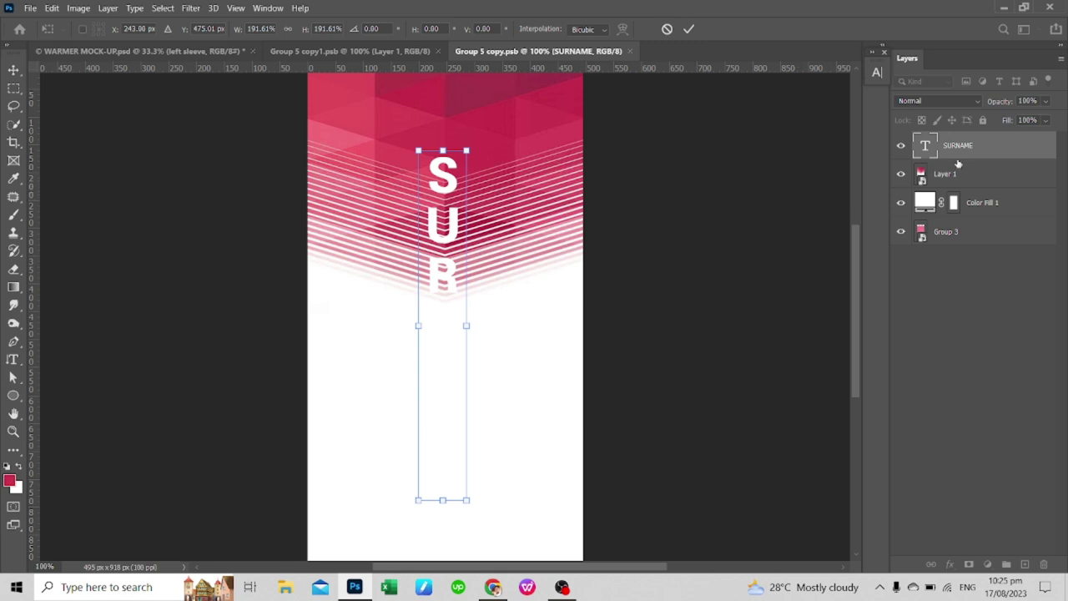
{"action": "key", "text": "Return"}
- Give SURNAME a maroon #a23049 Stroke effect positioned outside the letters
{"action": "left_click", "coordinate": [949, 564]}
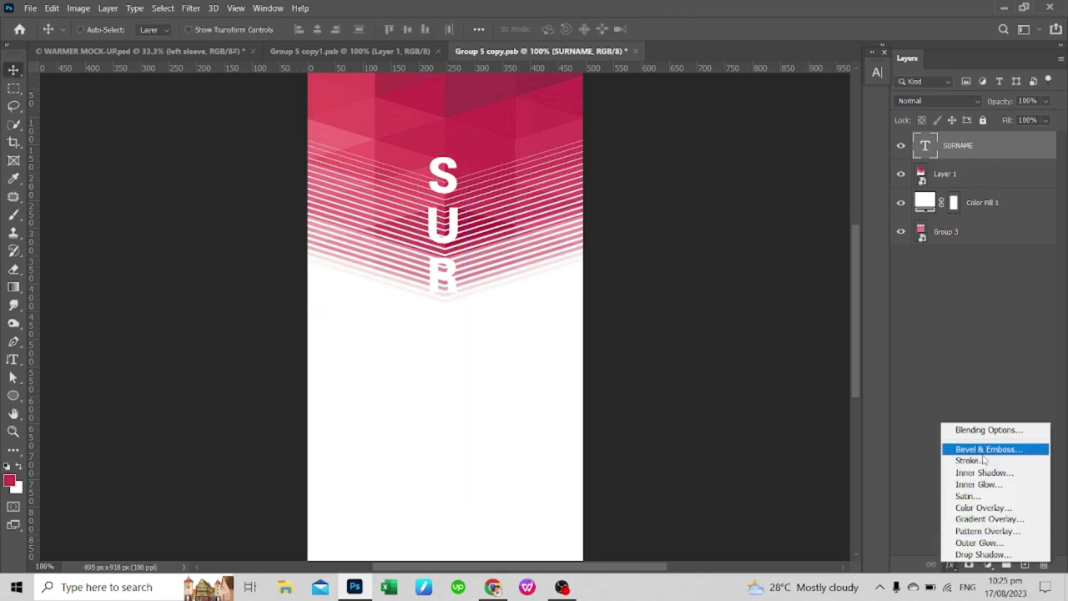
{"action": "left_click", "coordinate": [715, 257]}
{"action": "left_click", "coordinate": [744, 291]}
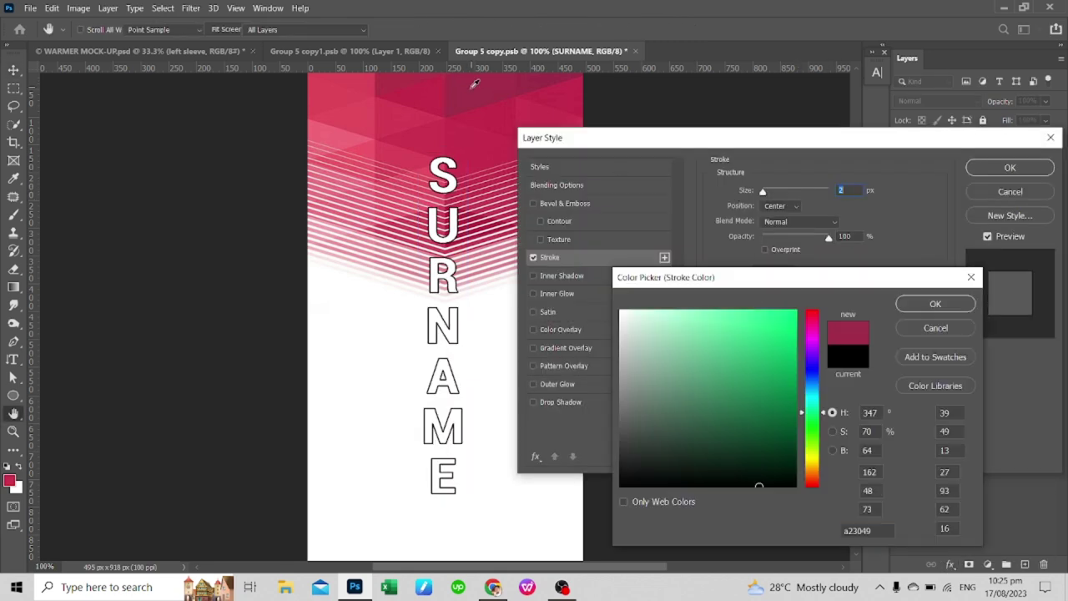
{"action": "left_click", "coordinate": [467, 117]}
{"action": "left_click", "coordinate": [935, 304]}
{"action": "left_click_drag", "start_coordinate": [762, 190], "coordinate": [765, 193]}
{"action": "left_click", "coordinate": [781, 207]}
{"action": "left_click", "coordinate": [775, 210]}
{"action": "left_click", "coordinate": [1010, 167]}
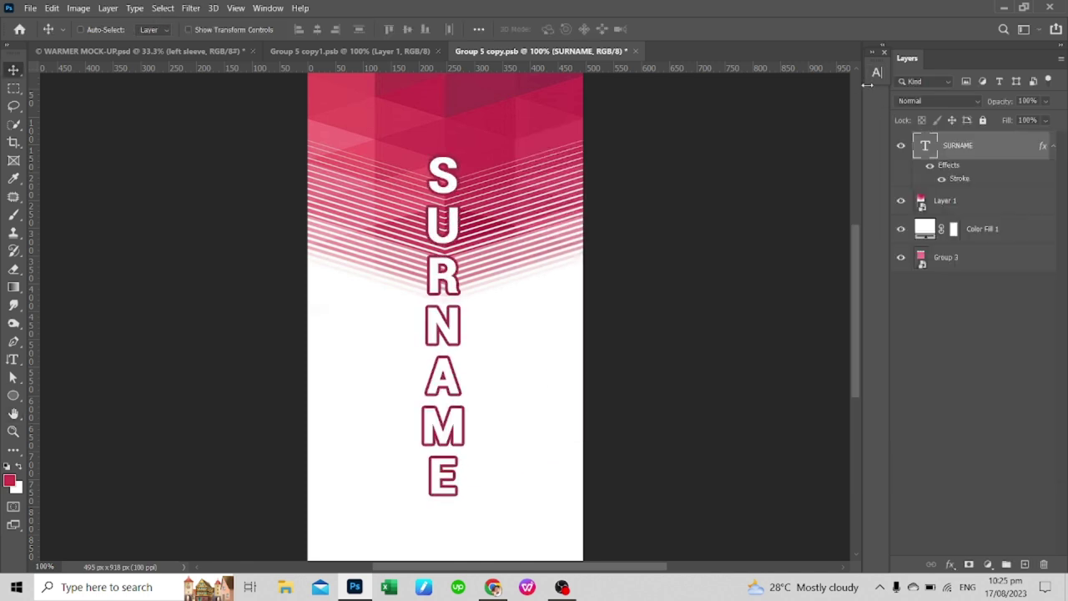
{"action": "left_click", "coordinate": [876, 72]}
- Set SURNAME in the Athletic font with 0 tracking, save, and preview it on the mockup
{"action": "left_click", "coordinate": [853, 122]}
{"action": "left_click", "coordinate": [826, 207]}
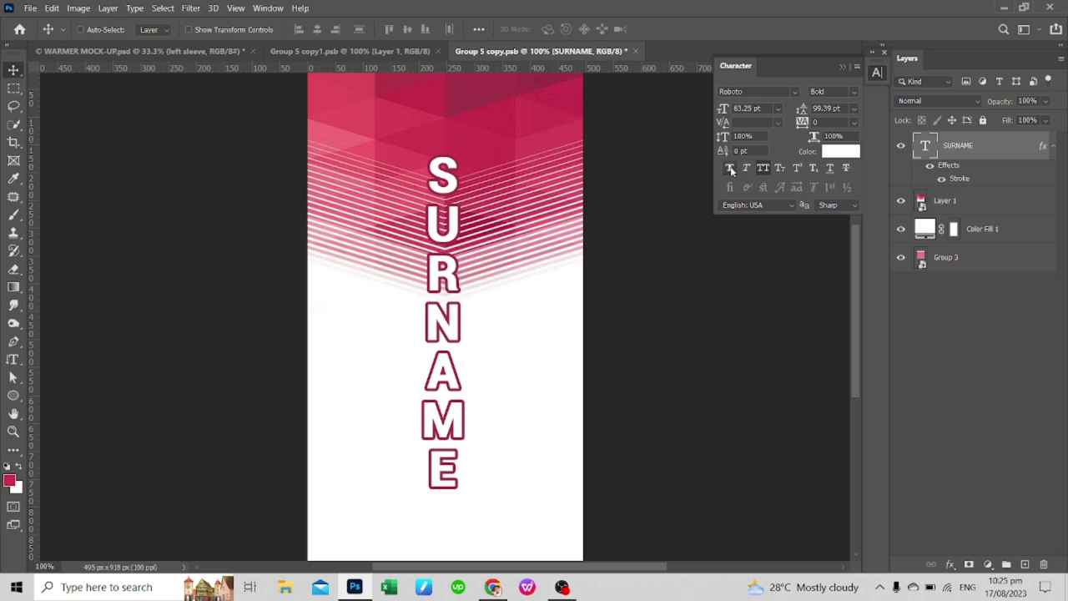
{"action": "left_click", "coordinate": [794, 92]}
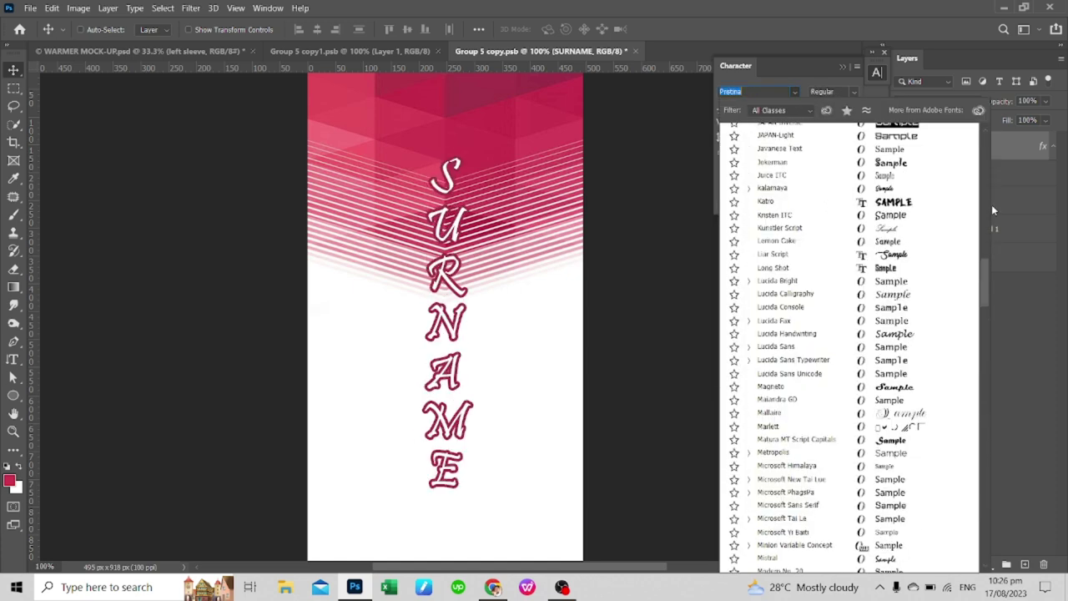
{"action": "left_click_drag", "start_coordinate": [991, 205], "coordinate": [969, 134]}
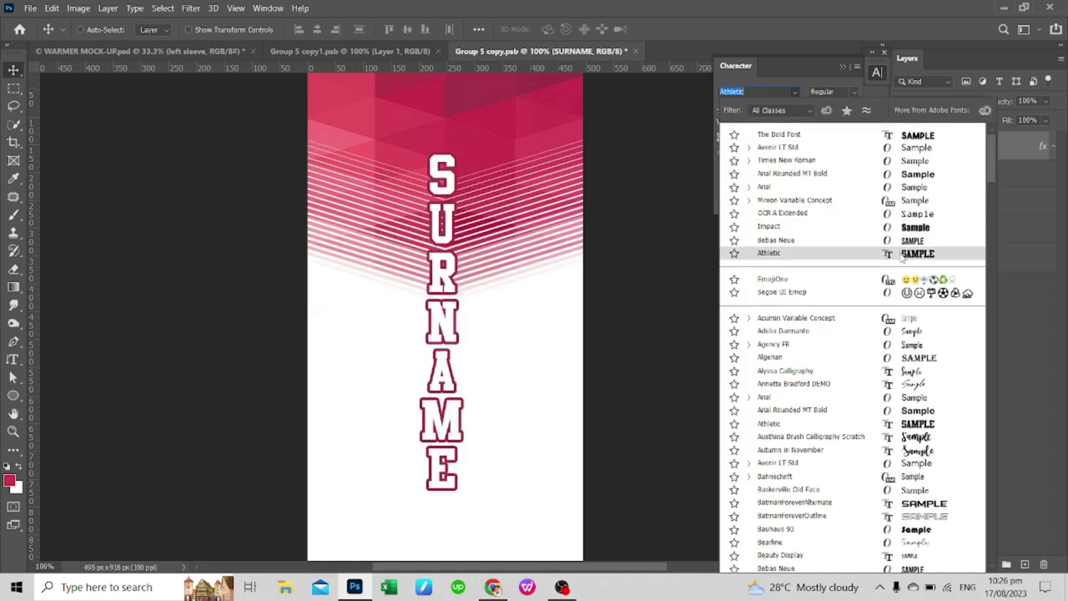
{"action": "left_click", "coordinate": [902, 258]}
{"action": "left_click", "coordinate": [872, 73]}
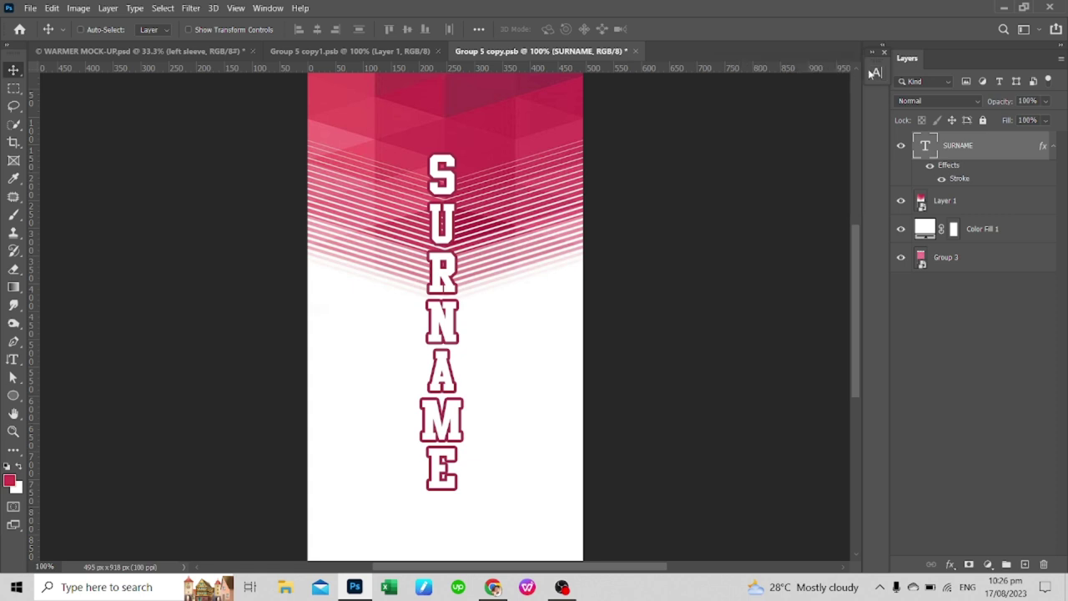
{"action": "key", "text": "ctrl+s"}
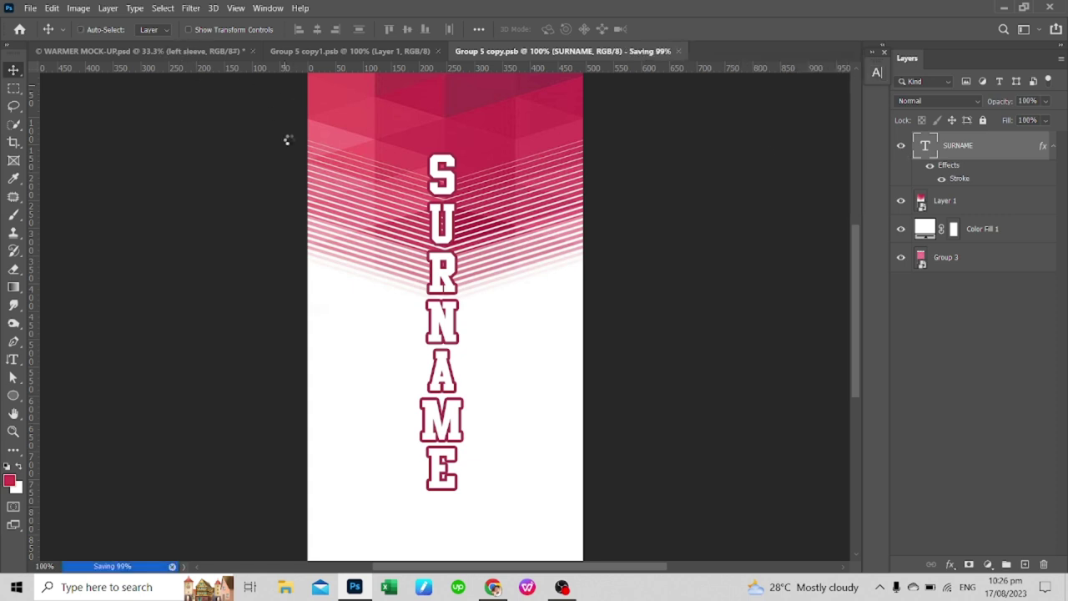
{"action": "left_click", "coordinate": [219, 50]}
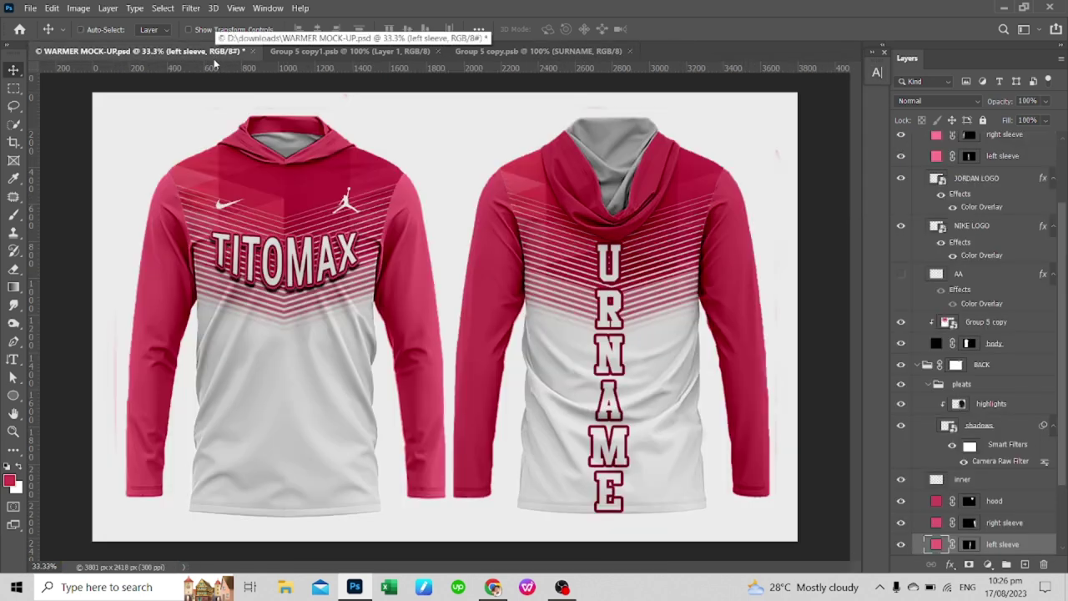
{"action": "left_click", "coordinate": [550, 51]}
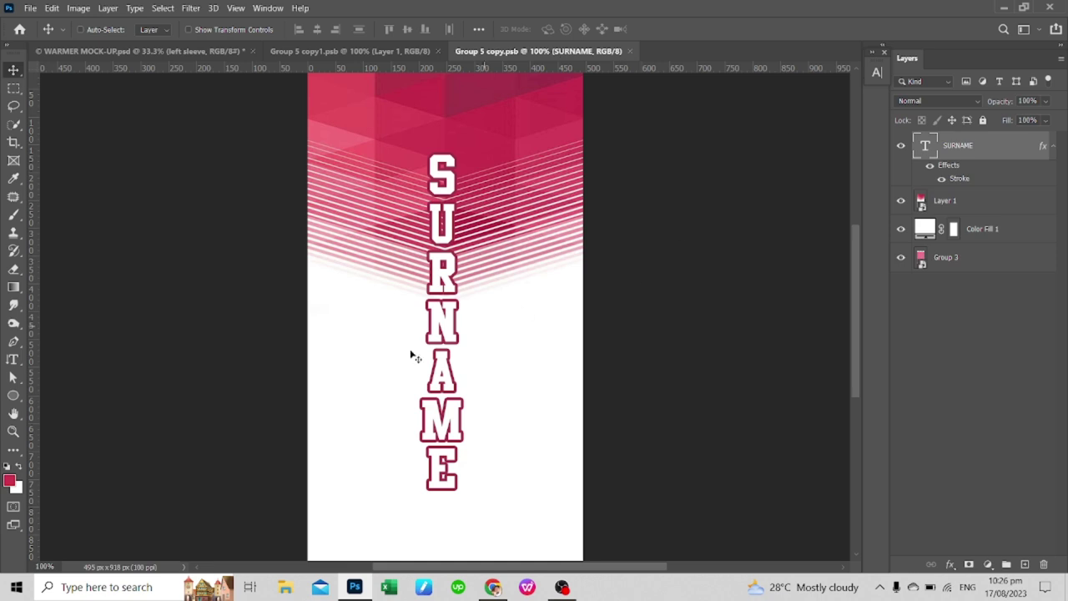
- Scale SURNAME down slightly with Free Transform, save, and preview it on the mockup
{"action": "key", "text": "ctrl+r"}
{"action": "key", "text": "ctrl+t"}
{"action": "left_click_drag", "start_coordinate": [436, 481], "coordinate": [436, 392]}
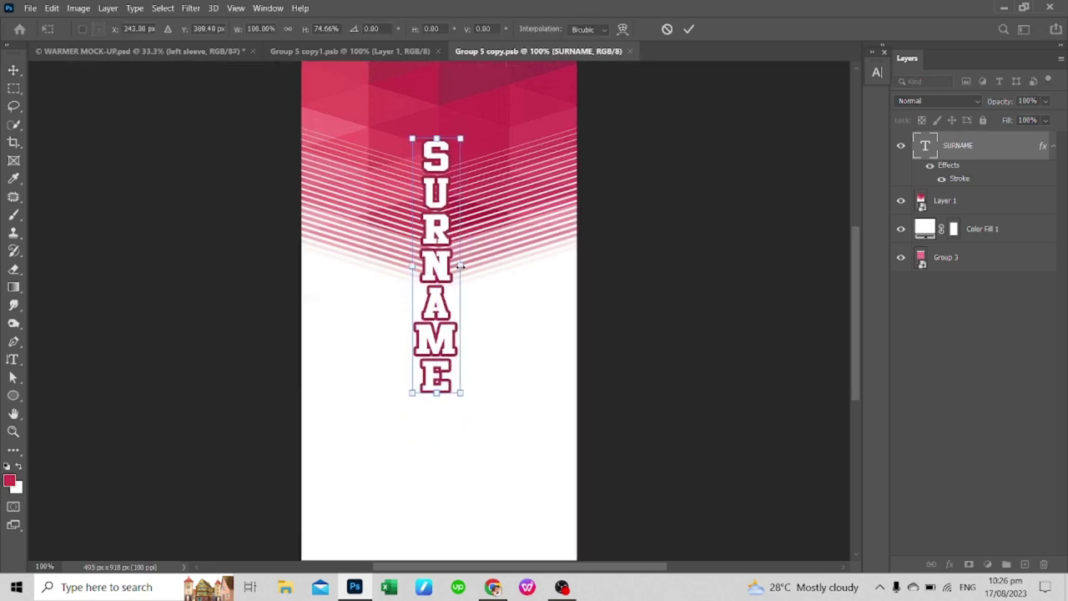
{"action": "left_click_drag", "start_coordinate": [460, 265], "coordinate": [450, 265]}
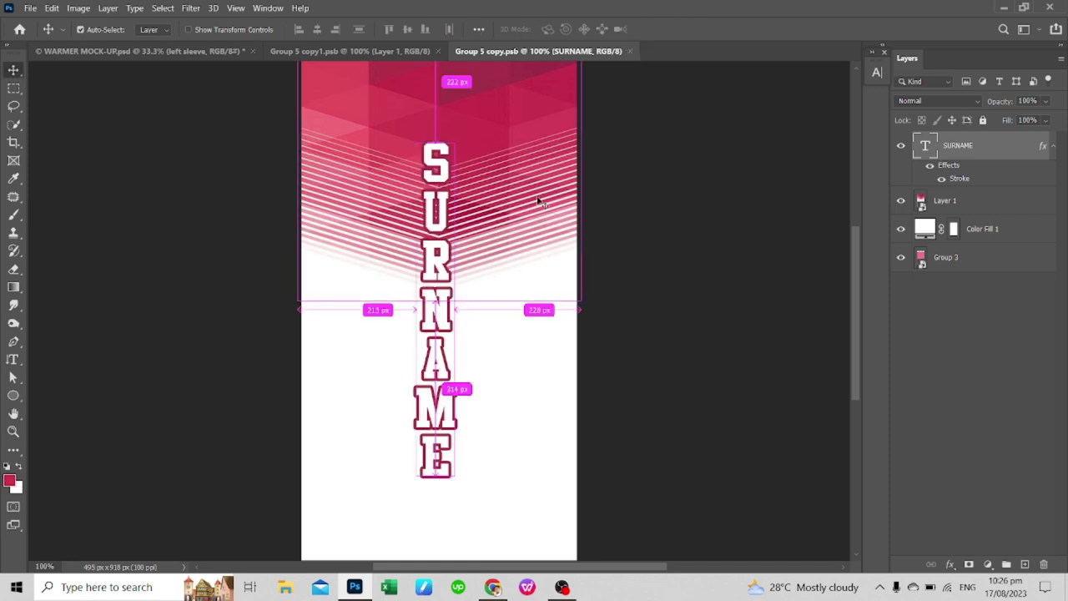
{"action": "mouse_move", "coordinate": [464, 140]}
{"action": "left_mouse_down"}
{"action": "mouse_move", "coordinate": [451, 146]}
{"action": "mouse_move", "coordinate": [455, 171]}
{"action": "left_mouse_up"}
{"action": "key", "text": "Return"}
{"action": "key", "text": "ctrl+s"}
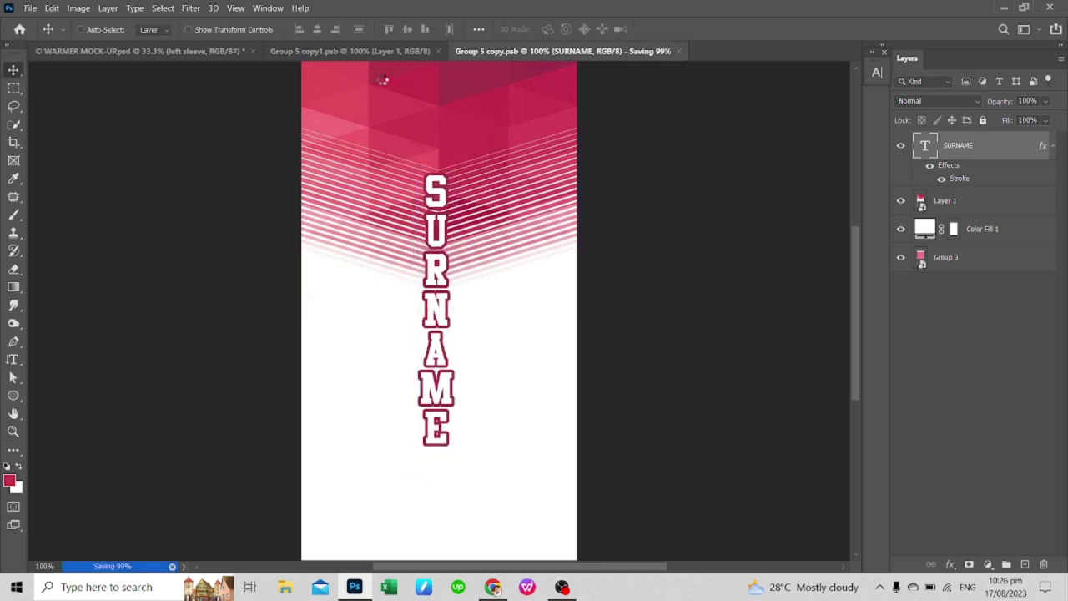
{"action": "left_click", "coordinate": [165, 51]}
{"action": "left_click", "coordinate": [482, 52]}
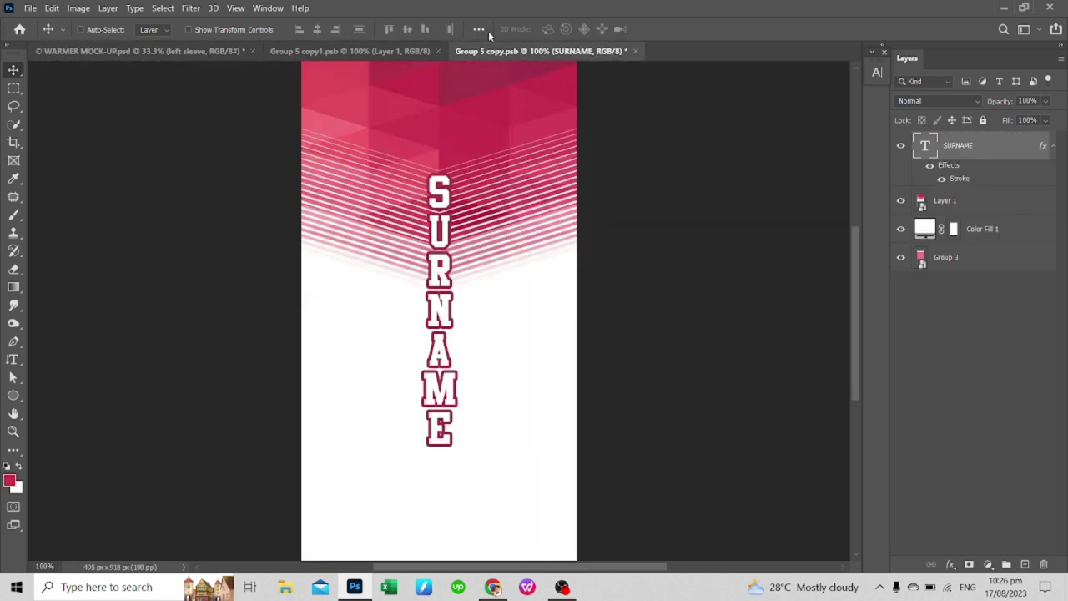
- Nudge SURNAME upward with Shift+Up, save, and view the mockup
{"action": "key", "text": "shift+Up"}
{"action": "key", "text": "shift+Up"}
{"action": "key", "text": "shift+Up"}
{"action": "key", "text": "ctrl+s"}
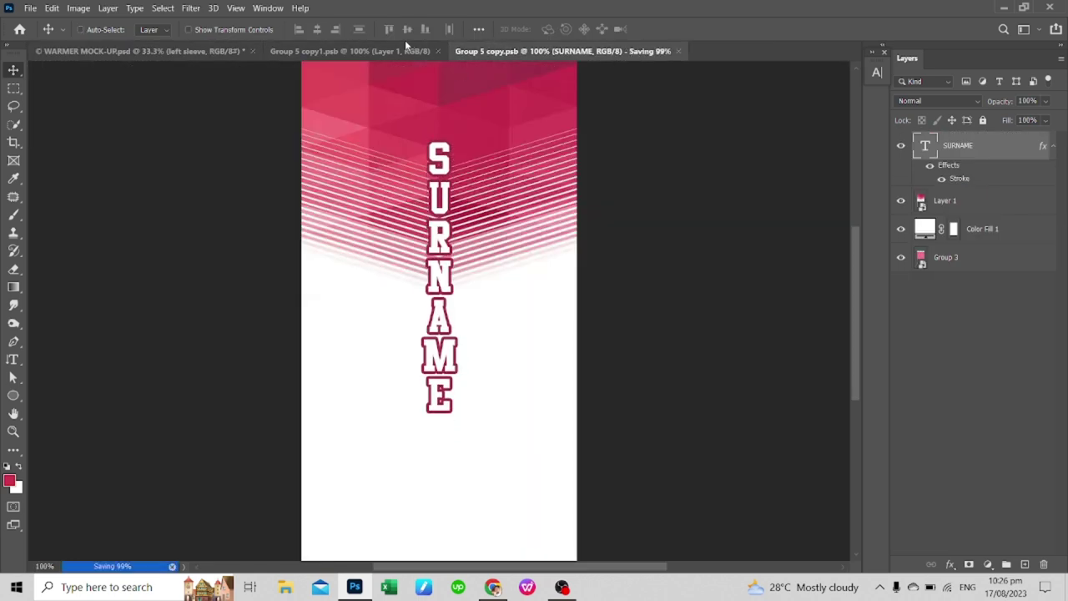
{"action": "left_click", "coordinate": [182, 50]}
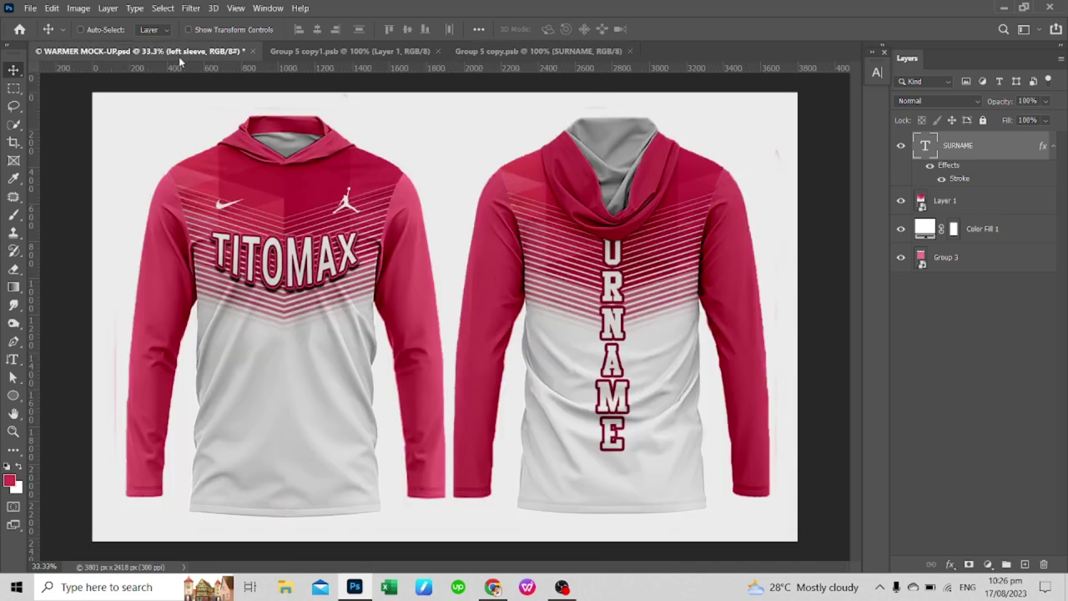
- Shorten and narrow the SURNAME text slightly with Free Transform
{"action": "left_click", "coordinate": [517, 51]}
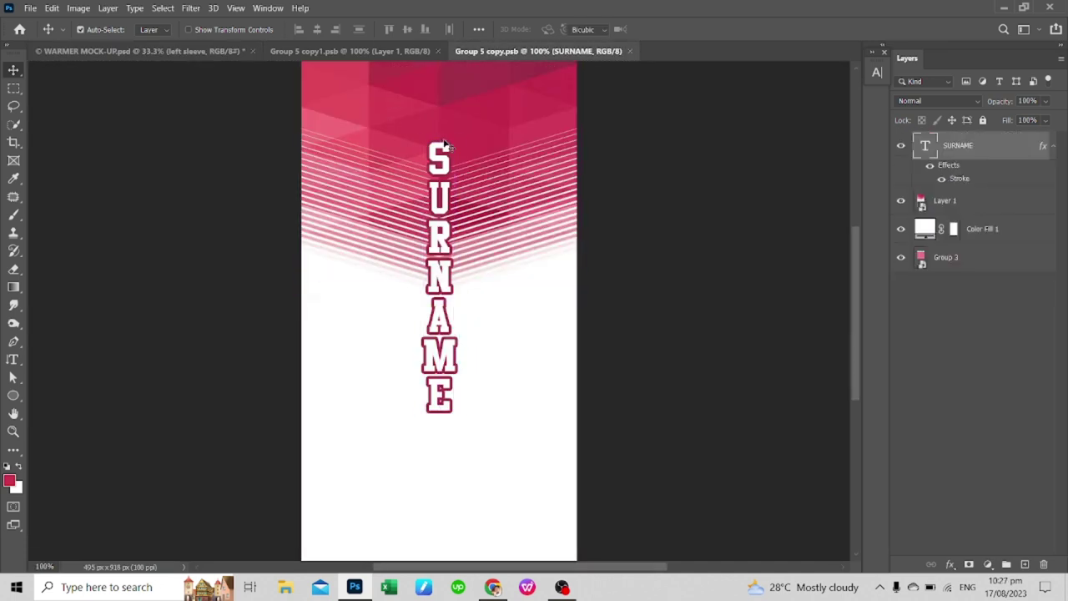
{"action": "key", "text": "ctrl+t"}
{"action": "left_click_drag", "start_coordinate": [439, 412], "coordinate": [439, 403]}
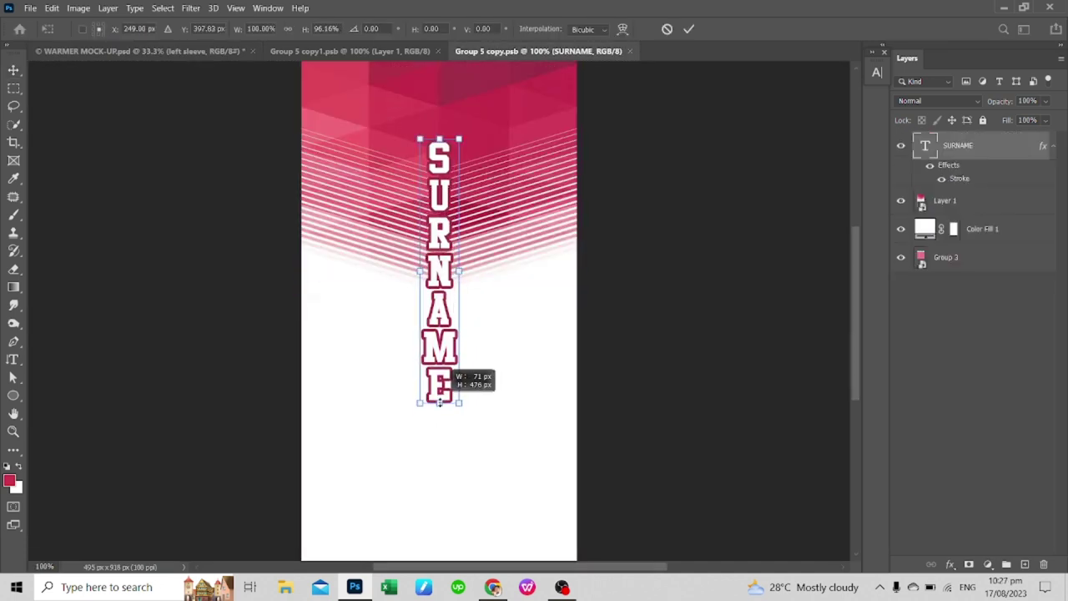
{"action": "left_click_drag", "start_coordinate": [459, 270], "coordinate": [454, 269]}
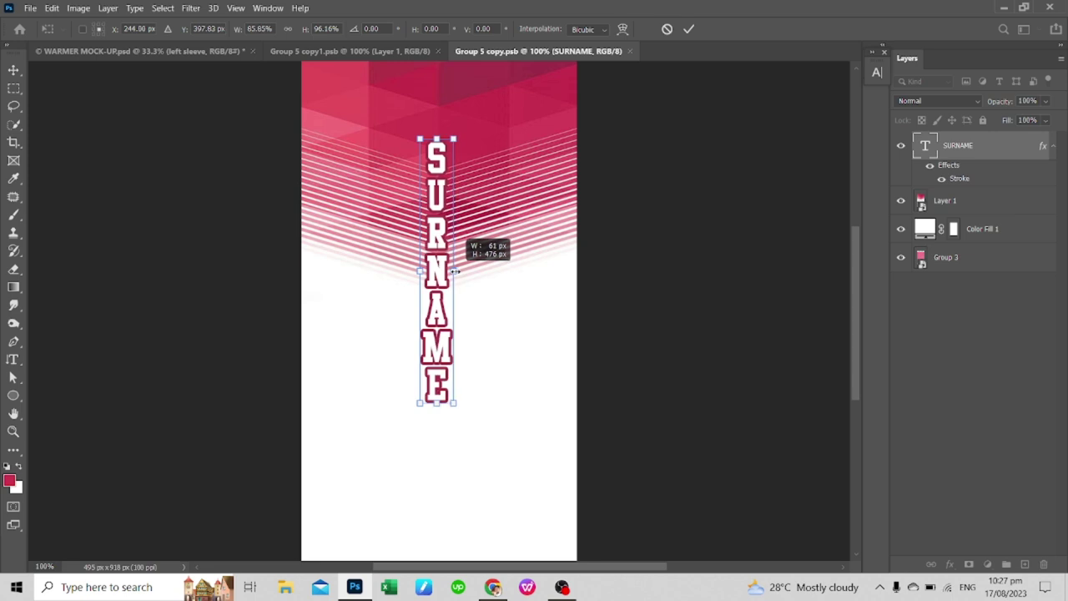
{"action": "key", "text": "Return"}
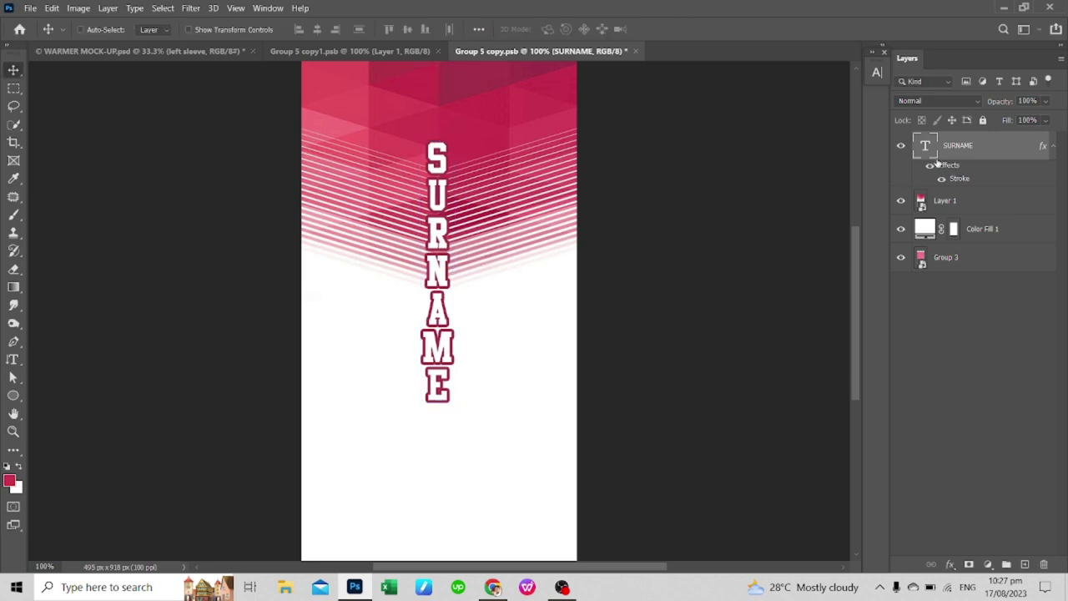
- Set the SURNAME Stroke size to 3 px and save so the hoodie back updates
{"action": "double_click", "coordinate": [906, 150]}
{"action": "left_click", "coordinate": [549, 256]}
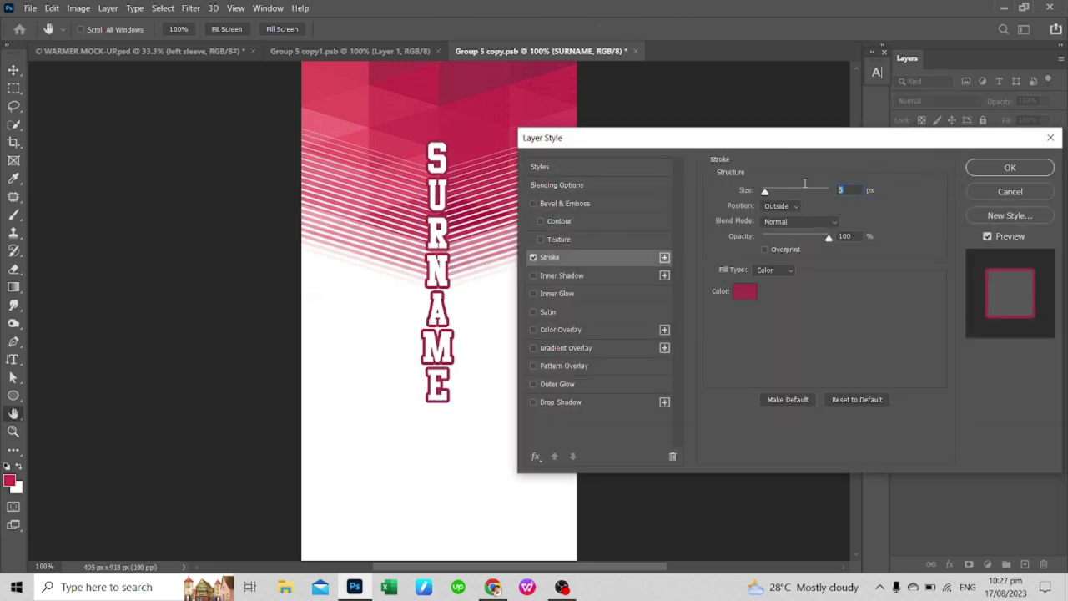
{"action": "type", "text": "3"}
{"action": "key", "text": "Return"}
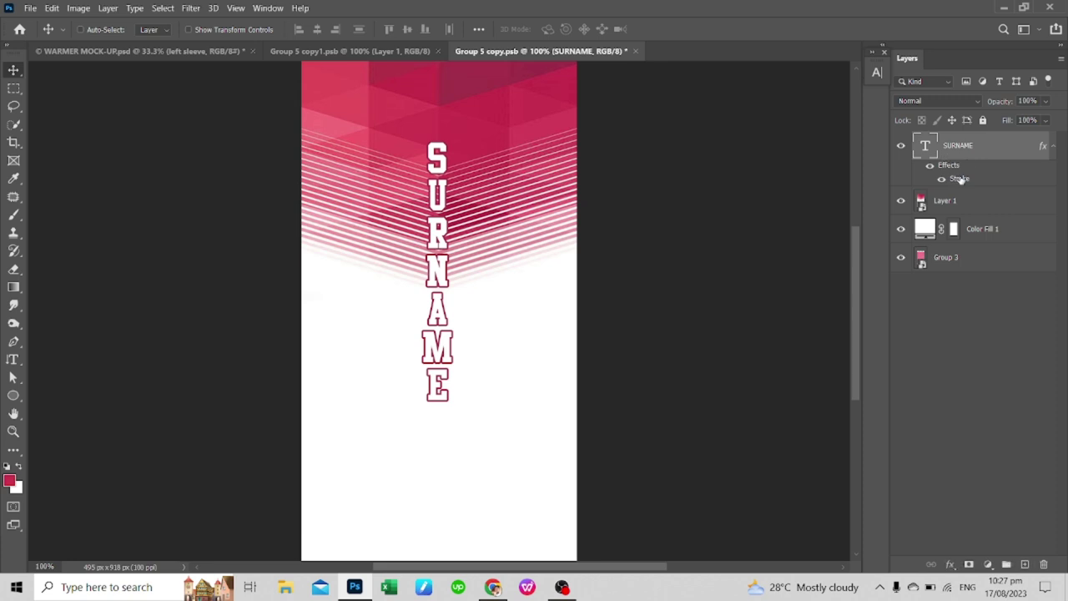
{"action": "double_click", "coordinate": [950, 180]}
{"action": "key", "text": "Return"}
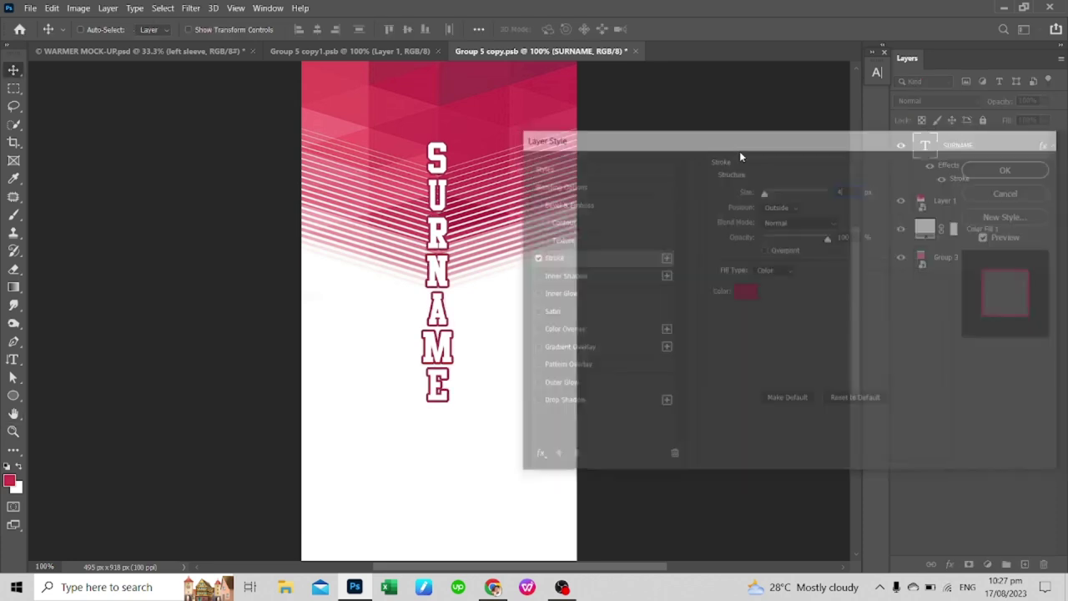
{"action": "key", "text": "ctrl+a"}
{"action": "left_click", "coordinate": [191, 52]}
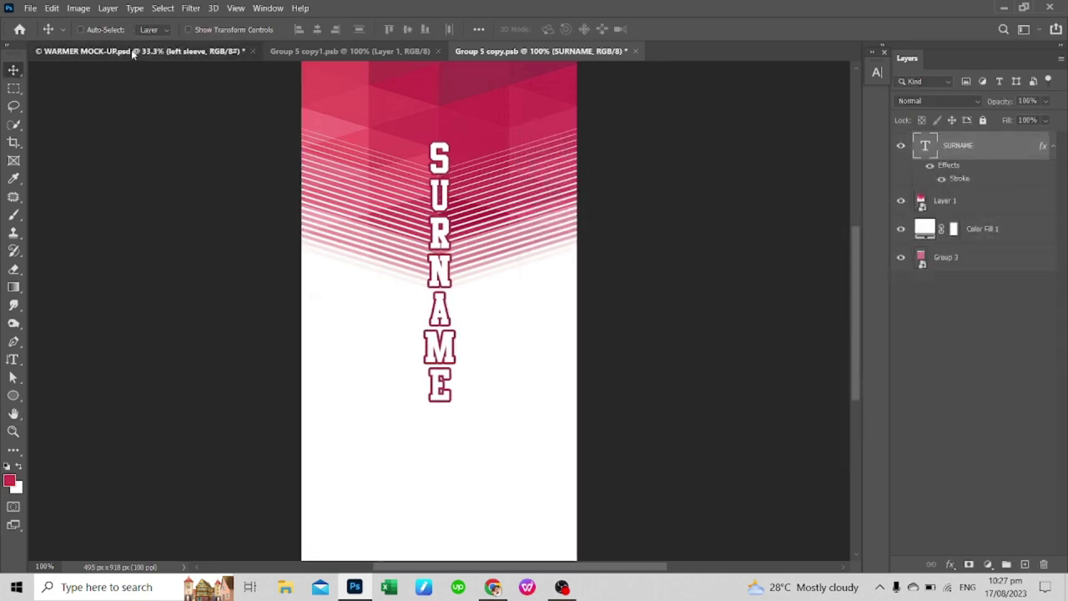
{"action": "left_click", "coordinate": [501, 51]}
{"action": "key", "text": "ctrl+s"}
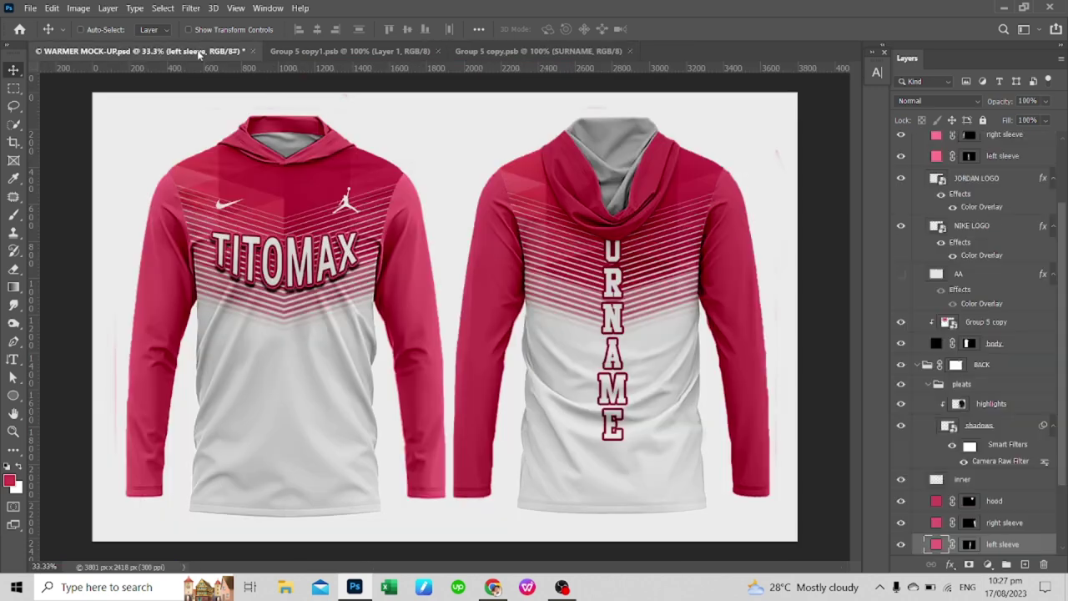
{"action": "left_click", "coordinate": [200, 52]}
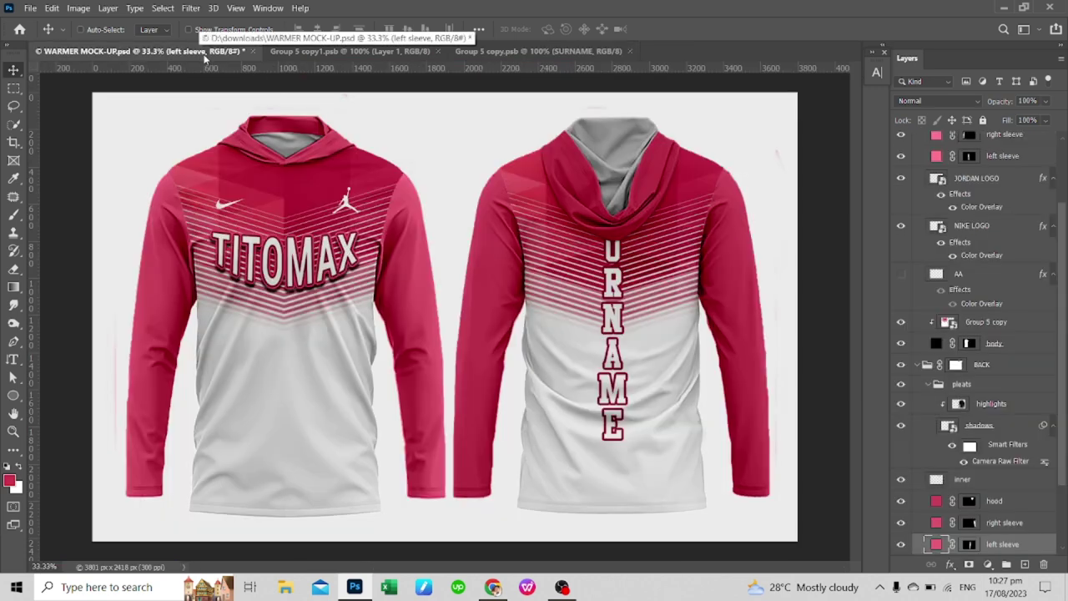
{"action": "left_click", "coordinate": [525, 51]}
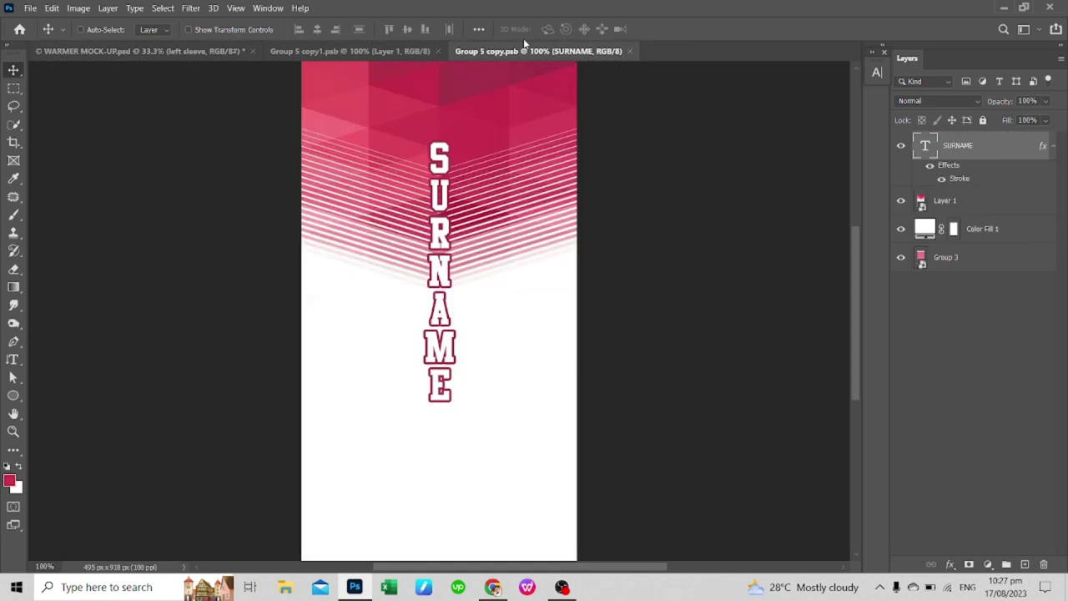
{"action": "key", "text": "ctrl+s"}
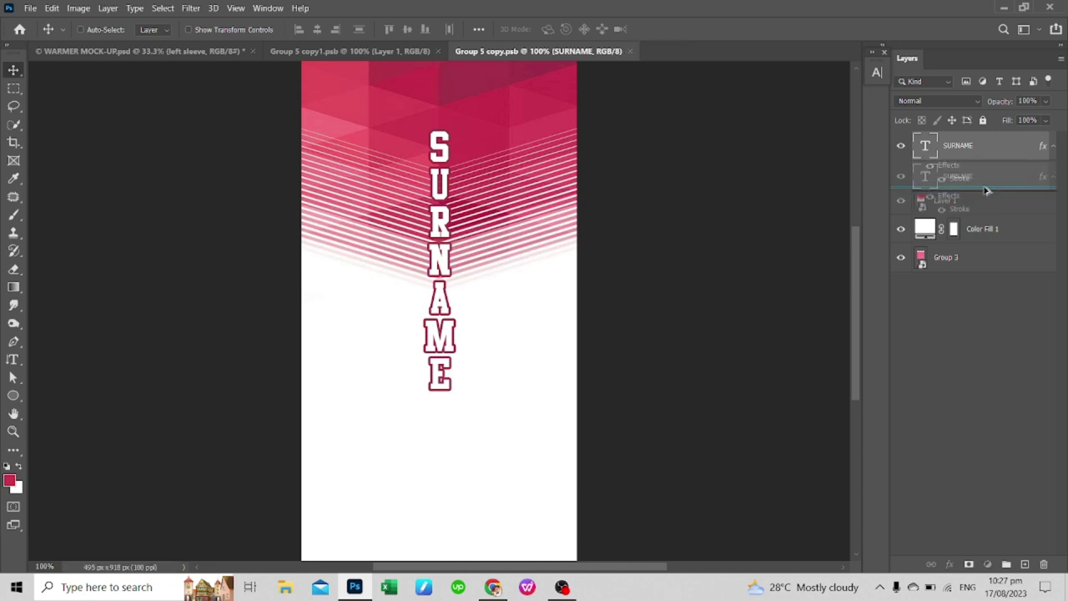
{"action": "left_click_drag", "start_coordinate": [957, 177], "coordinate": [924, 203]}
{"action": "double_click", "coordinate": [923, 201]}
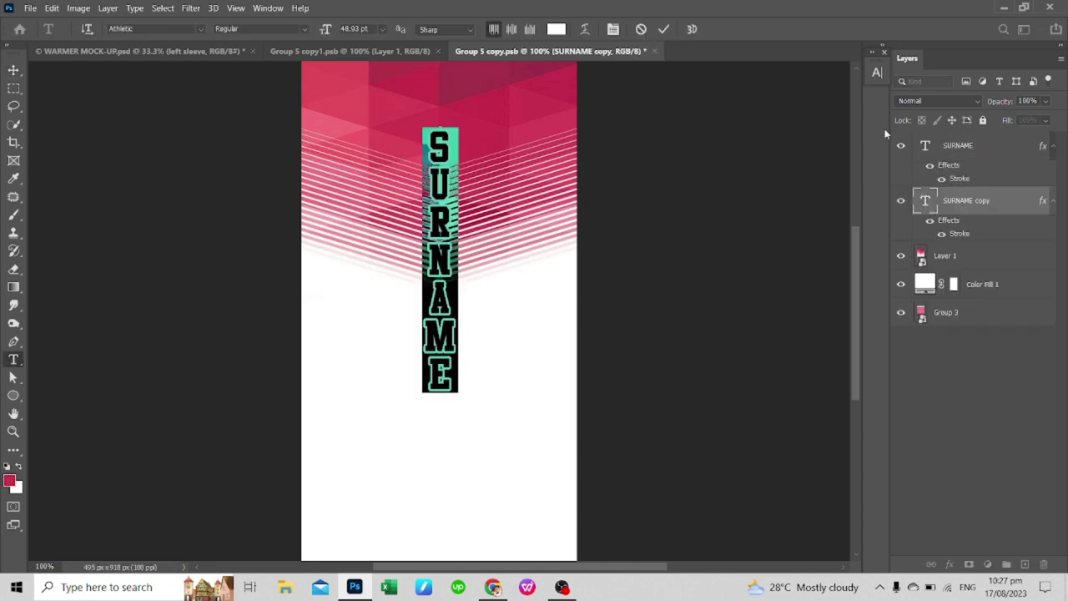
{"action": "key", "text": "Escape"}
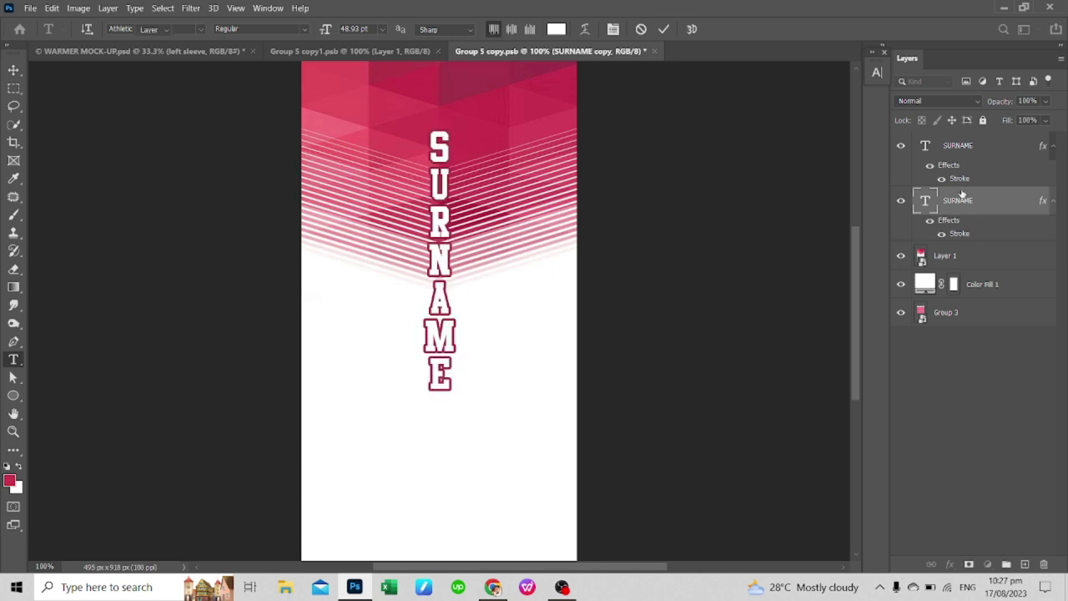
{"action": "key", "text": "Delete"}
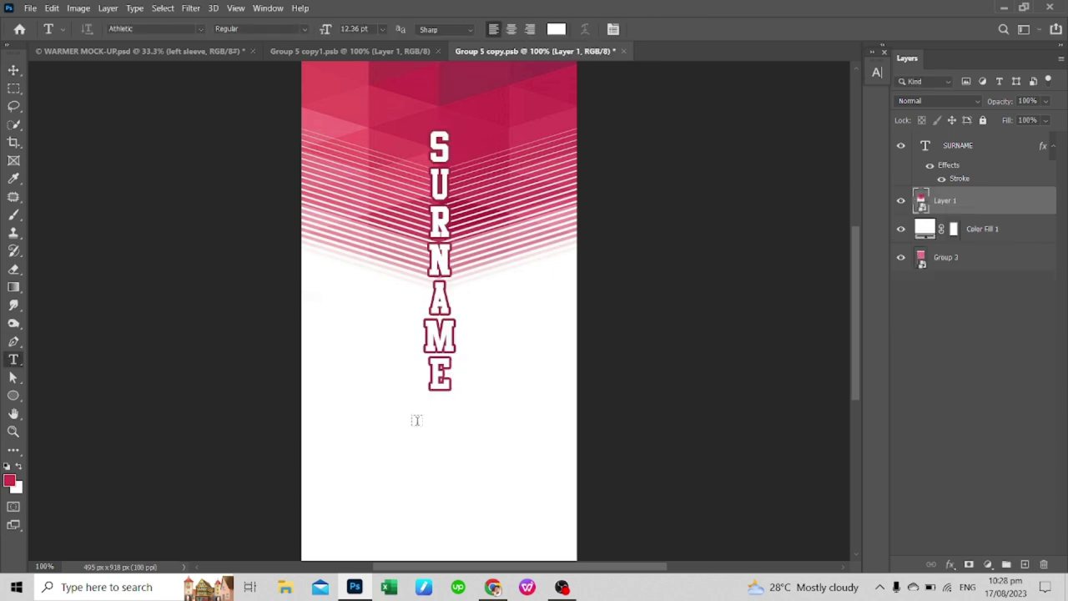
- Add a number 10 with the copied Stroke effect, enlarged and positioned below SURNAME
{"action": "left_click", "coordinate": [416, 419]}
{"action": "left_click", "coordinate": [942, 165]}
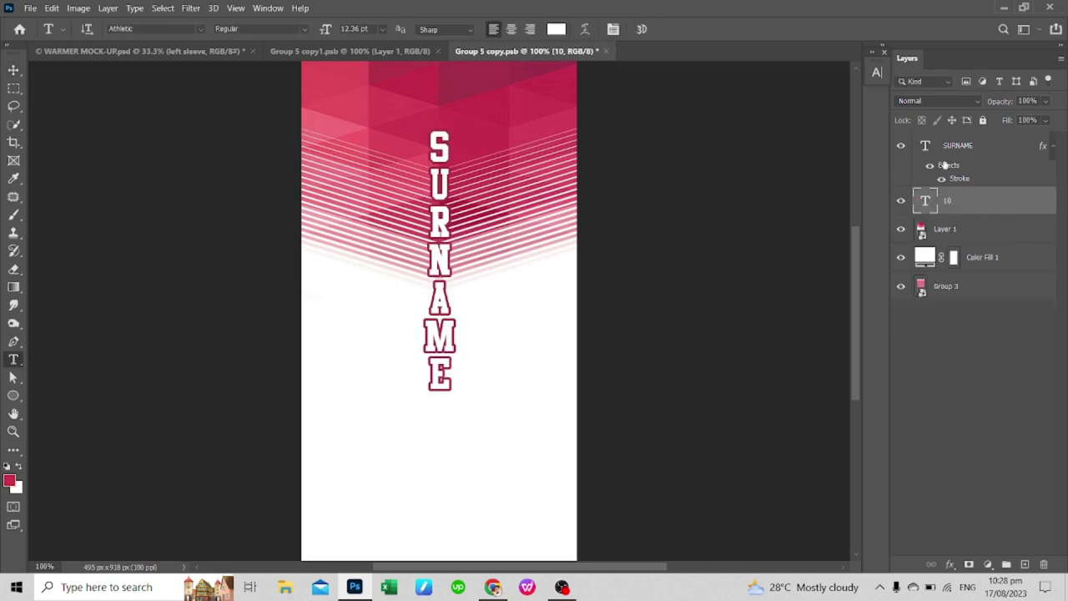
{"action": "left_click_drag", "start_coordinate": [954, 204], "coordinate": [947, 209]}
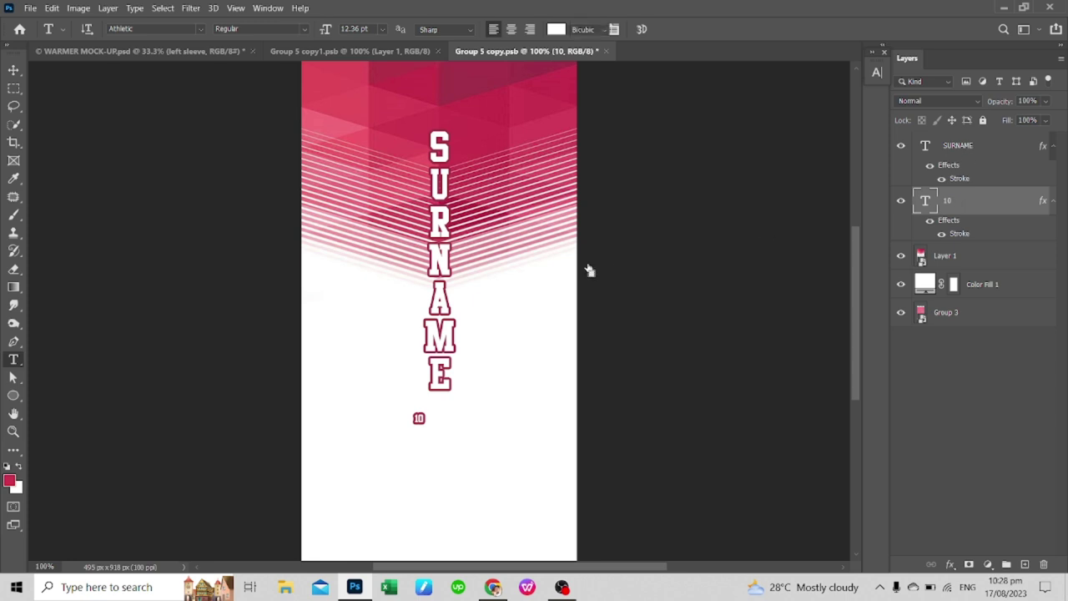
{"action": "key", "text": "ctrl+t"}
{"action": "left_click_drag", "start_coordinate": [425, 412], "coordinate": [467, 371]}
{"action": "mouse_move", "coordinate": [420, 404]}
{"action": "left_mouse_down"}
{"action": "mouse_move", "coordinate": [451, 428]}
{"action": "mouse_move", "coordinate": [465, 390]}
{"action": "left_mouse_up"}
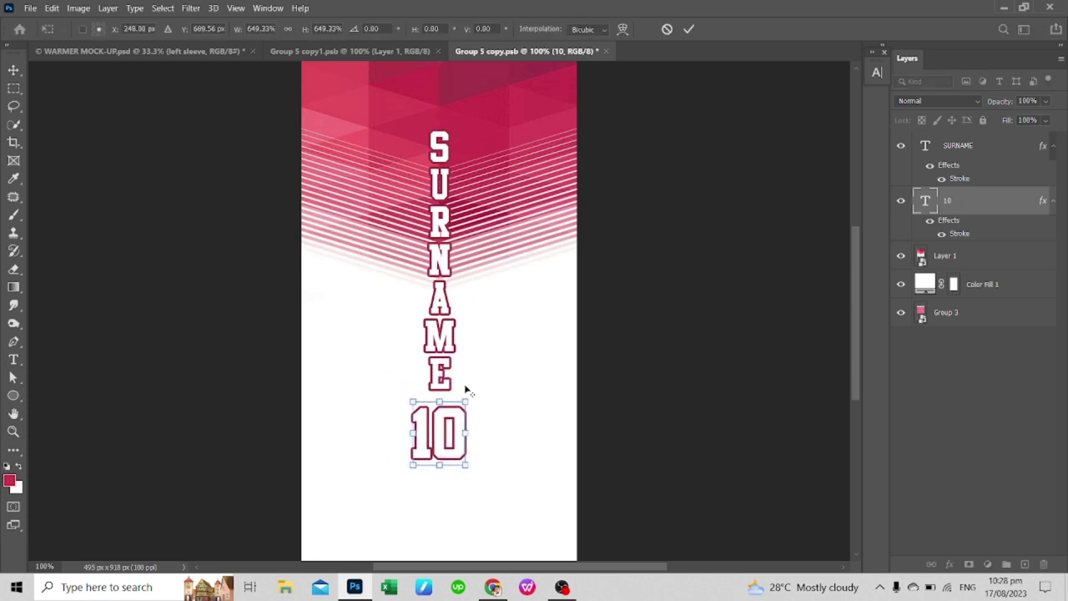
{"action": "key", "text": "Return"}
{"action": "key", "text": "Down"}
{"action": "key", "text": "Down"}
{"action": "key", "text": "Down"}
{"action": "key", "text": "Down"}
{"action": "key", "text": "Down"}
{"action": "key", "text": "Down"}
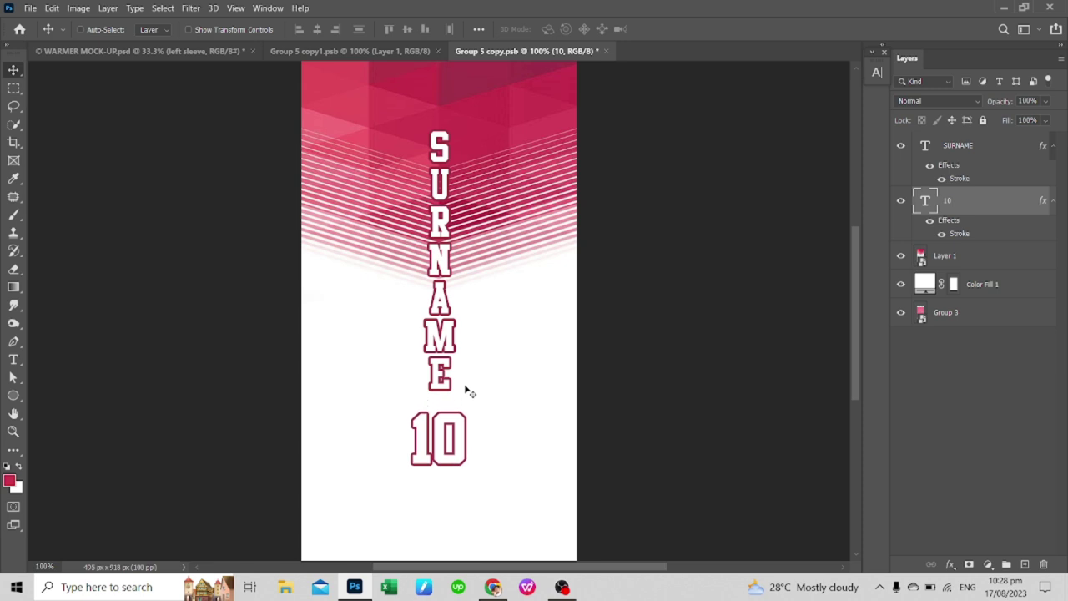
{"action": "key", "text": "shift+Up"}
- Set the 10's text colour to the maroon a52f49 sampled from the chevron pattern
{"action": "left_click", "coordinate": [877, 74]}
{"action": "left_click", "coordinate": [840, 151]}
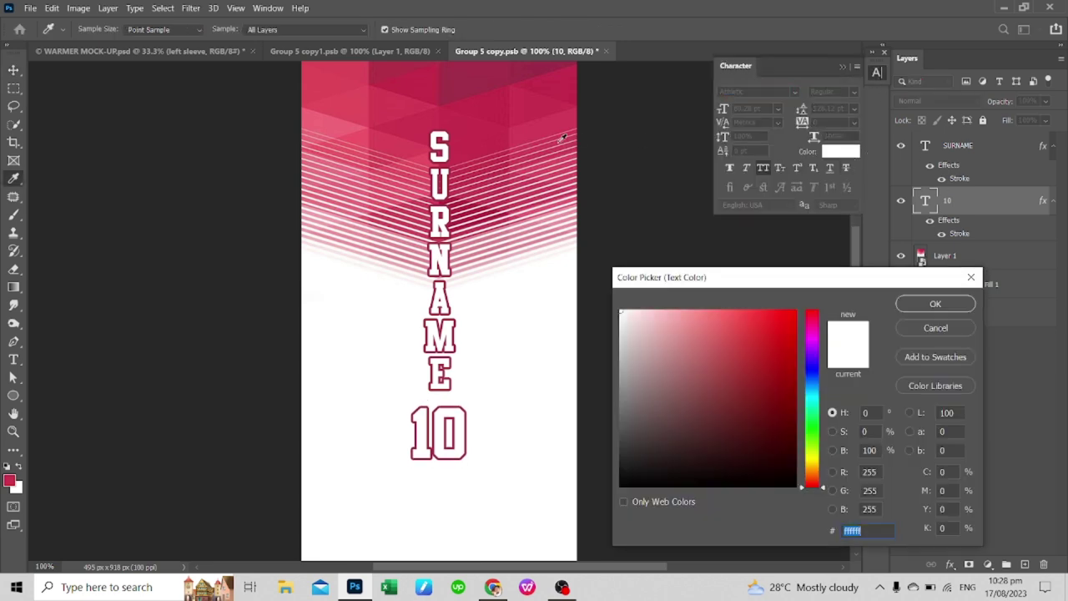
{"action": "left_click", "coordinate": [543, 138]}
{"action": "left_click_drag", "start_coordinate": [667, 334], "coordinate": [629, 486]}
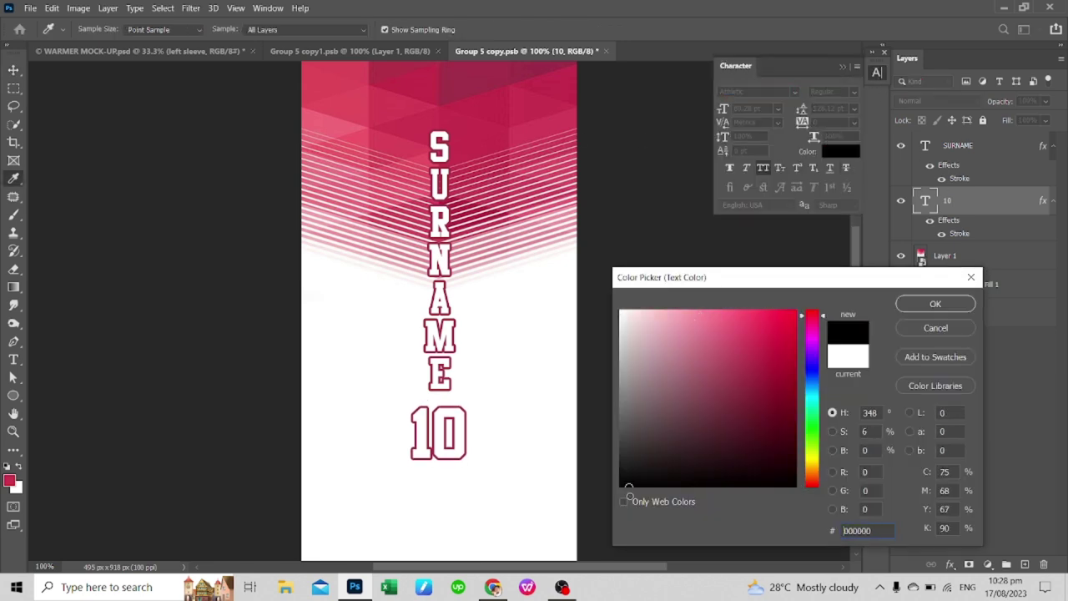
{"action": "left_click_drag", "start_coordinate": [517, 92], "coordinate": [542, 65]}
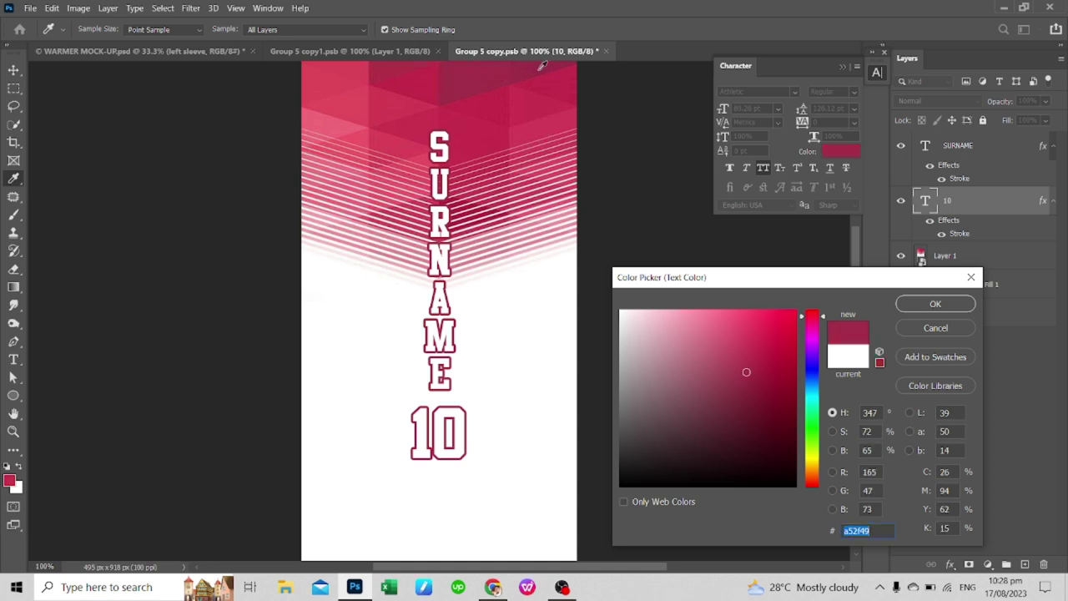
{"action": "left_click", "coordinate": [929, 306]}
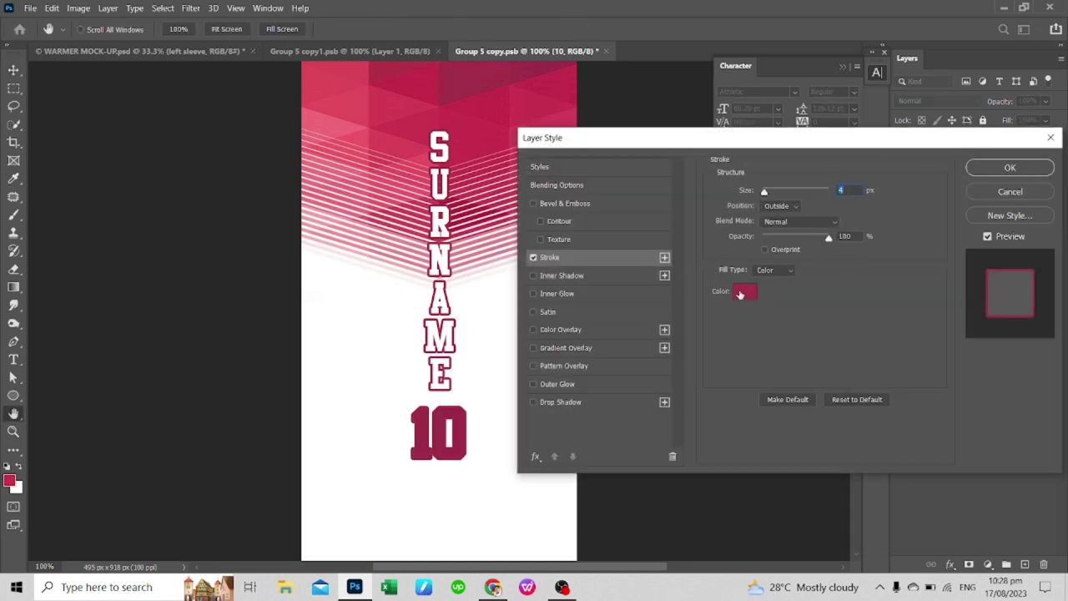
- Change the 10's outline colour to white (ffffff) and duplicate the 10 layer
{"action": "left_click", "coordinate": [739, 294]}
{"action": "left_click", "coordinate": [641, 310]}
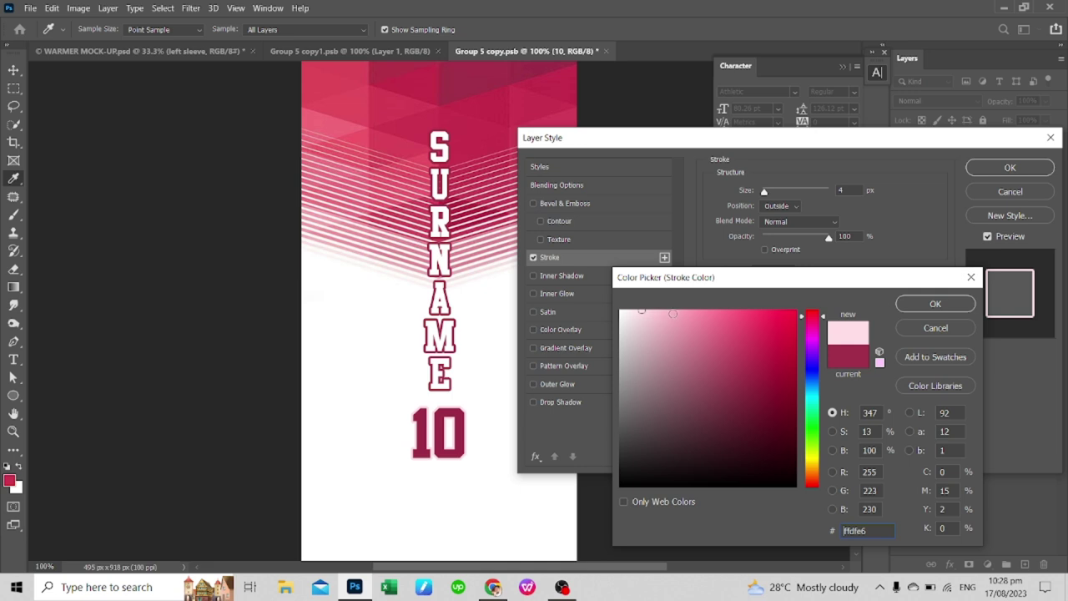
{"action": "left_click", "coordinate": [619, 368]}
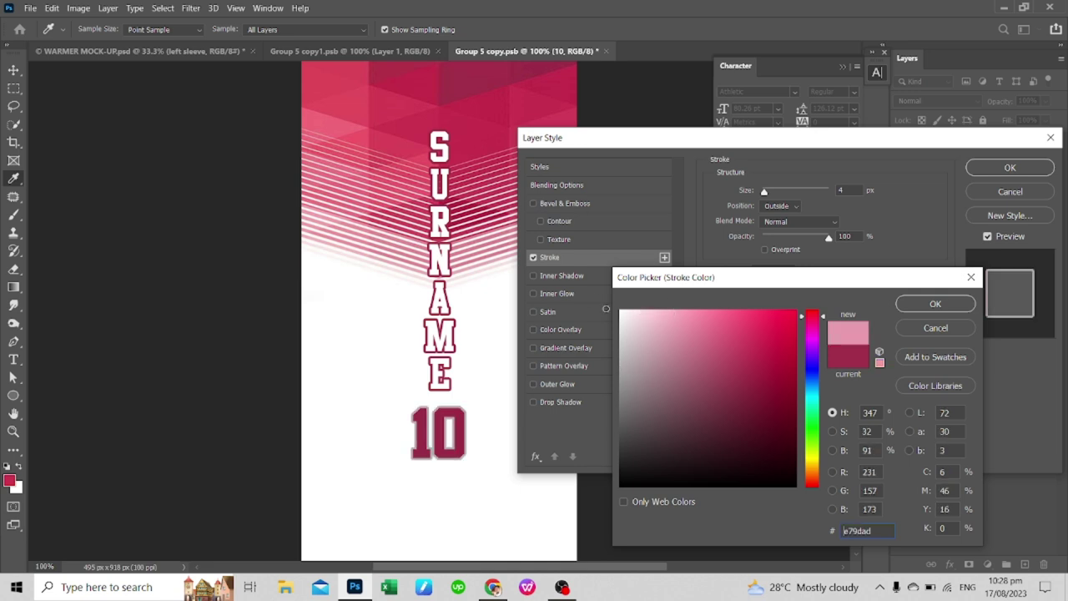
{"action": "type", "text": "ffffff"}
{"action": "left_click", "coordinate": [935, 303]}
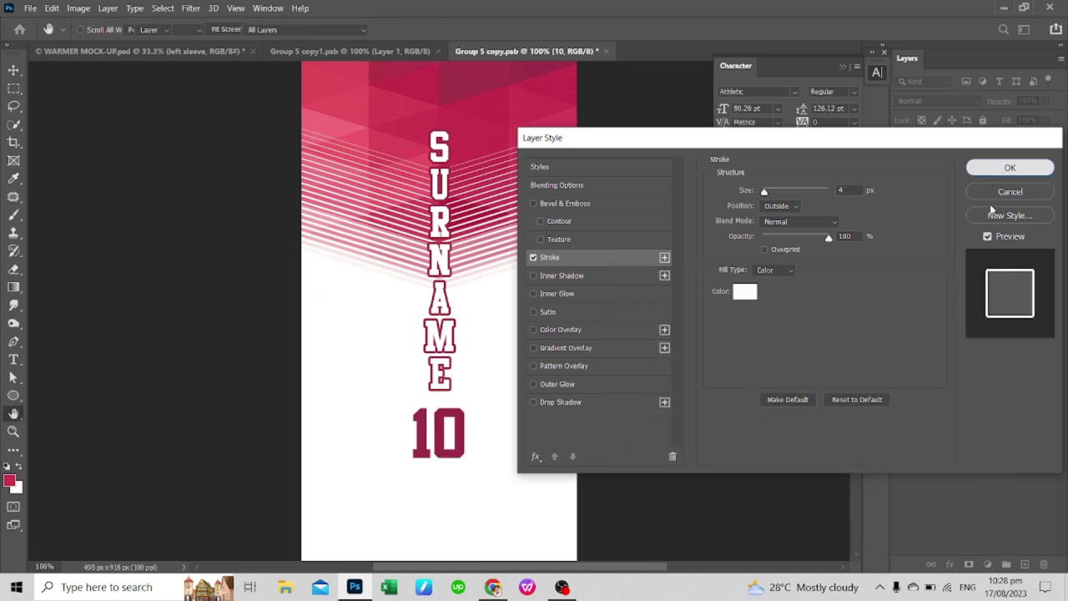
{"action": "left_click", "coordinate": [1009, 167]}
{"action": "left_click_drag", "start_coordinate": [970, 224], "coordinate": [942, 298]}
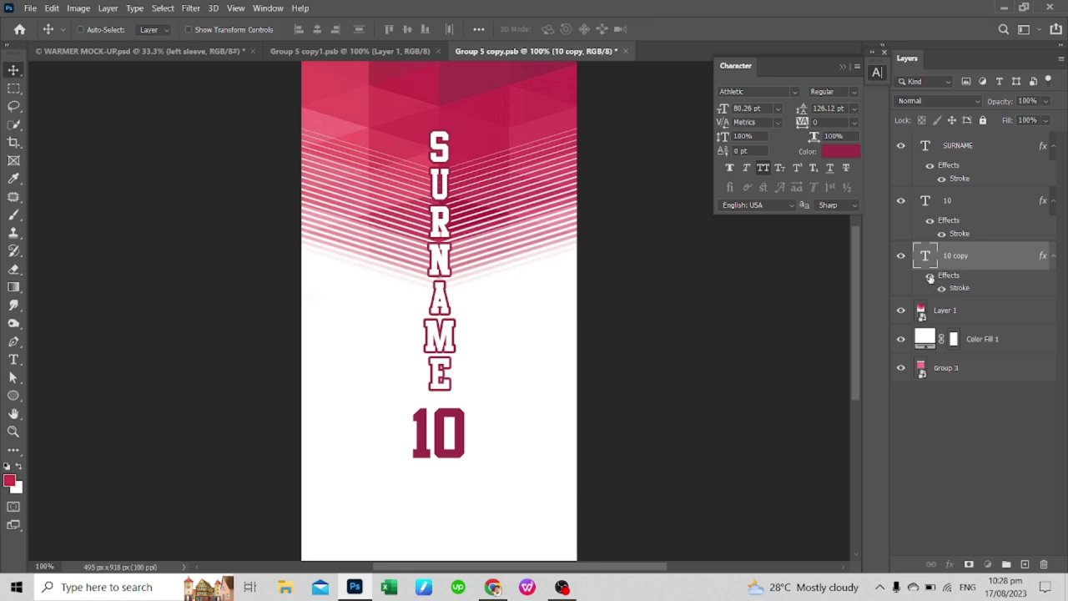
- Hide the copy's outline, make its text white, then rasterize it and apply a Minimum filter
{"action": "left_click", "coordinate": [929, 278]}
{"action": "left_click", "coordinate": [840, 151]}
{"action": "type", "text": "ffffff"}
{"action": "left_click", "coordinate": [935, 303]}
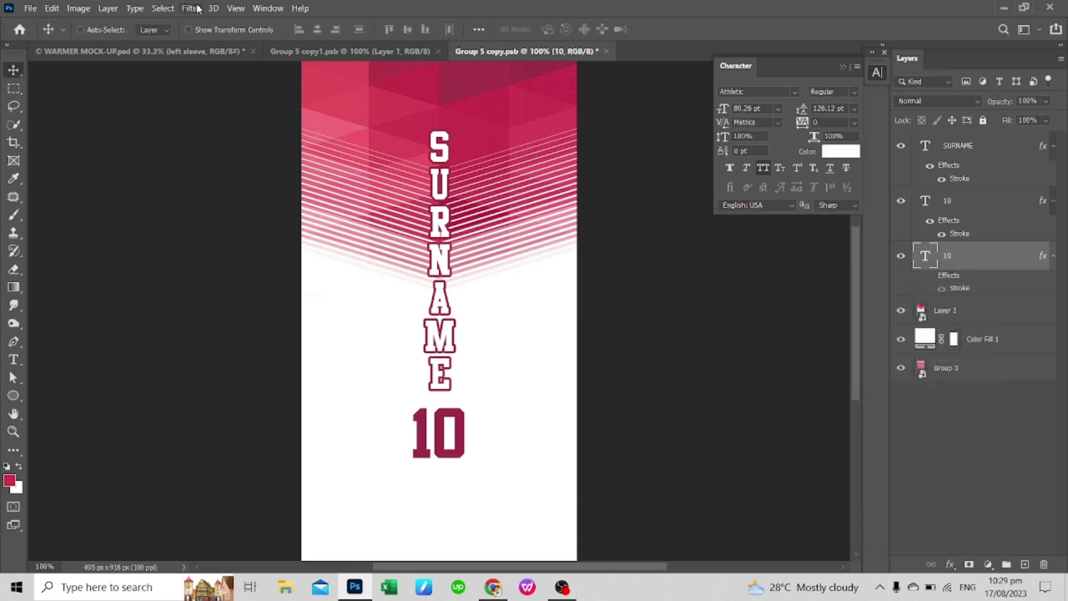
{"action": "left_click", "coordinate": [191, 8]}
{"action": "left_click", "coordinate": [392, 324]}
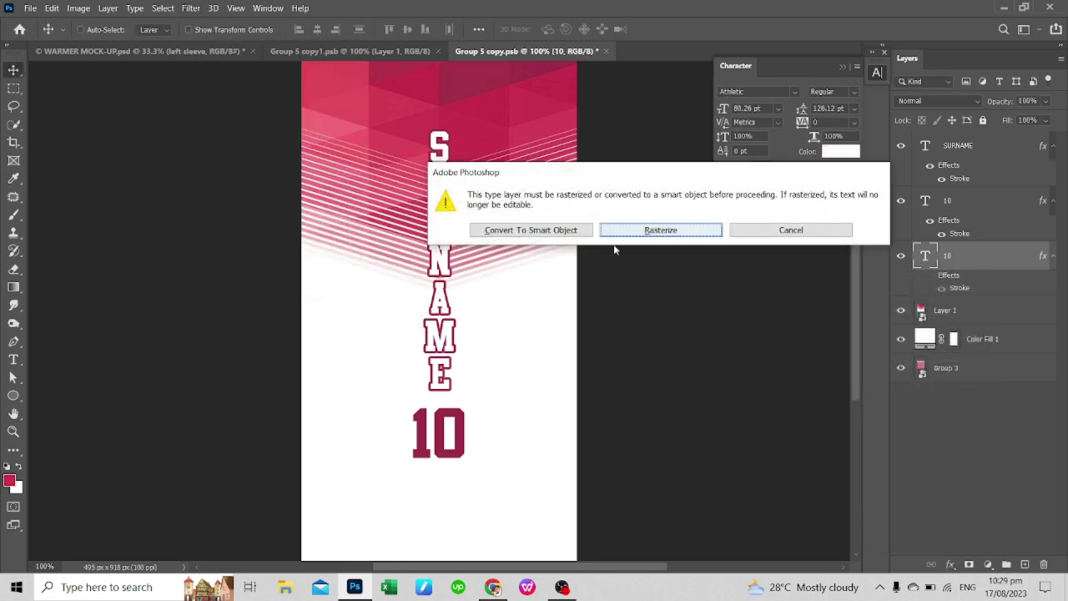
{"action": "left_click", "coordinate": [615, 231]}
{"action": "mouse_move", "coordinate": [589, 428]}
{"action": "left_mouse_down"}
{"action": "mouse_move", "coordinate": [605, 431]}
{"action": "mouse_move", "coordinate": [585, 428]}
{"action": "left_mouse_up"}
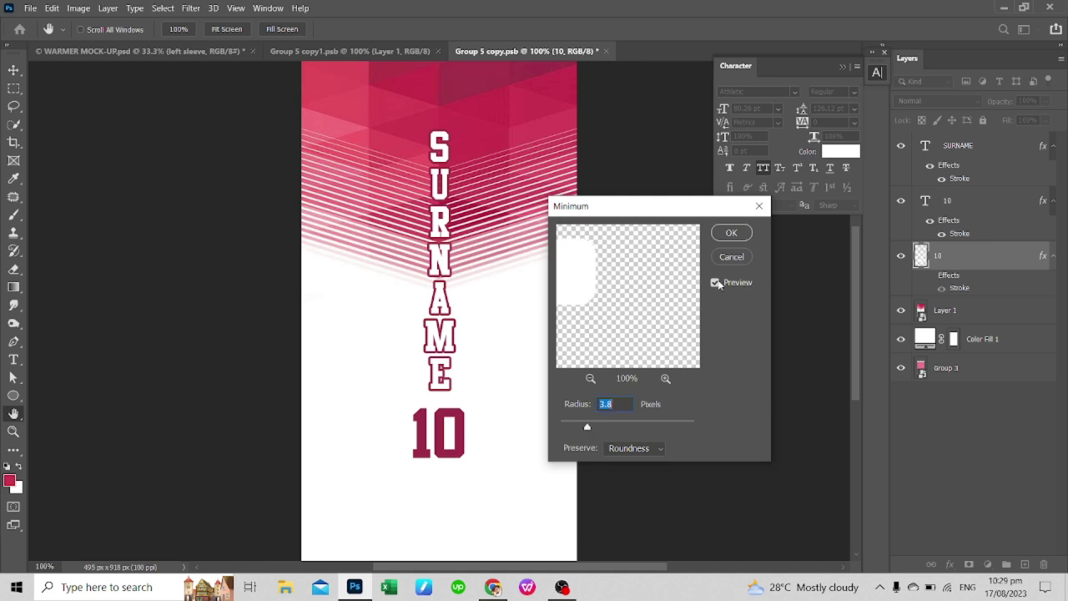
{"action": "left_click", "coordinate": [731, 233]}
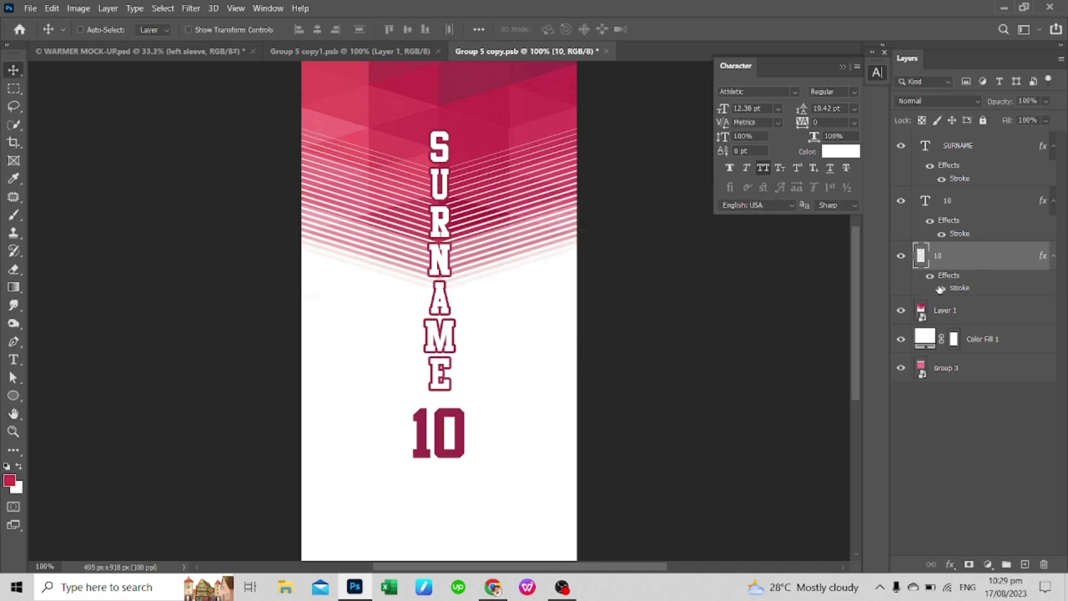
- Give the backing 10 layer a maroon Color Overlay sampled from the design
{"action": "double_click", "coordinate": [948, 278]}
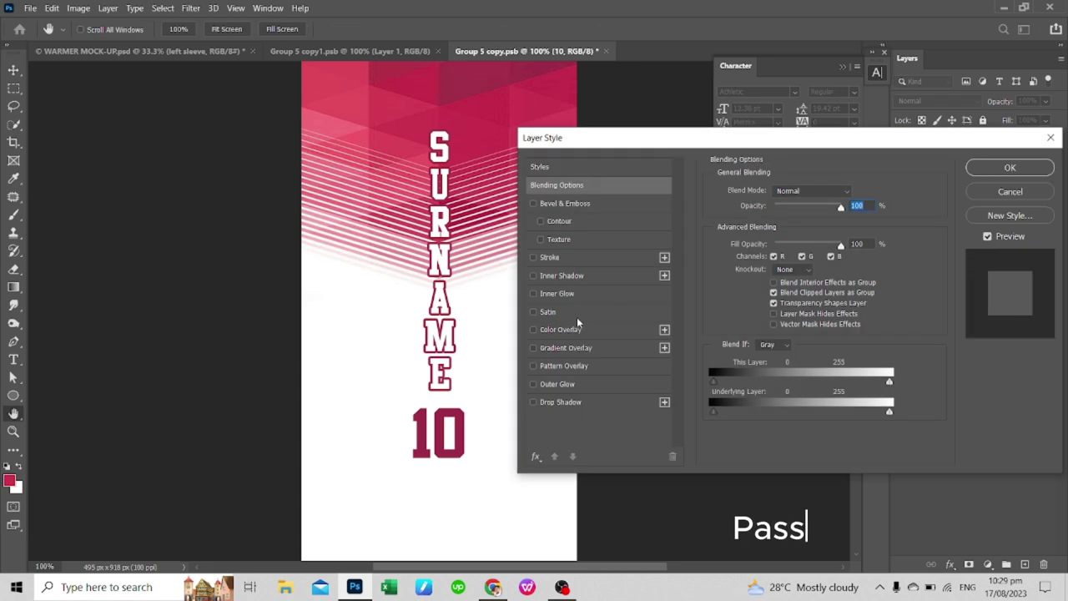
{"action": "left_click", "coordinate": [605, 327]}
{"action": "left_click", "coordinate": [853, 192]}
{"action": "left_click", "coordinate": [505, 86]}
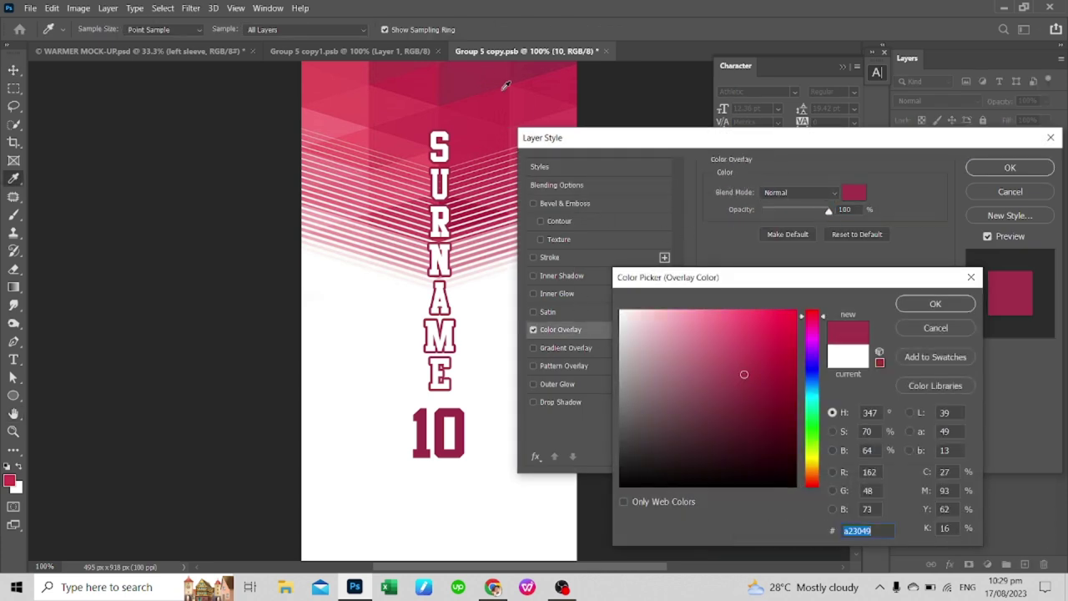
{"action": "left_click", "coordinate": [955, 307]}
{"action": "left_click", "coordinate": [1003, 167]}
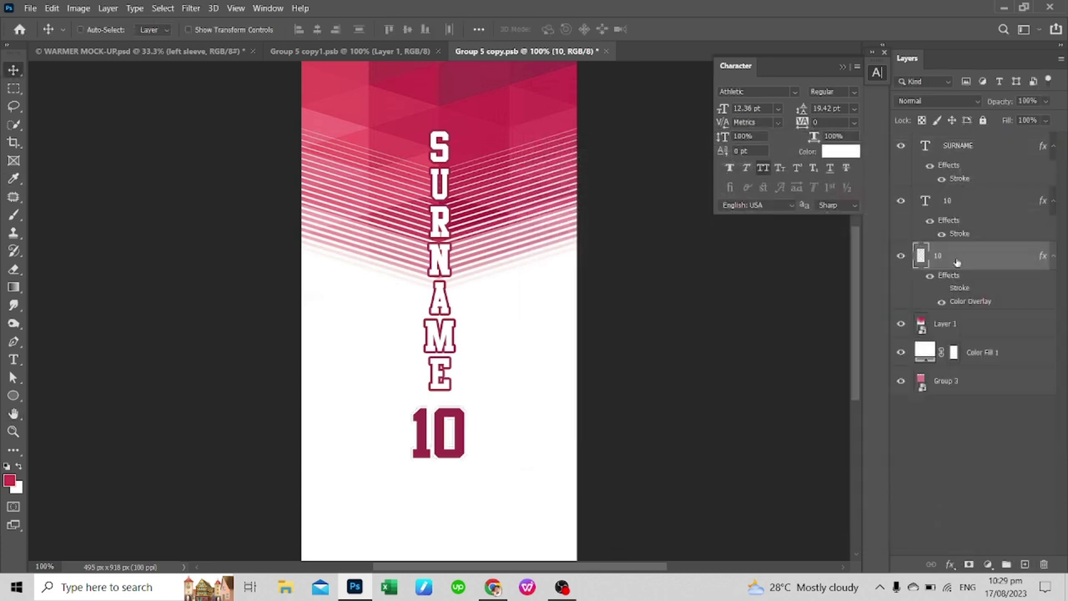
- Spread the backing 10 with Minimum at 3.3 px radius, preserving Roundness
{"action": "left_click", "coordinate": [190, 8]}
{"action": "mouse_move", "coordinate": [201, 271]}
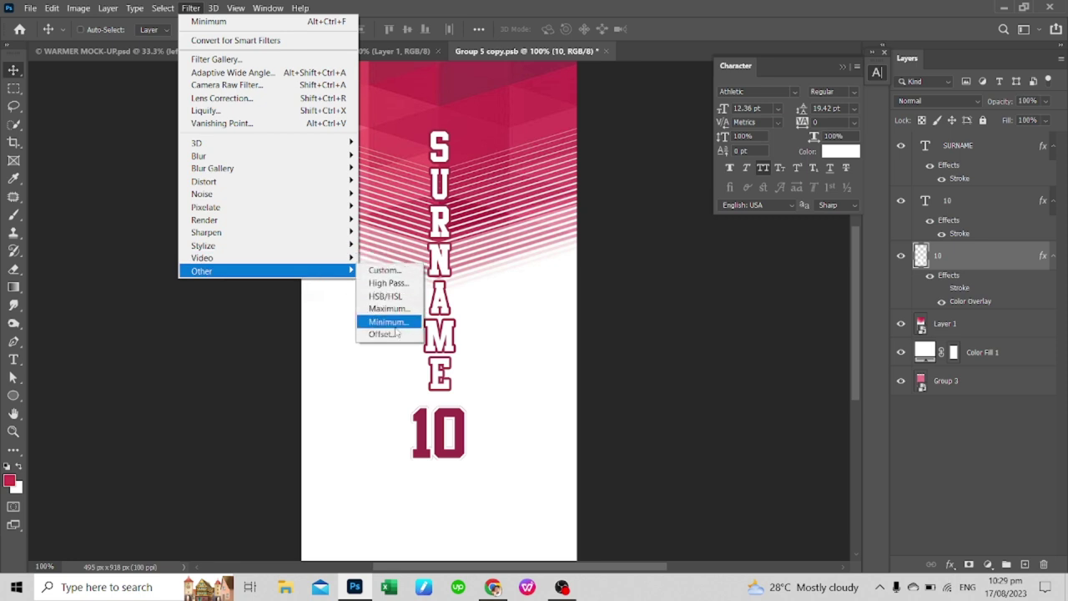
{"action": "left_click", "coordinate": [390, 322]}
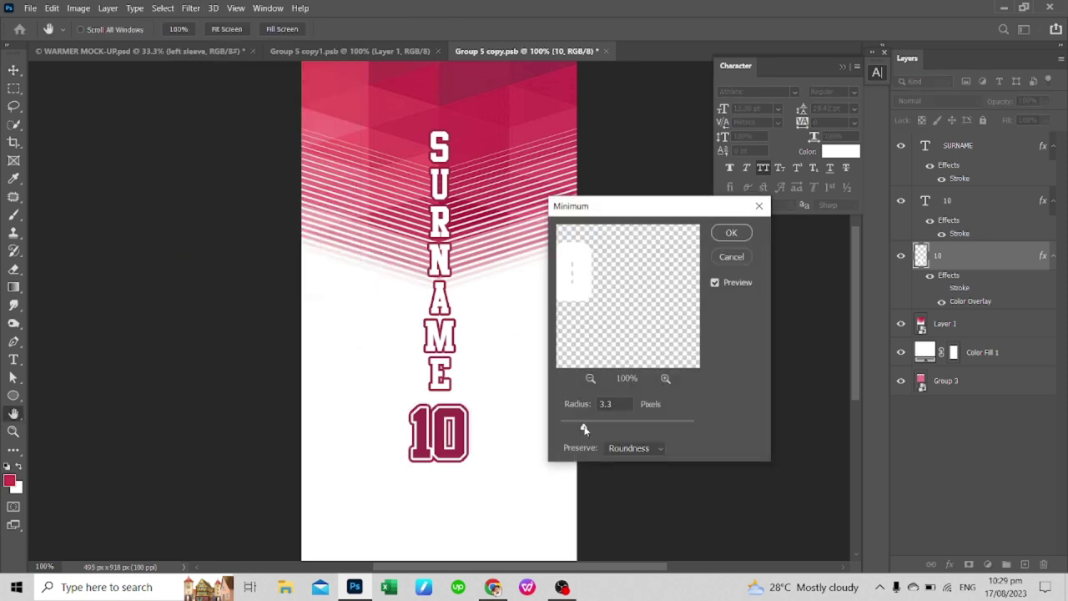
{"action": "left_click", "coordinate": [630, 448]}
{"action": "left_click", "coordinate": [618, 459]}
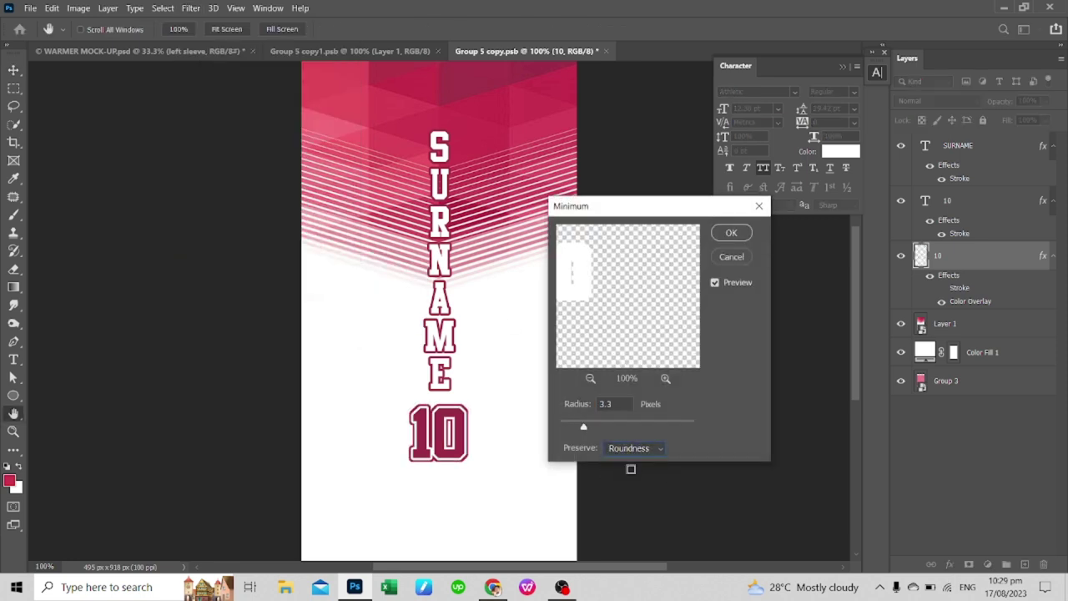
{"action": "left_click", "coordinate": [731, 233]}
- Select both 10 layers, save the .psb, and check the result in the WARMER MOCK-UP
{"action": "key", "text": "v"}
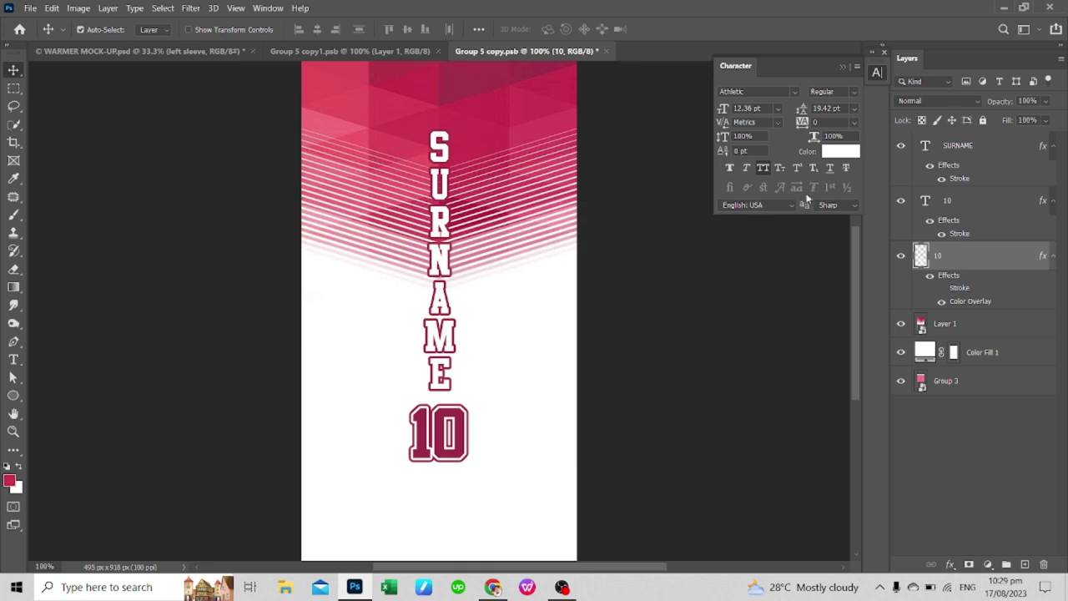
{"action": "key", "text": "ctrl+a"}
{"action": "key", "text": "t"}
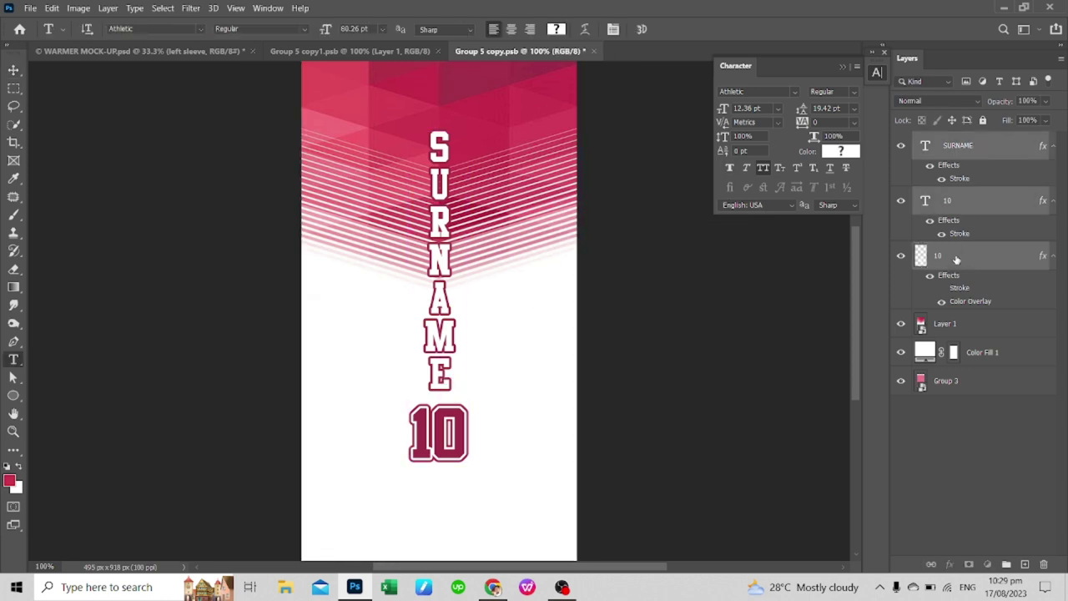
{"action": "left_click", "coordinate": [958, 260]}
{"action": "left_click", "coordinate": [975, 200], "text": "shift"}
{"action": "key", "text": "v"}
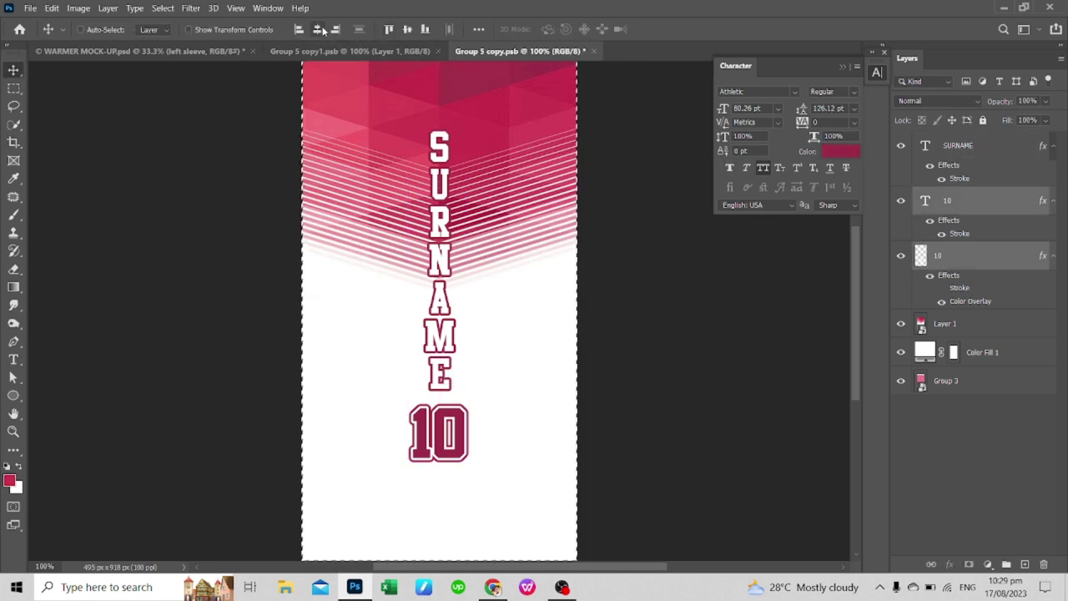
{"action": "key", "text": "ctrl+d"}
{"action": "key", "text": "ctrl+s"}
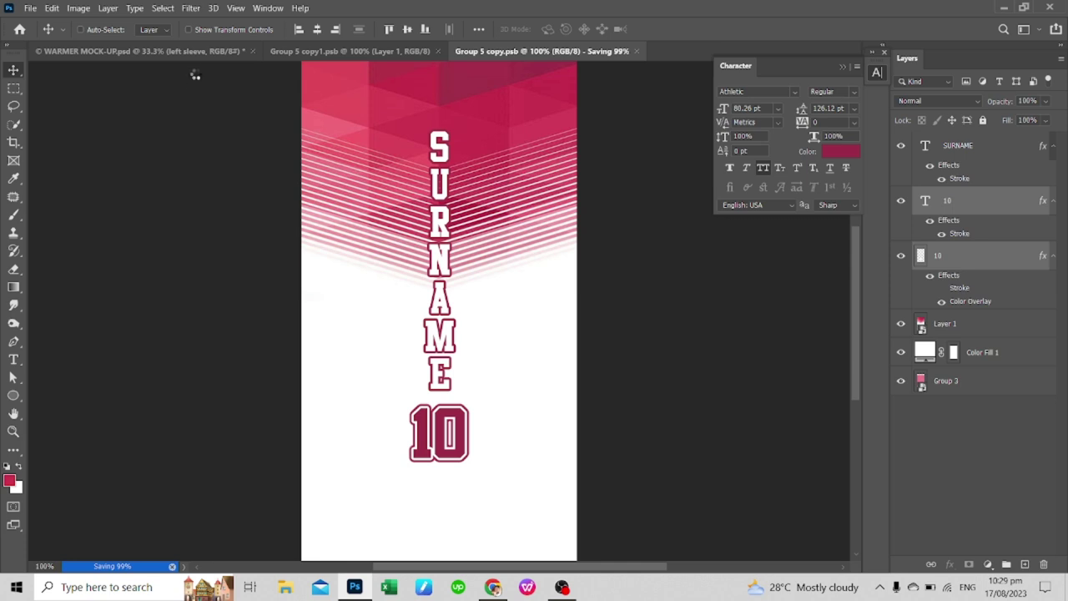
{"action": "left_click", "coordinate": [200, 51]}
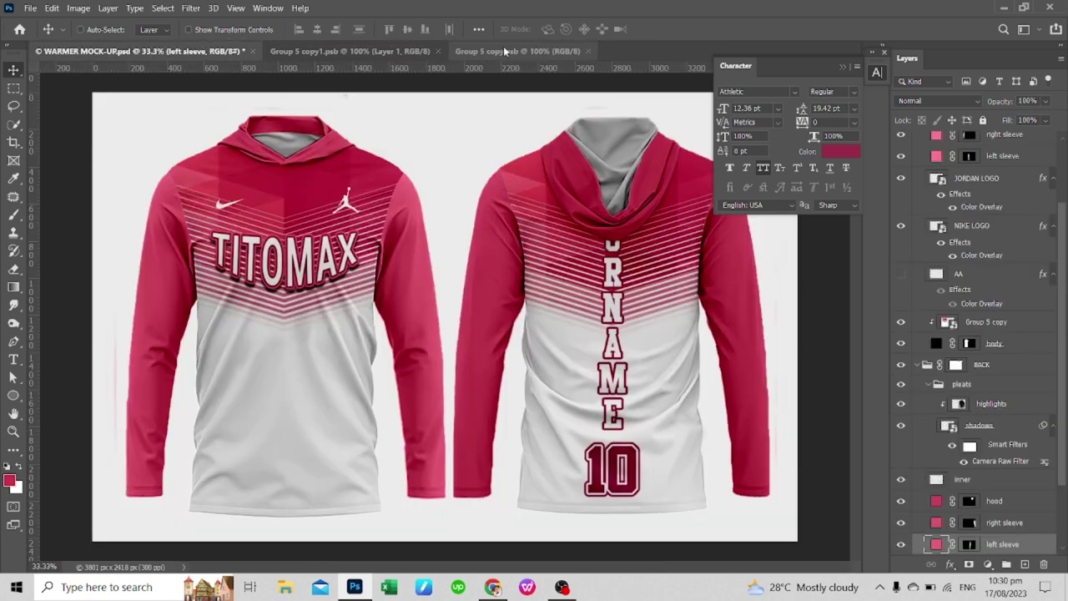
{"action": "left_click", "coordinate": [507, 51]}
- Scale the vertical SURNAME text down slightly from its bottom and corner
{"action": "left_click", "coordinate": [958, 146]}
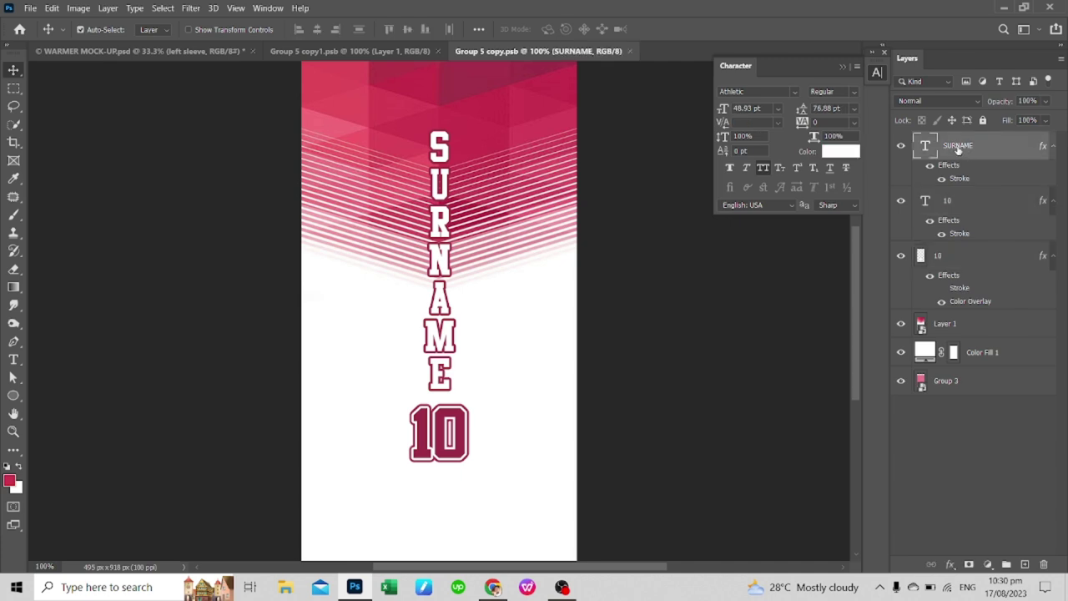
{"action": "key", "text": "ctrl+t"}
{"action": "left_click_drag", "start_coordinate": [439, 395], "coordinate": [440, 386]}
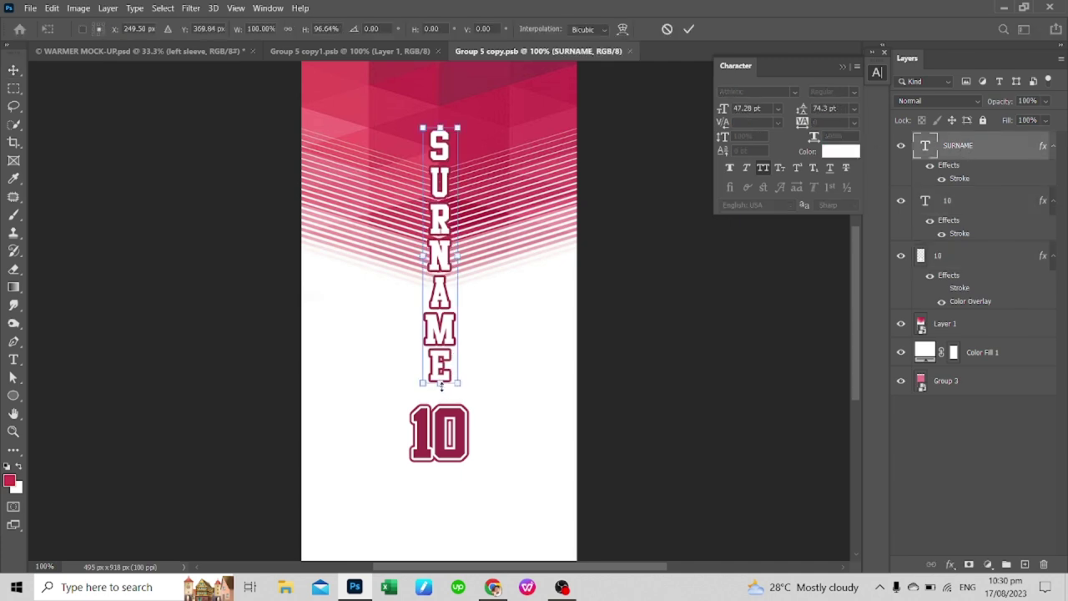
{"action": "left_click_drag", "start_coordinate": [457, 128], "coordinate": [455, 131]}
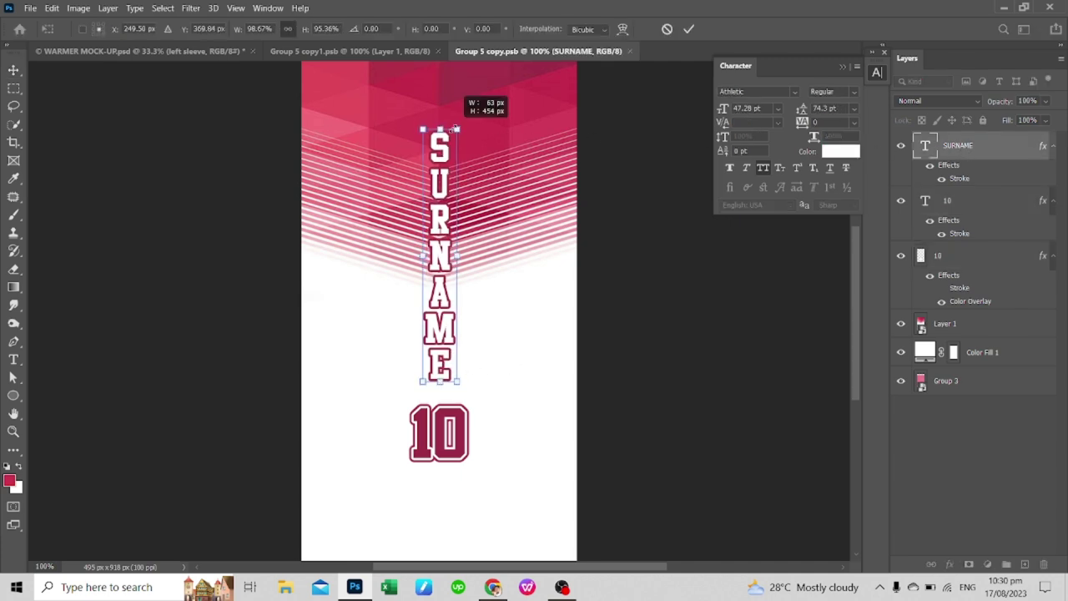
{"action": "key", "text": "Return"}
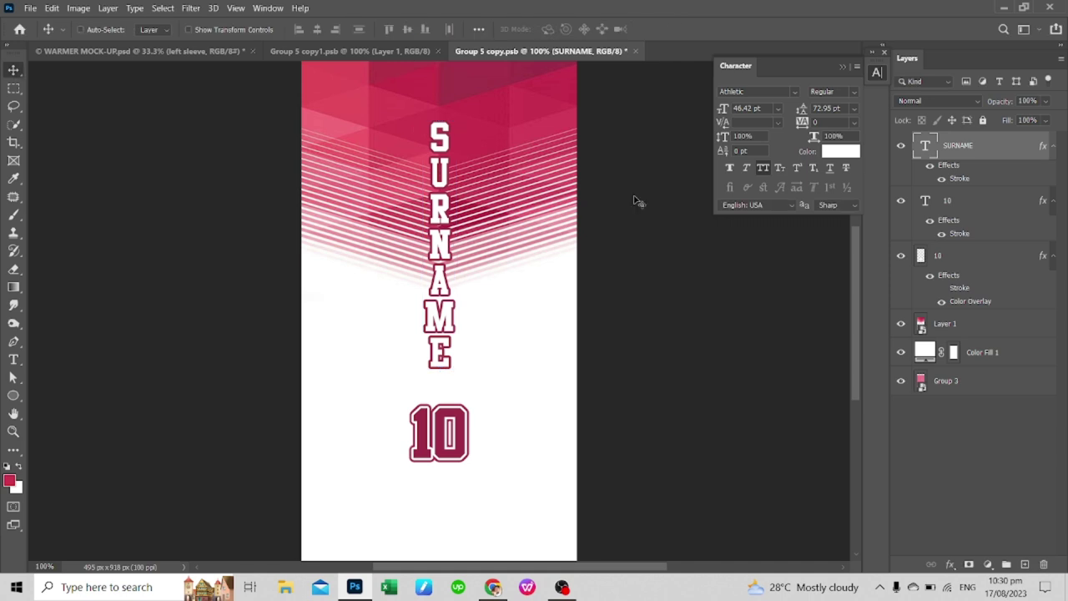
- Nudge the backing 10 layer slightly left for an offset shadow, then save
{"action": "left_click", "coordinate": [954, 200]}
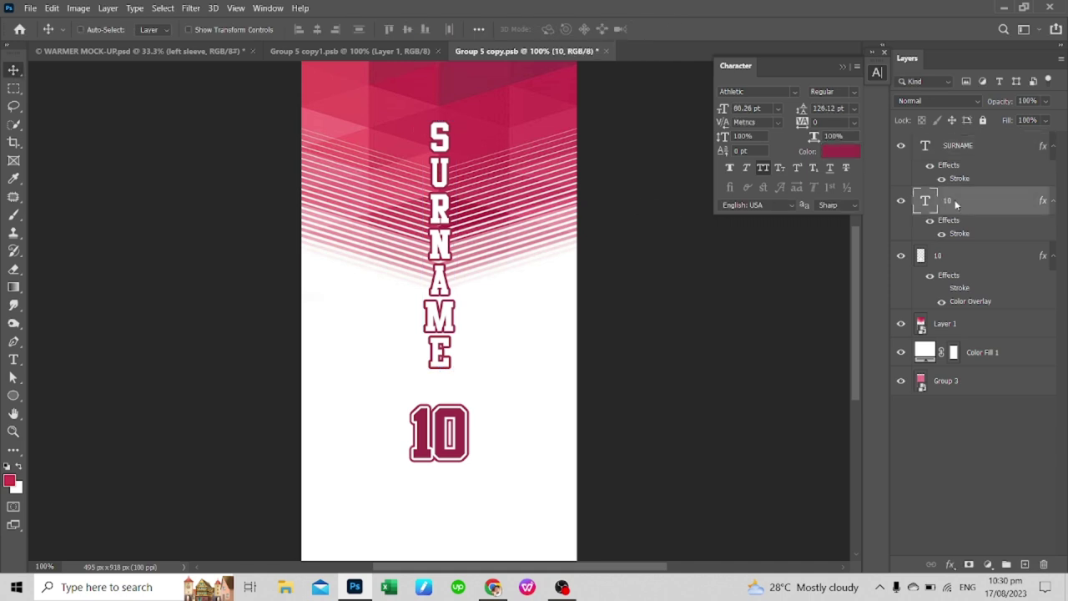
{"action": "left_click", "coordinate": [950, 256], "text": "shift"}
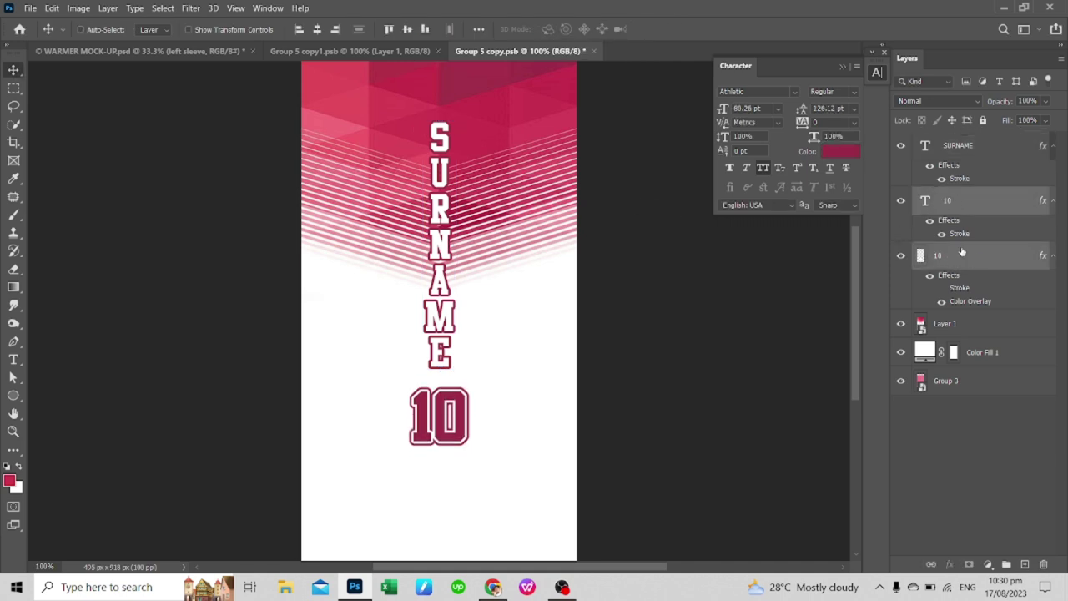
{"action": "left_click", "coordinate": [977, 256]}
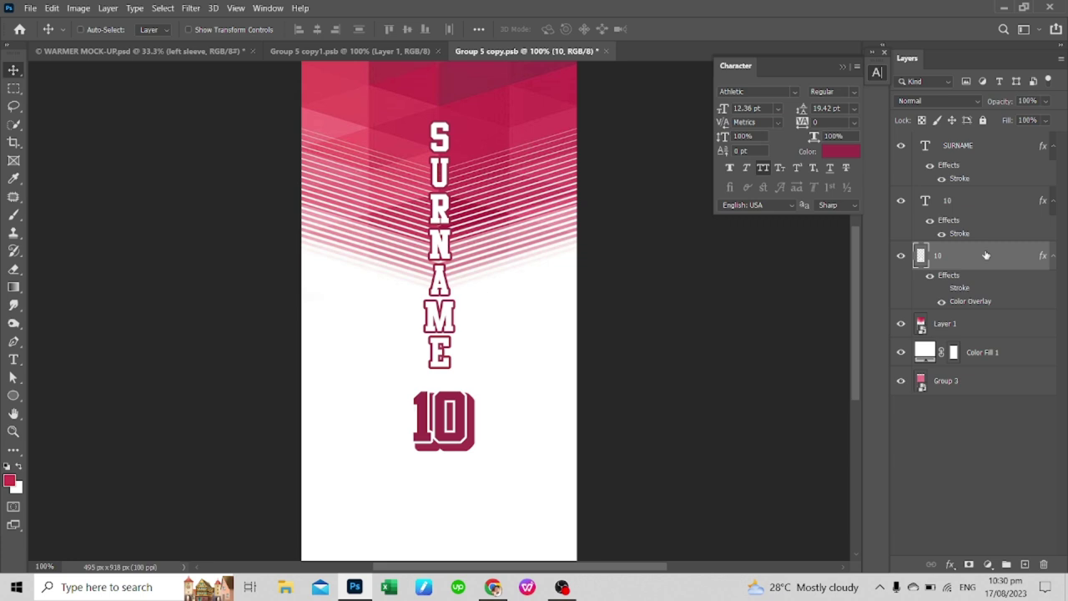
{"action": "key", "text": "Left"}
{"action": "key", "text": "Left"}
{"action": "key", "text": "Left"}
{"action": "key", "text": "Left"}
{"action": "key", "text": "Left"}
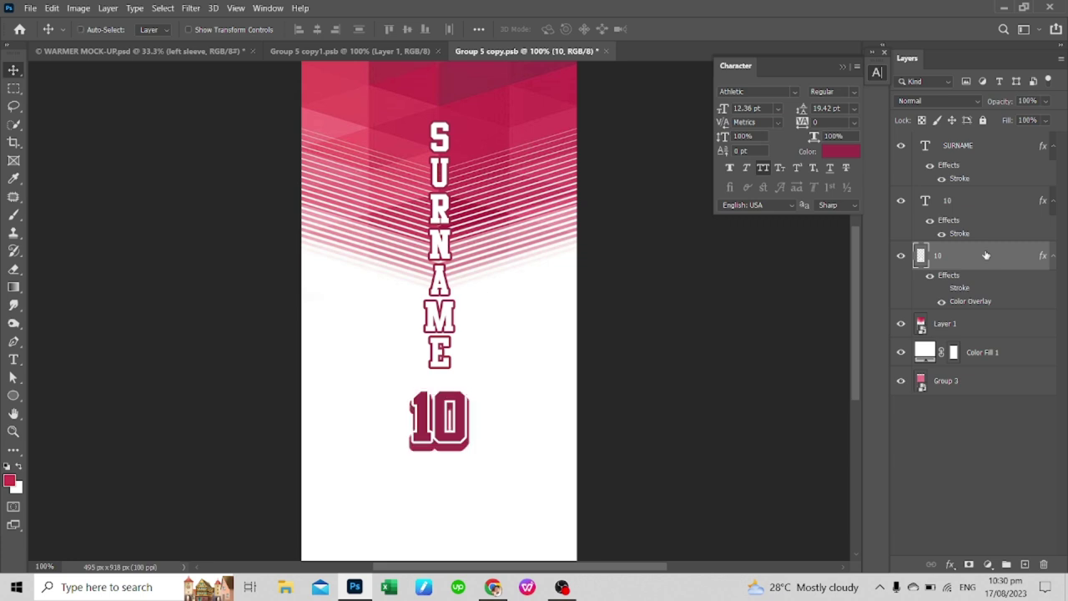
{"action": "key", "text": "Right"}
{"action": "key", "text": "Left"}
{"action": "key", "text": "ctrl+s"}
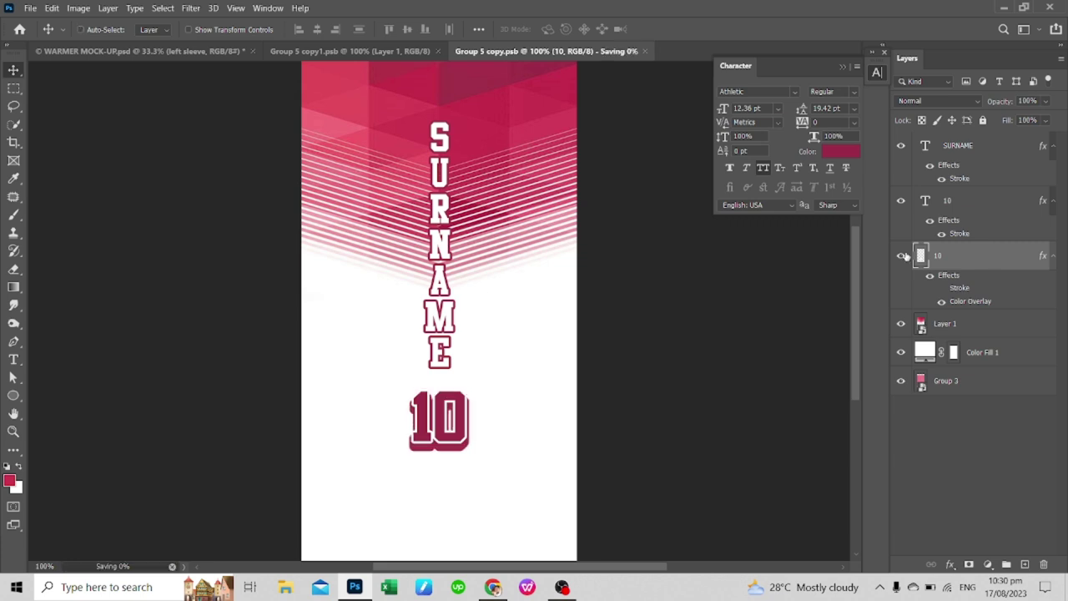
- Reconfirm the 10's text colour, move its backing layer up one pixel, and save
{"action": "left_click", "coordinate": [158, 51]}
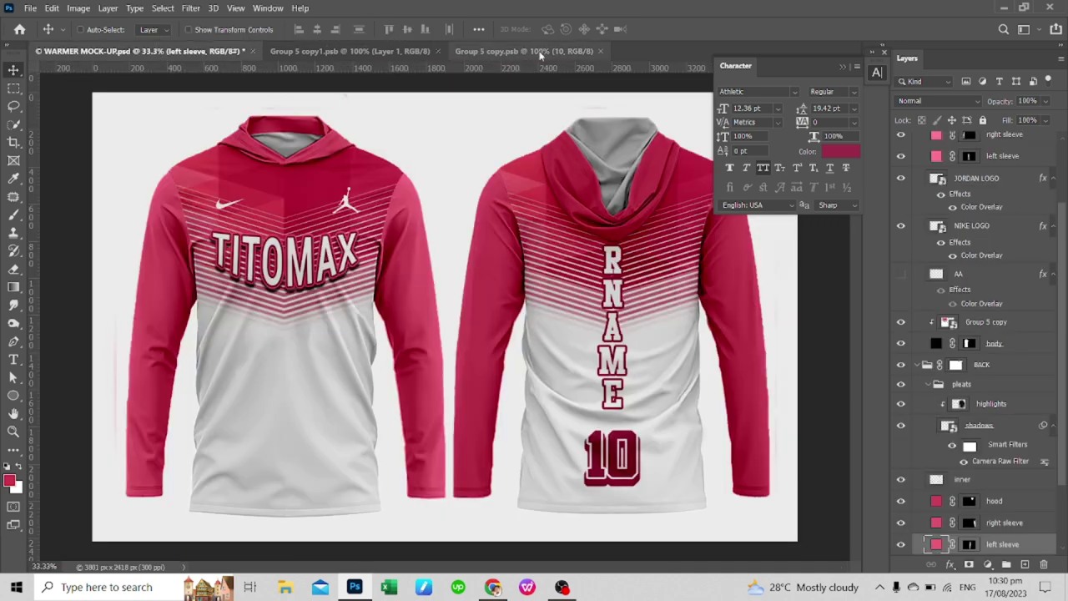
{"action": "left_click", "coordinate": [524, 51]}
{"action": "left_click", "coordinate": [951, 201]}
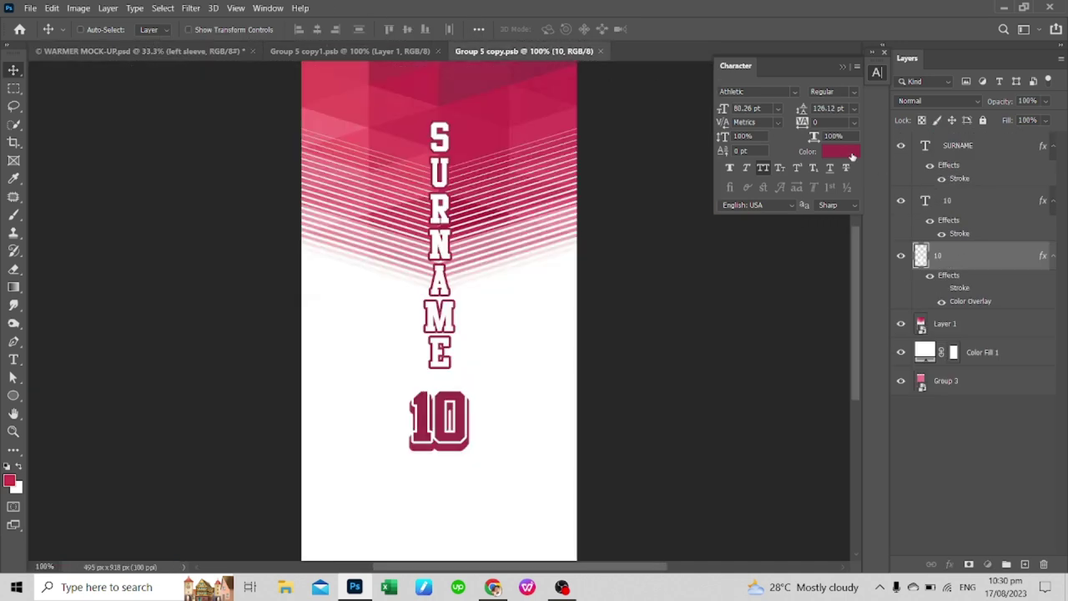
{"action": "left_click", "coordinate": [840, 151]}
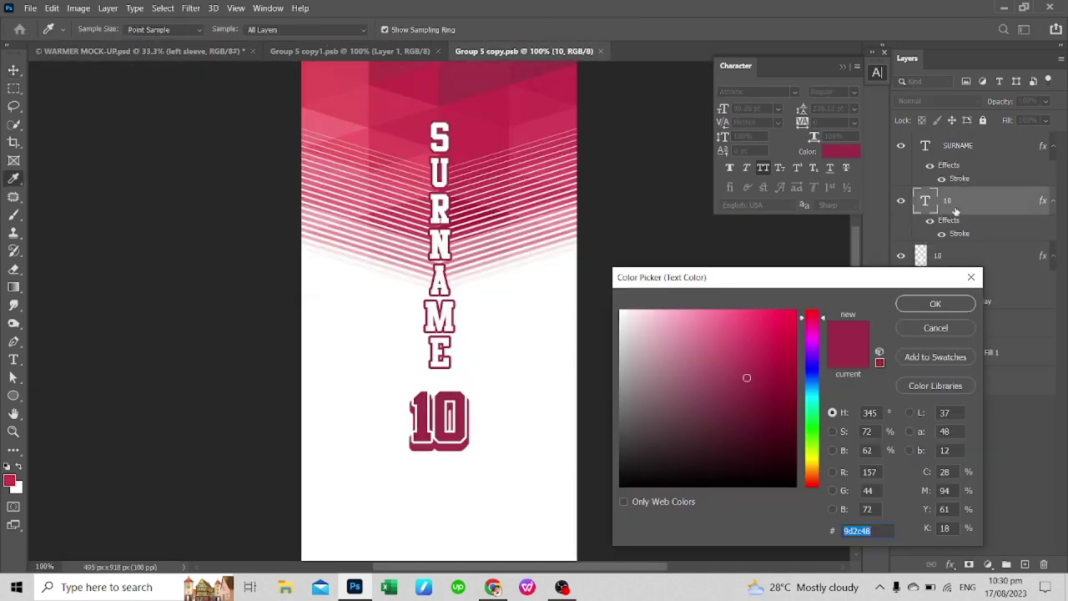
{"action": "left_click", "coordinate": [925, 307]}
{"action": "left_click", "coordinate": [954, 260]}
{"action": "key", "text": "Up"}
{"action": "key", "text": "Up"}
{"action": "key", "text": "Up"}
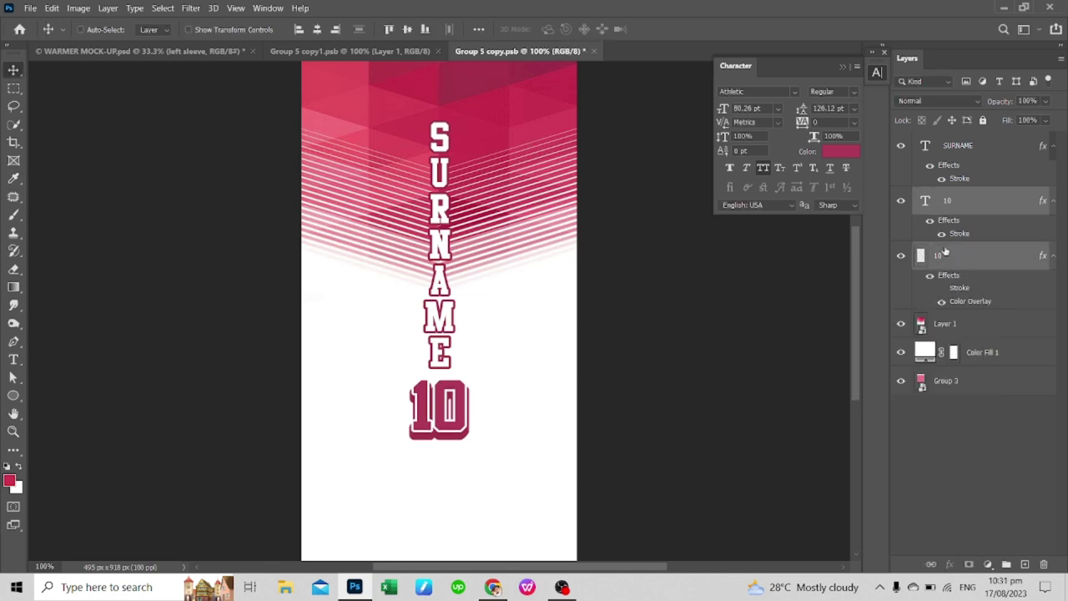
{"action": "key", "text": "ctrl+s"}
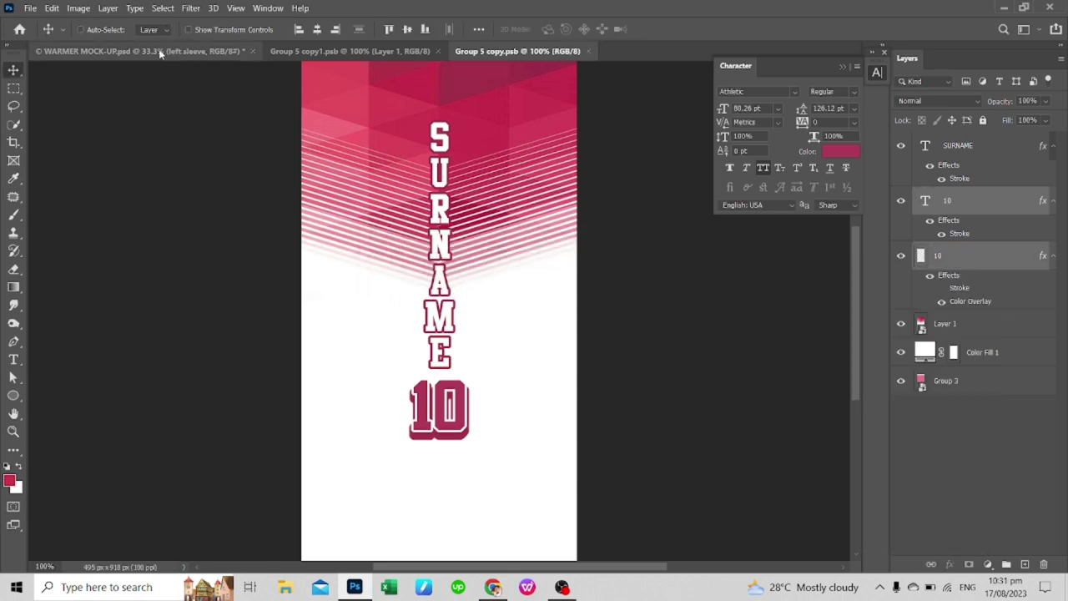
- Zoom in and out on the WARMER MOCK-UP to review the updated hoodie back
{"action": "left_click", "coordinate": [171, 51]}
{"action": "key", "text": "ctrl+minus"}
{"action": "key", "text": "ctrl+minus"}
{"action": "key", "text": "ctrl+minus"}
{"action": "key", "text": "ctrl+plus"}
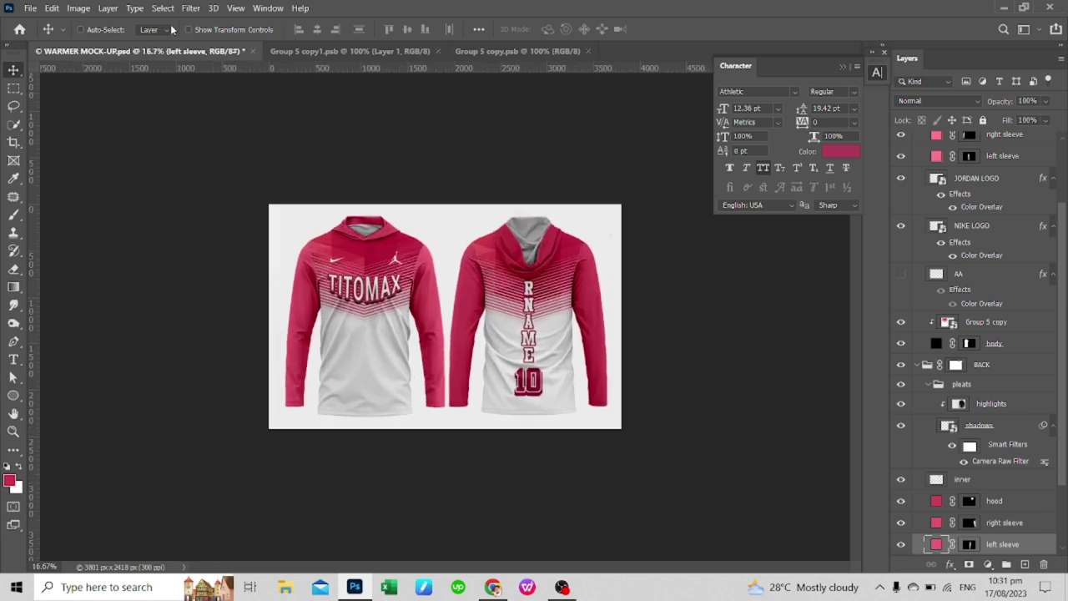
{"action": "key", "text": "ctrl+plus"}
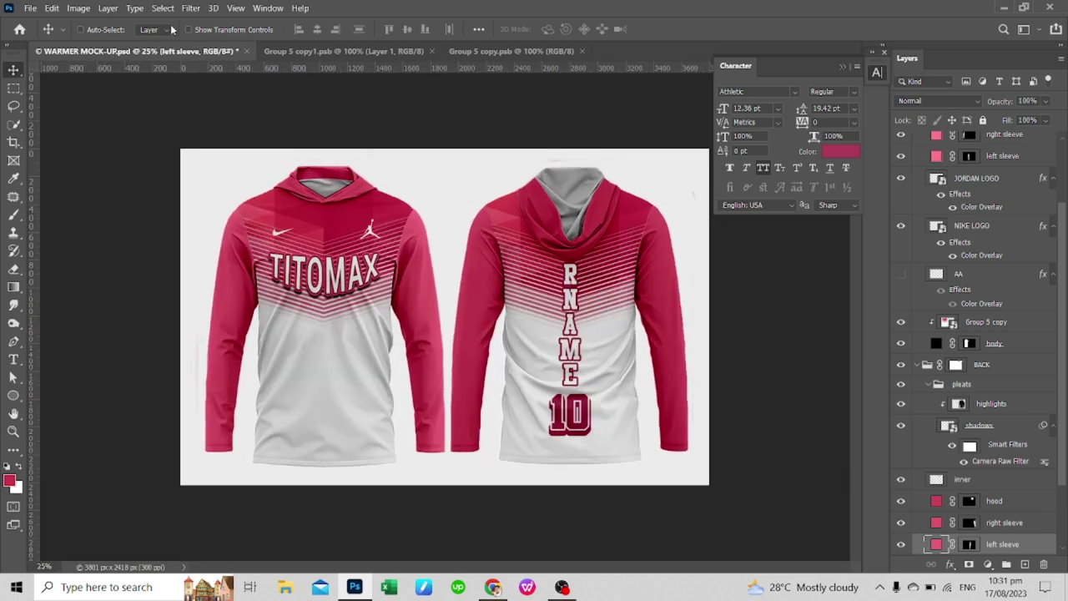
{"action": "key", "text": "ctrl+minus"}
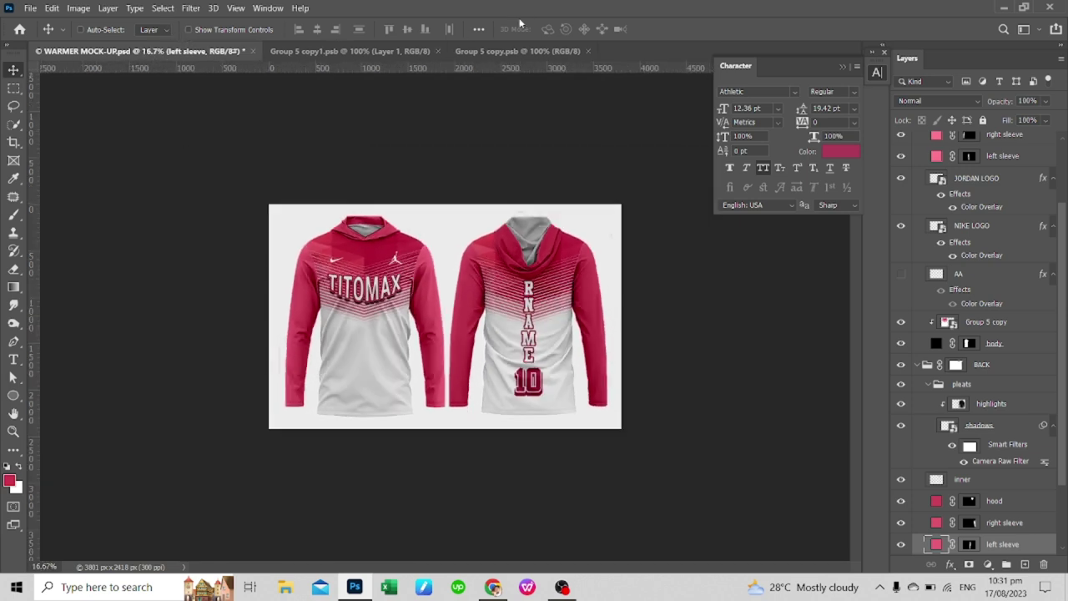
{"action": "key", "text": "ctrl+plus"}
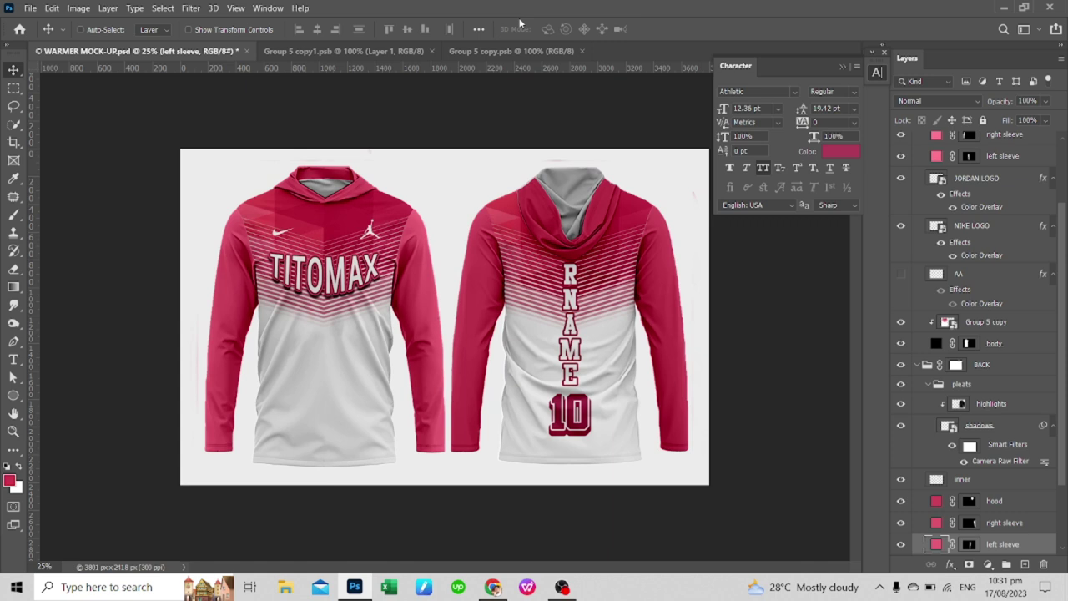